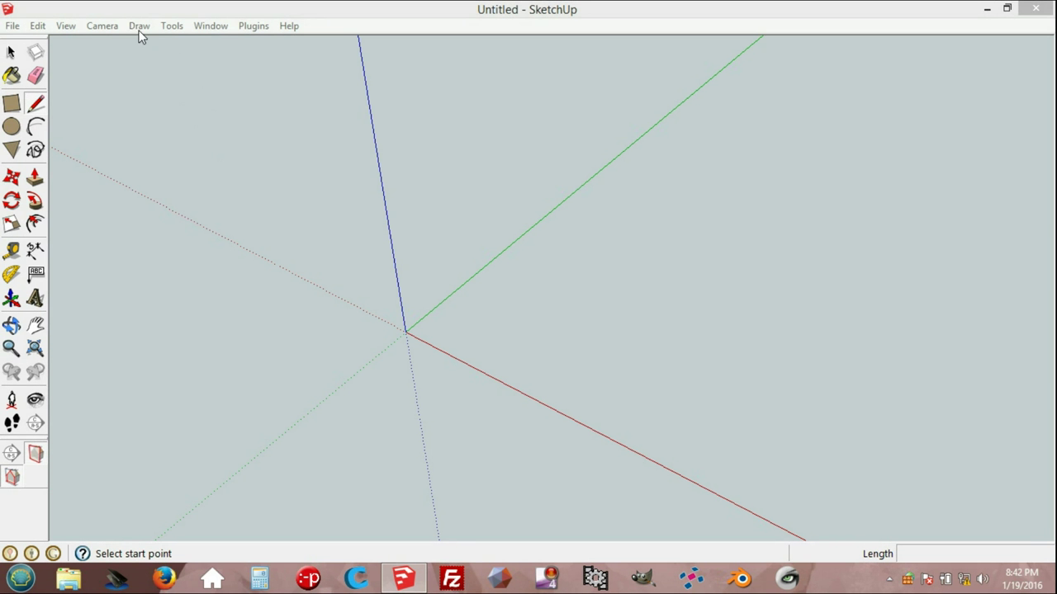
Step: Draw a five-turn helix at the origin with 120 mm radius, 30 mm pitch and 96 sections
left_click(139, 30)
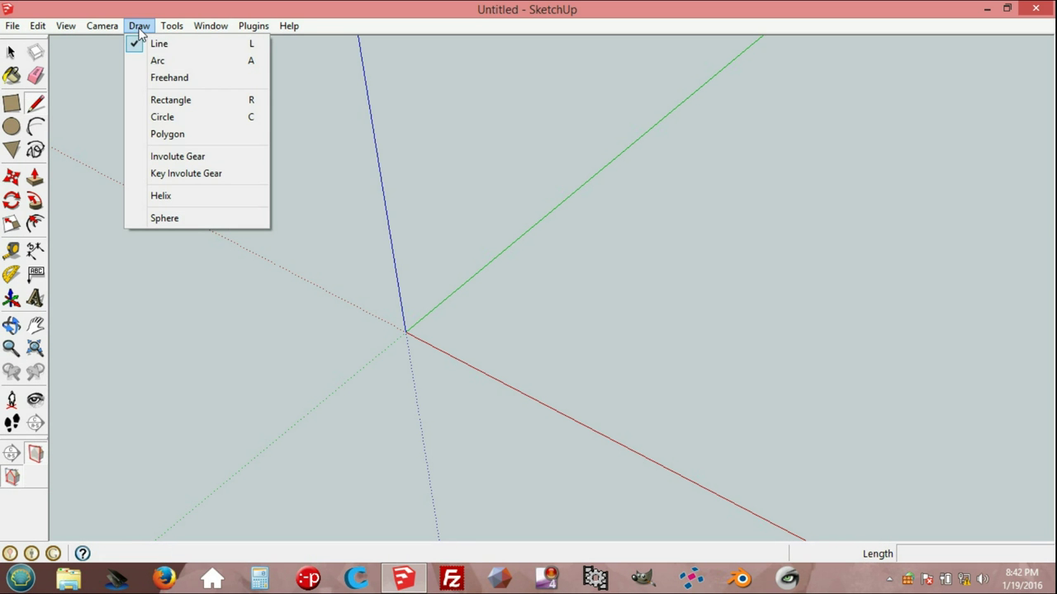
left_click(177, 196)
left_click(548, 228)
type("120.0mm")
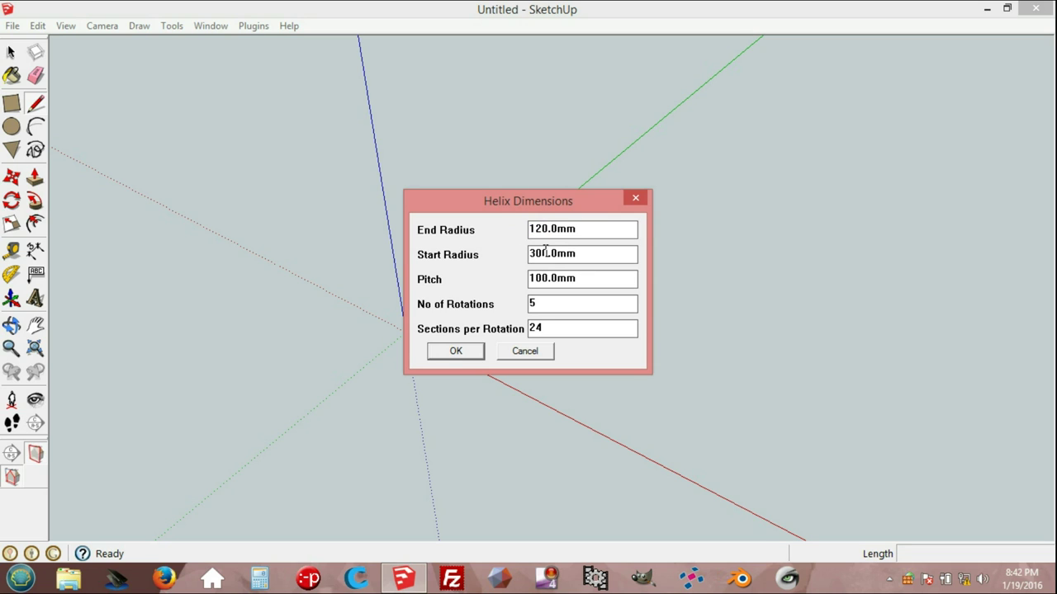
type("1")
type("3")
type("96")
left_click(456, 351)
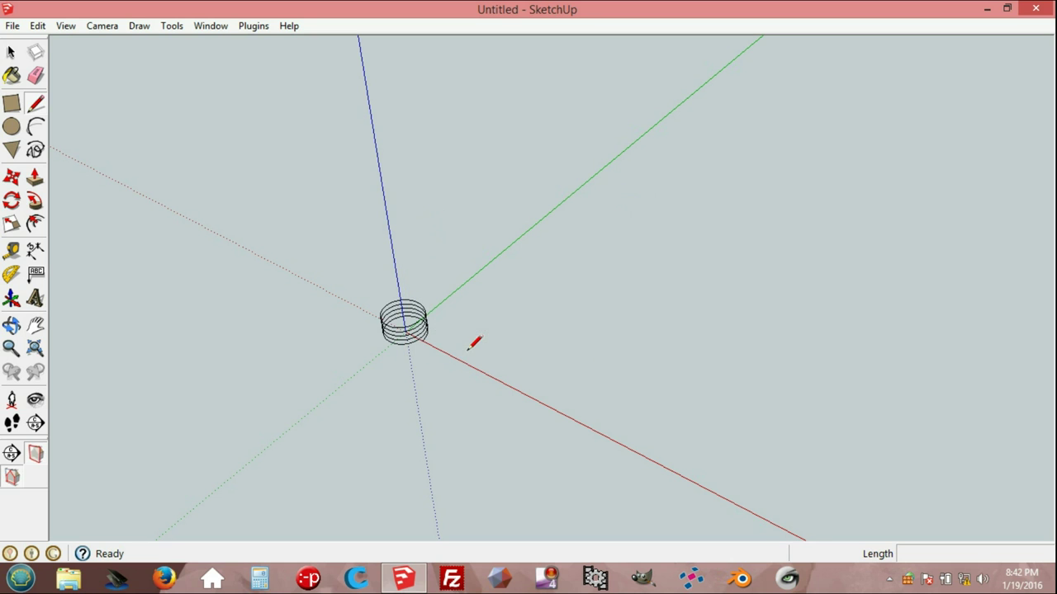
Step: Select the helix, copy it and paste the copy in place over the original
scroll(384, 335, "up", 5)
key("space")
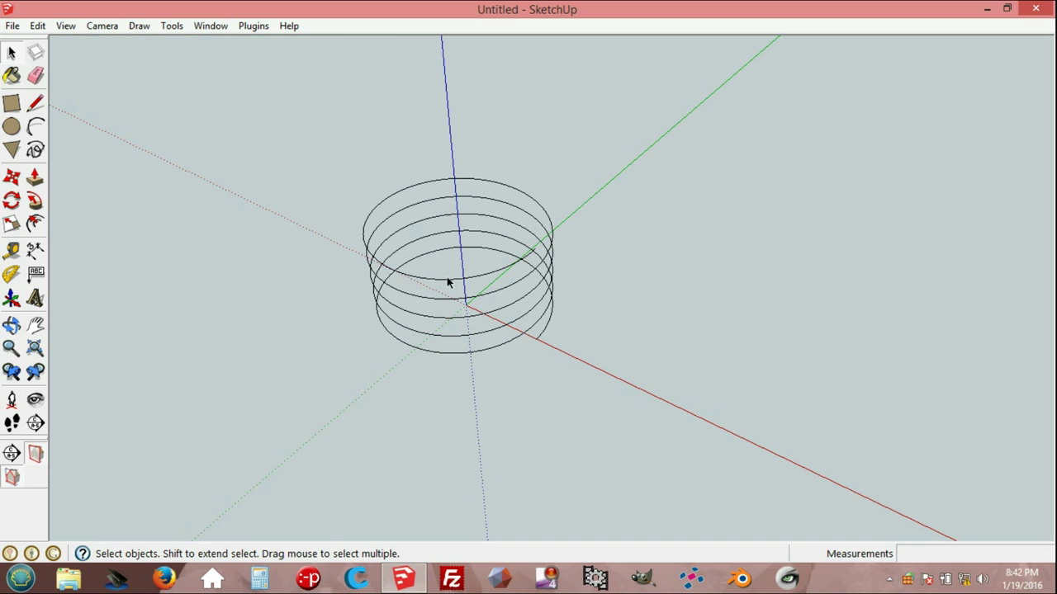
left_click(443, 281)
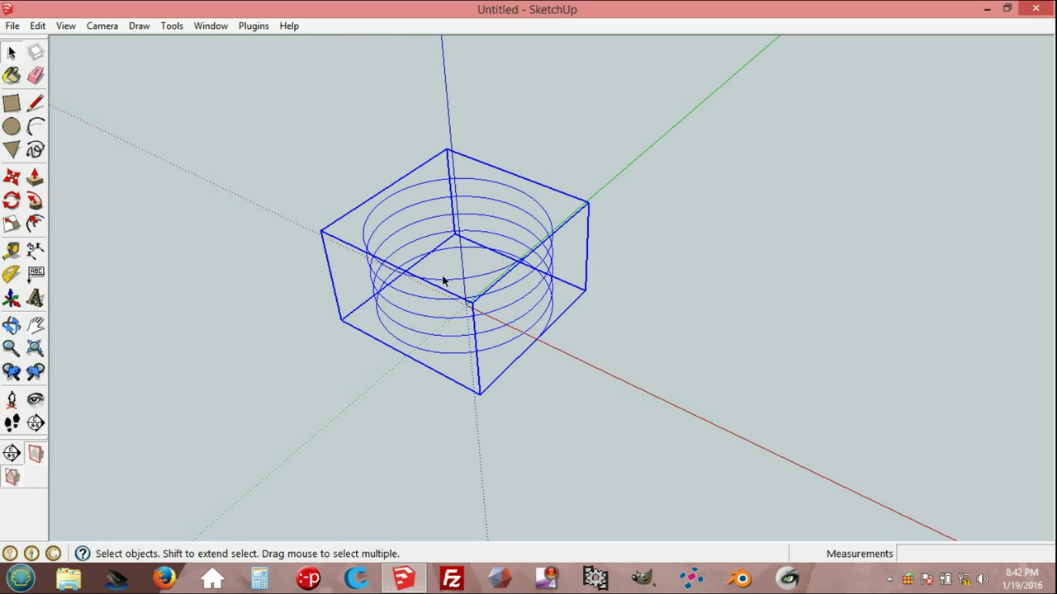
left_click(37, 26)
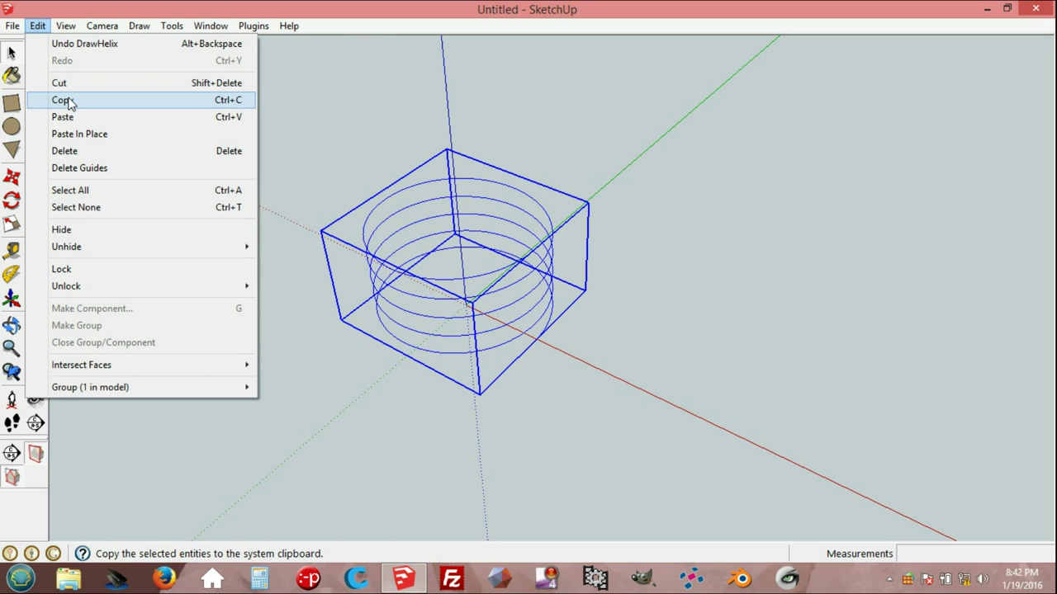
left_click(66, 100)
left_click(37, 25)
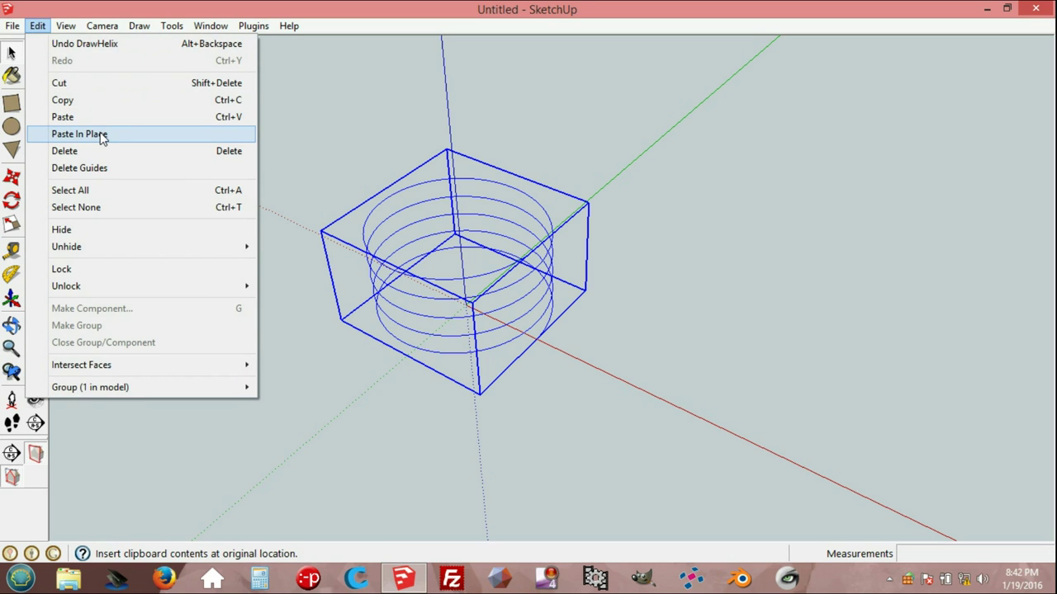
left_click(100, 134)
Step: Rotate the pasted helix 45° about the origin, starting from the red axis
mouse_move(471, 426)
middle_mouse_down()
mouse_move(371, 69)
mouse_move(421, 359)
mouse_move(455, 333)
middle_mouse_up()
scroll(452, 330, "up", 3)
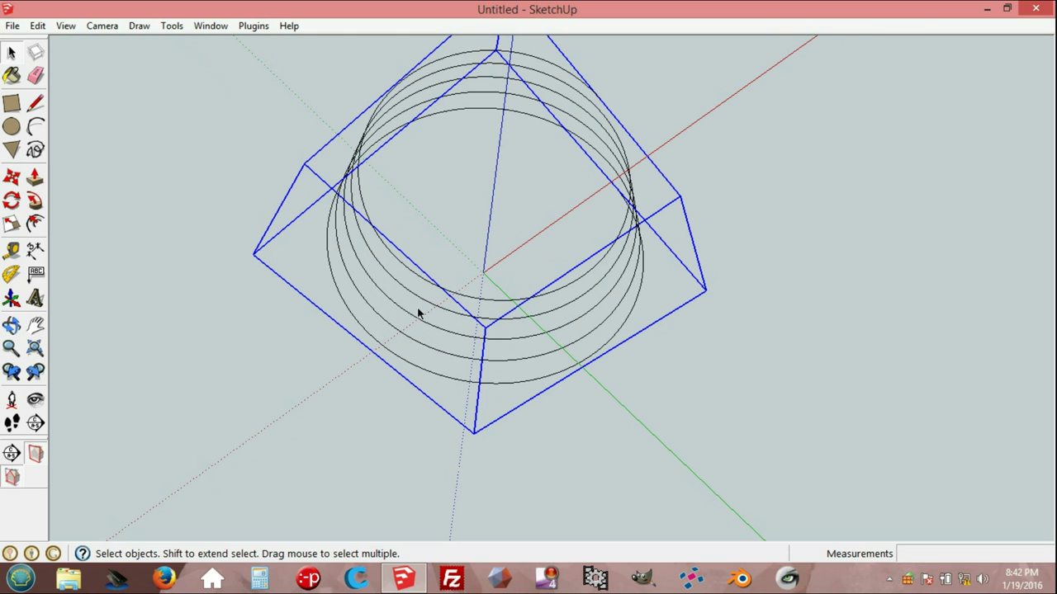
left_click(11, 200)
mouse_move(325, 366)
middle_mouse_down()
mouse_move(372, 196)
mouse_move(576, 253)
middle_mouse_up()
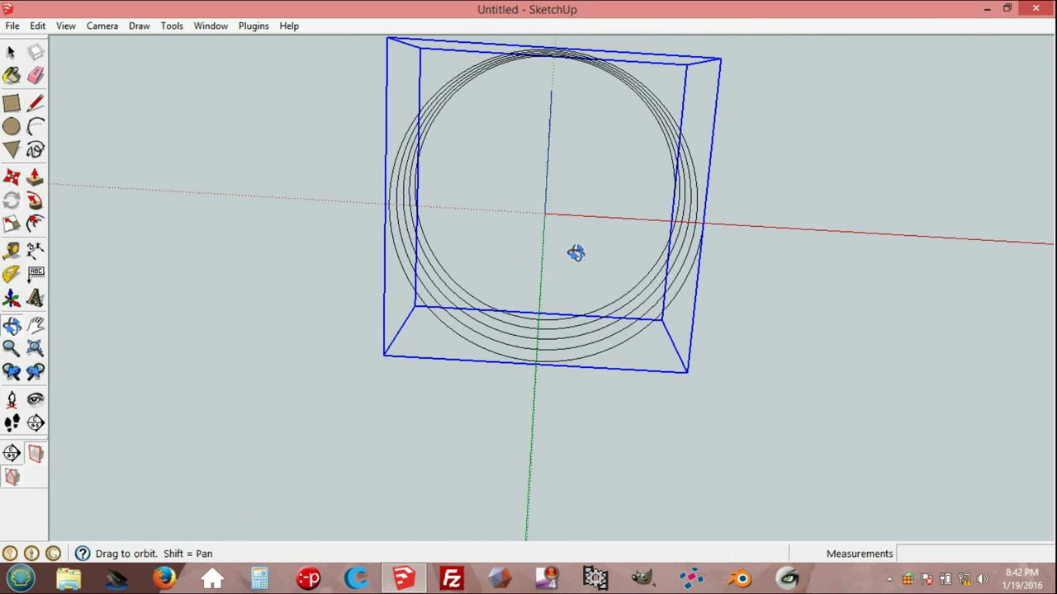
left_click(546, 214)
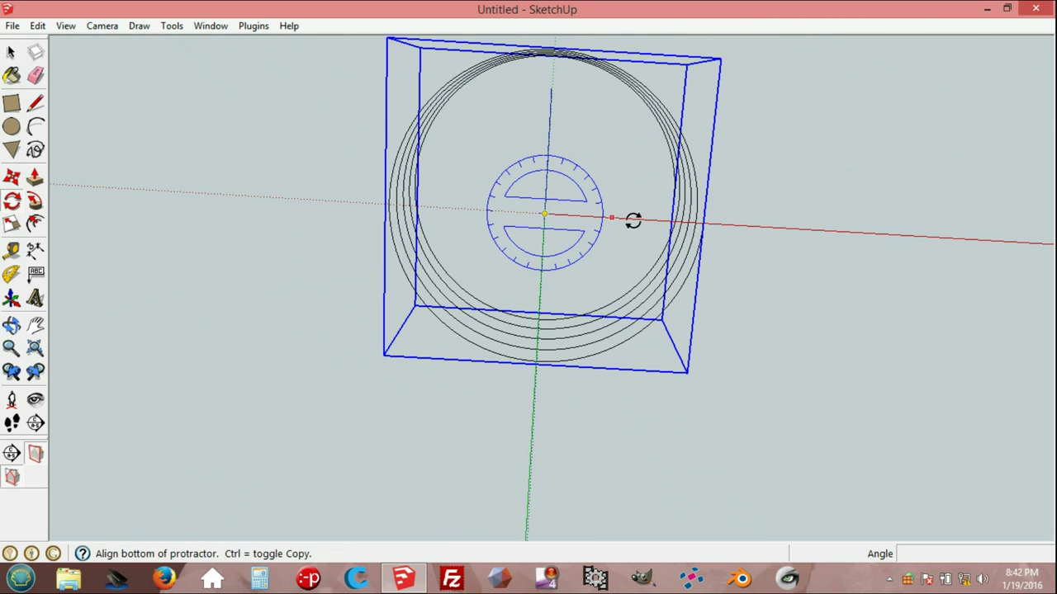
left_click(744, 226)
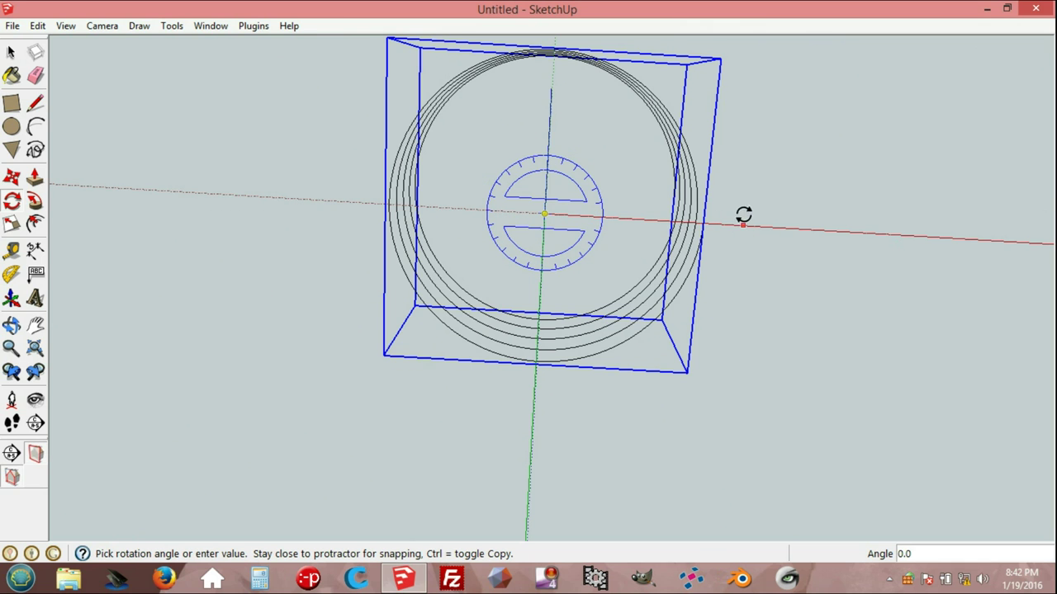
type("45")
left_click(743, 106)
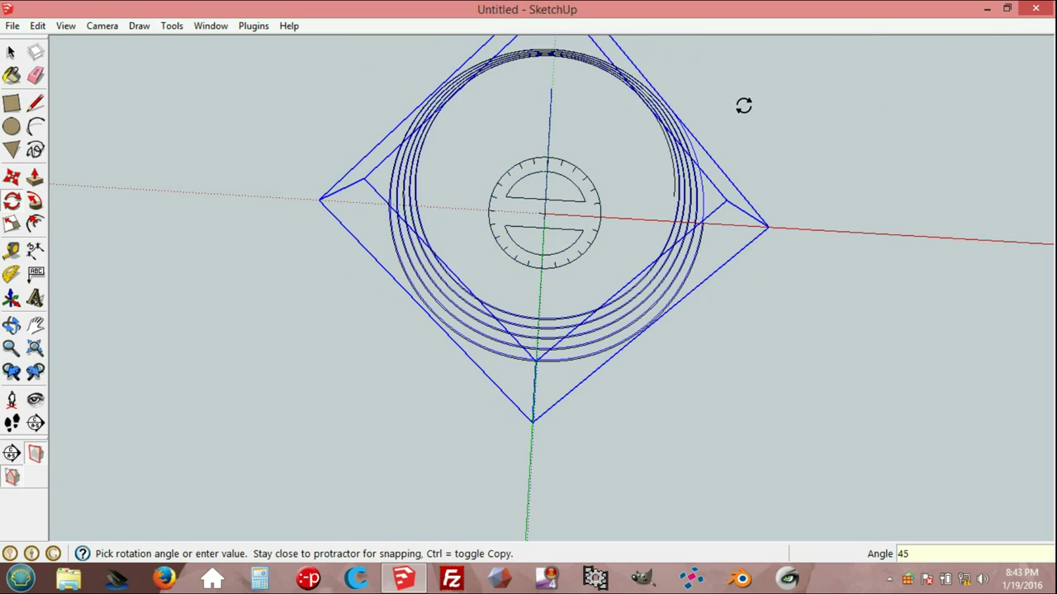
key("o")
mouse_move(608, 173)
left_mouse_down()
mouse_move(574, 314)
mouse_move(534, 347)
left_mouse_up()
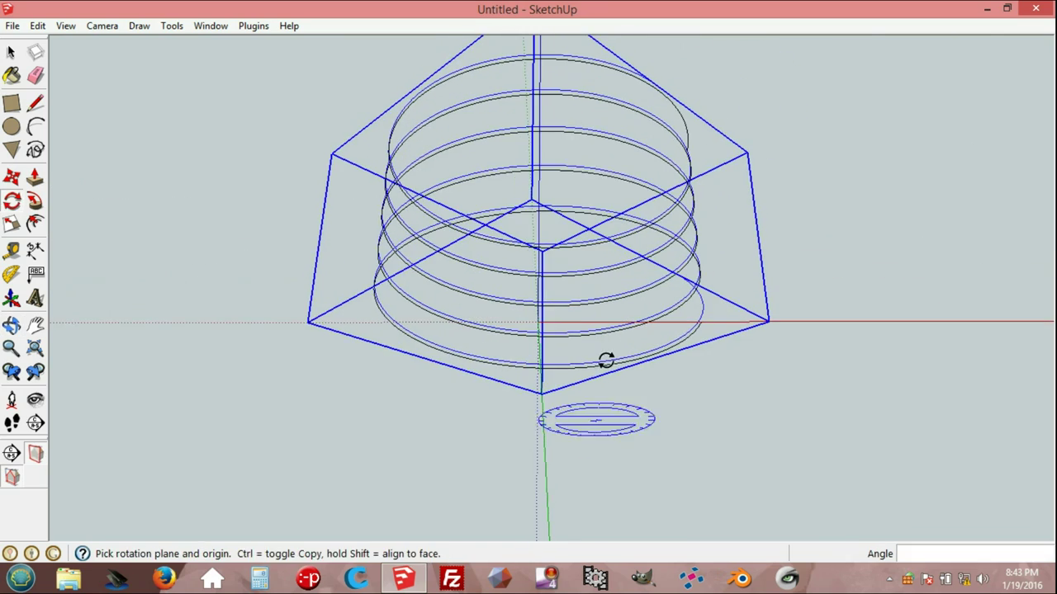
key("q")
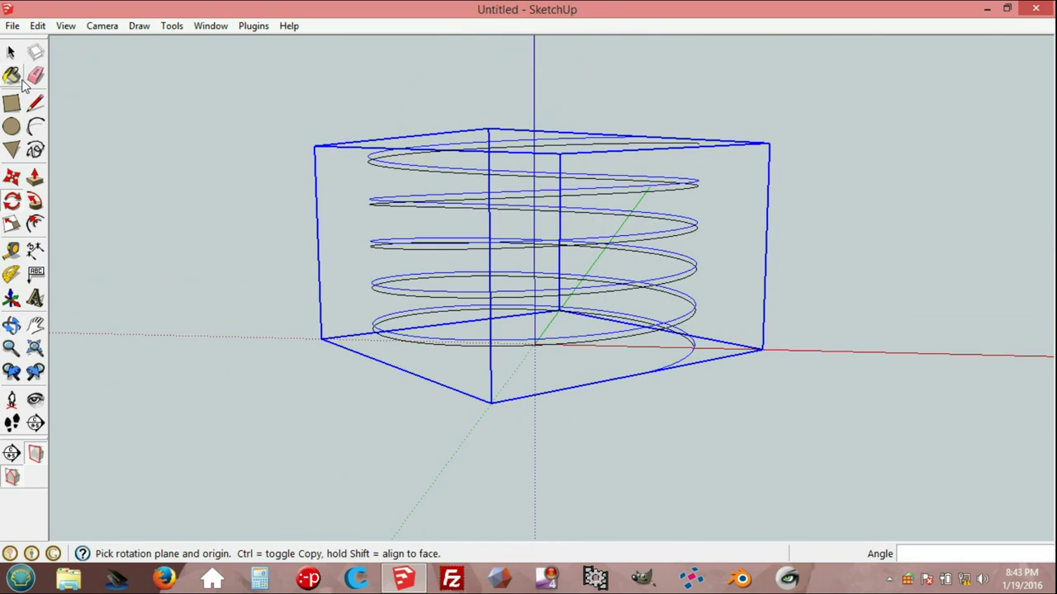
left_click(12, 251)
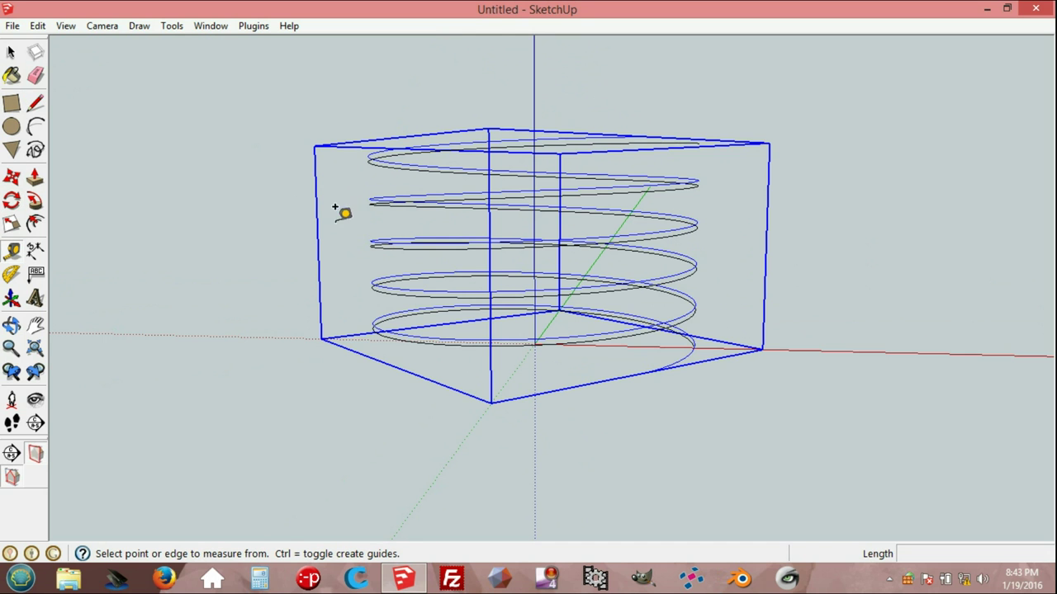
scroll(580, 278, "up", 3)
scroll(679, 283, "up", 3)
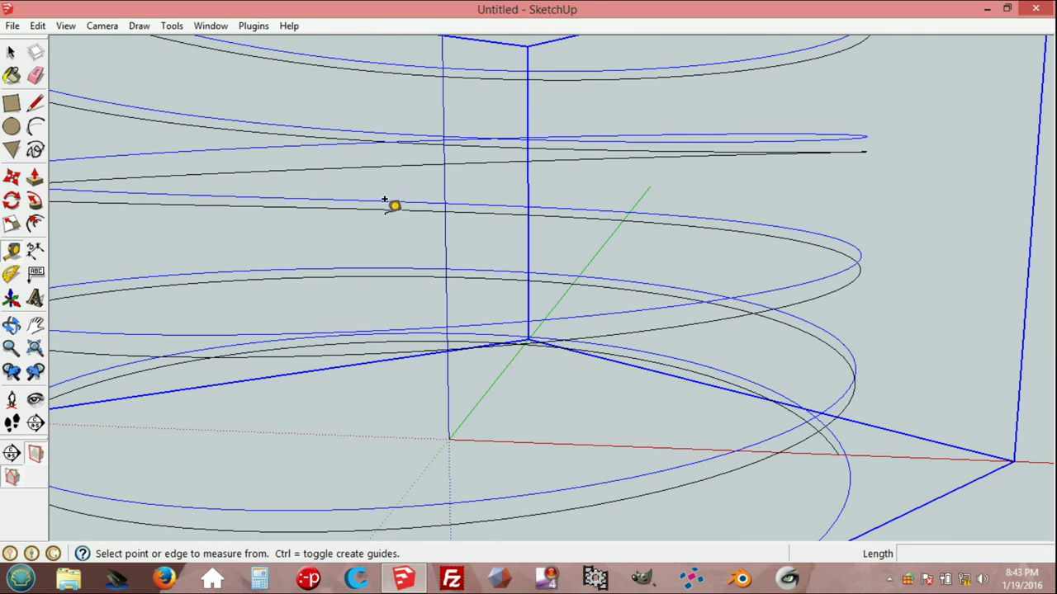
scroll(383, 185, "up", 2)
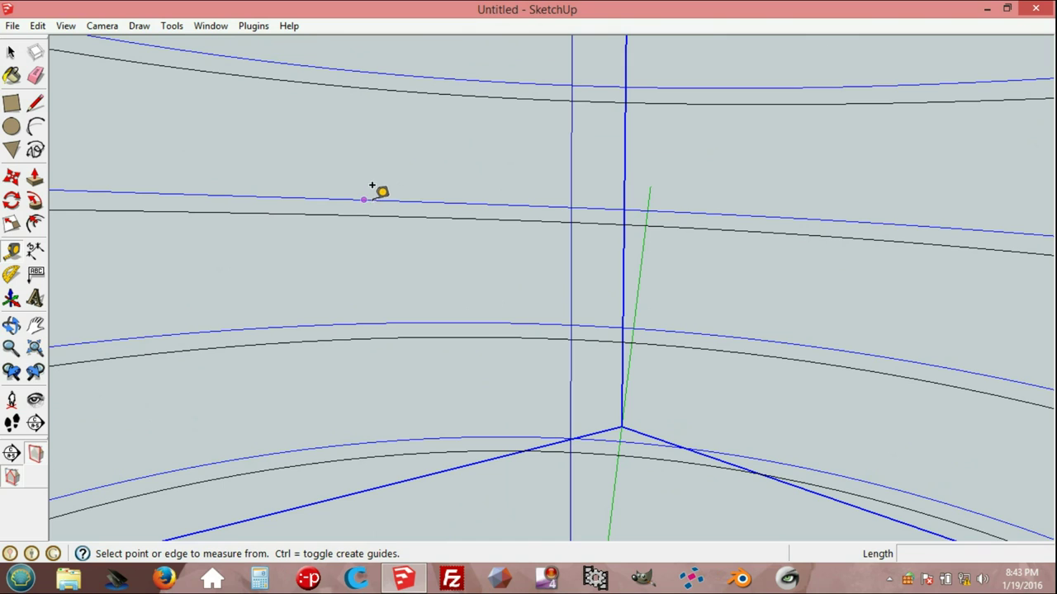
left_click(364, 201)
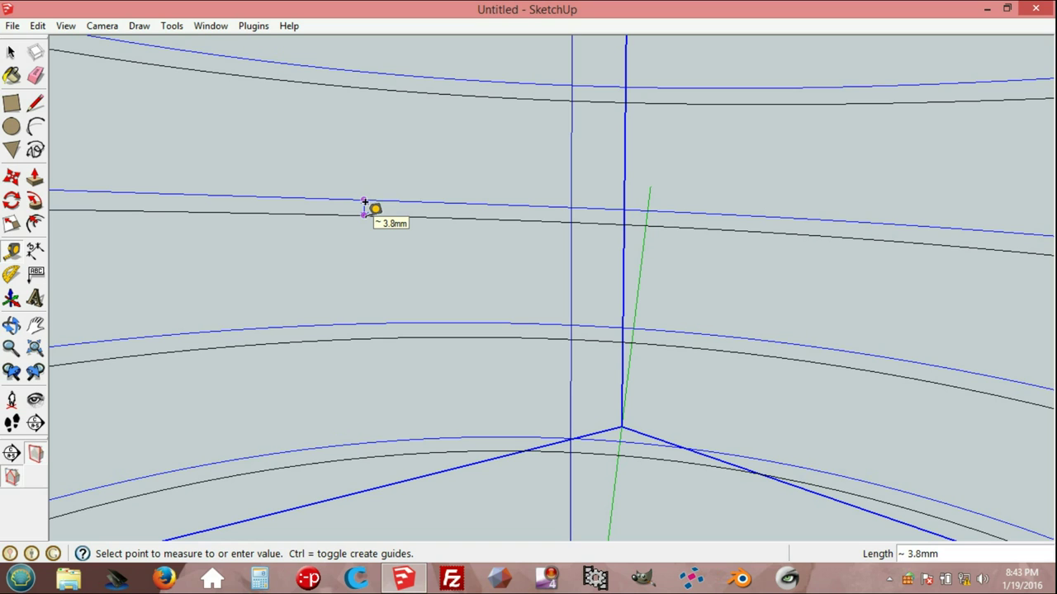
left_click(12, 52)
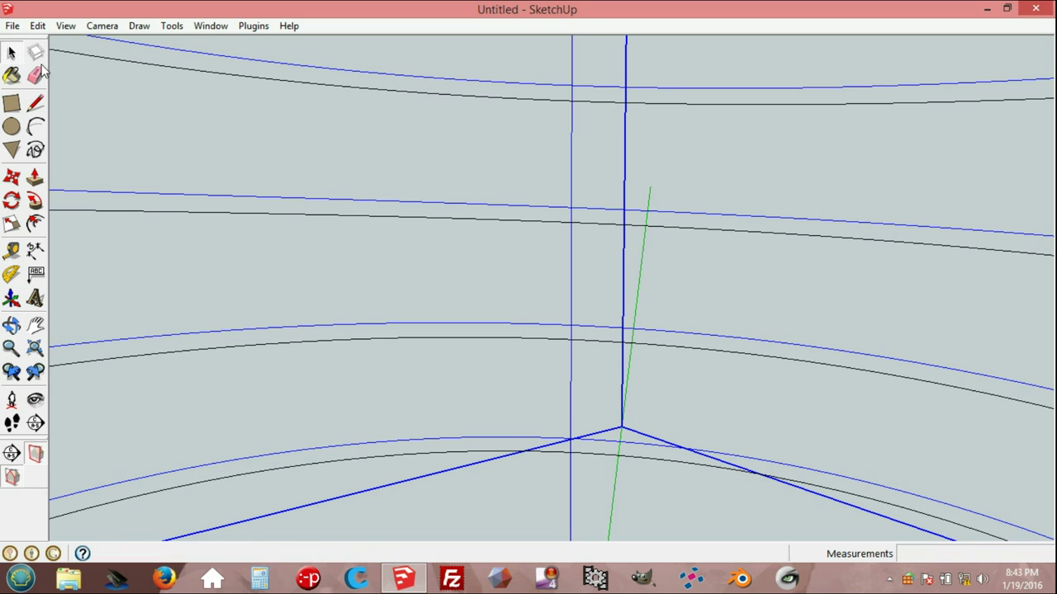
left_click(37, 349)
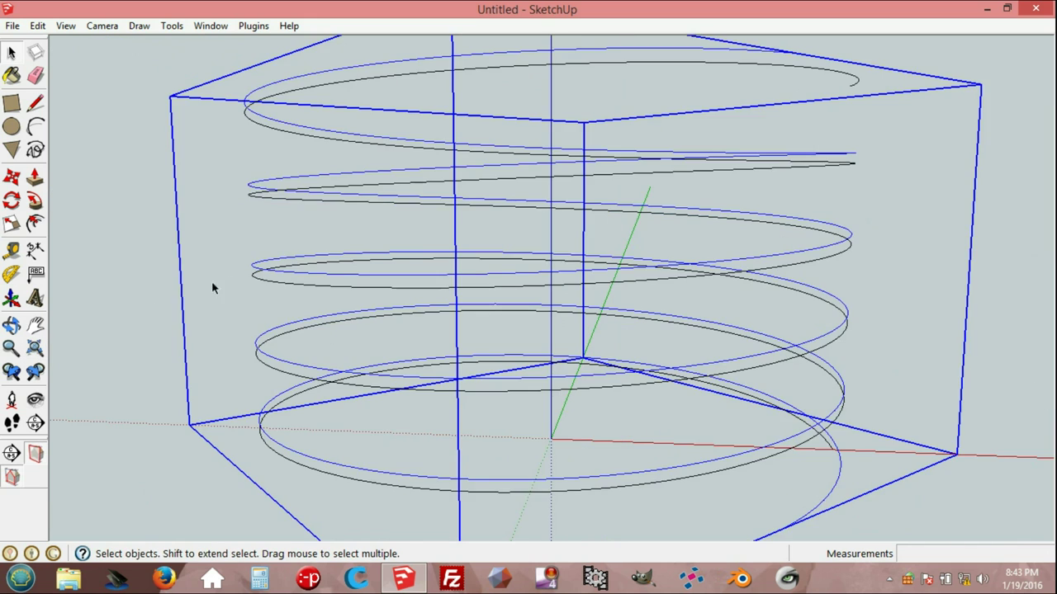
Step: Explode both helix groups into loose edges
middle_click_drag(213, 283, 364, 281)
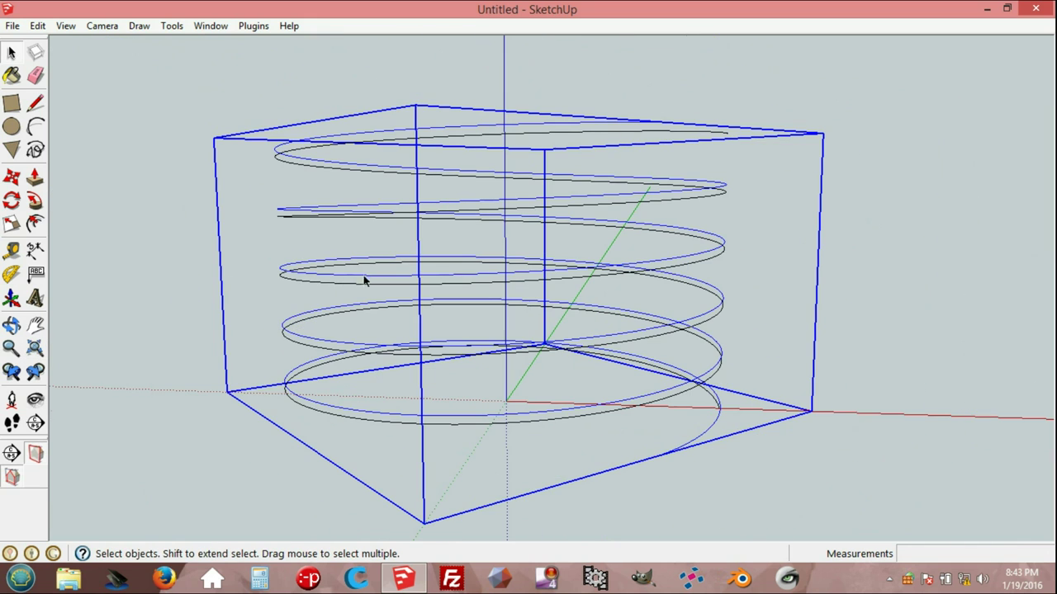
left_click(495, 418)
left_click(490, 419)
right_click(490, 420)
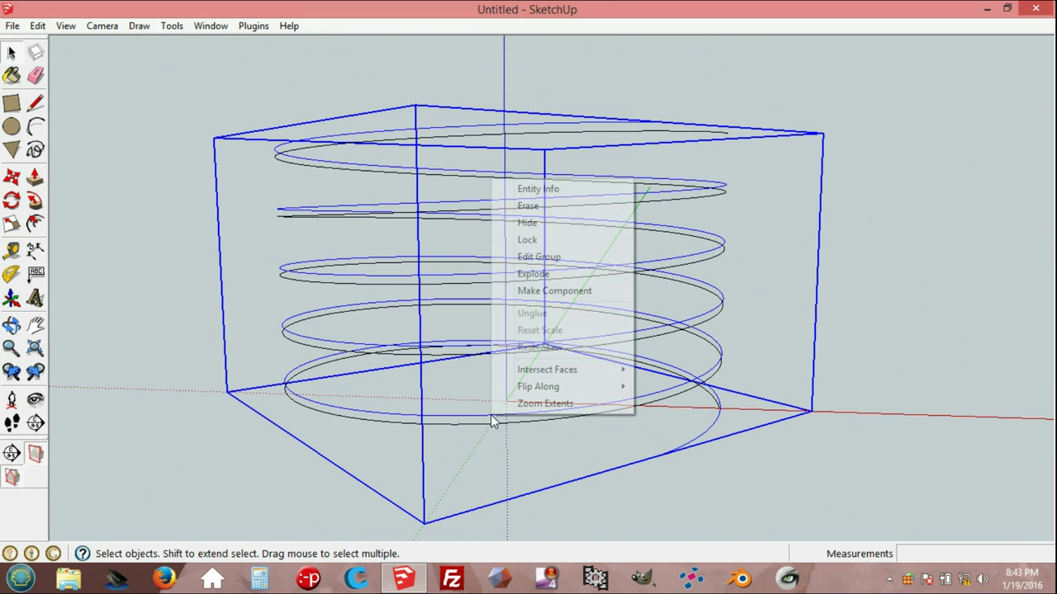
left_click(550, 278)
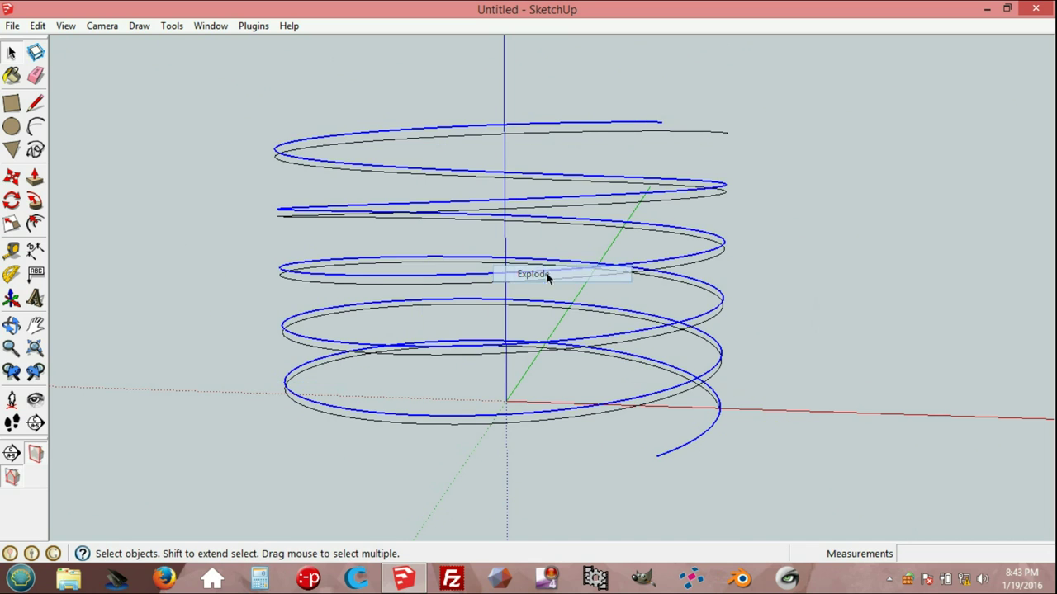
key("ctrl+z")
right_click(466, 427)
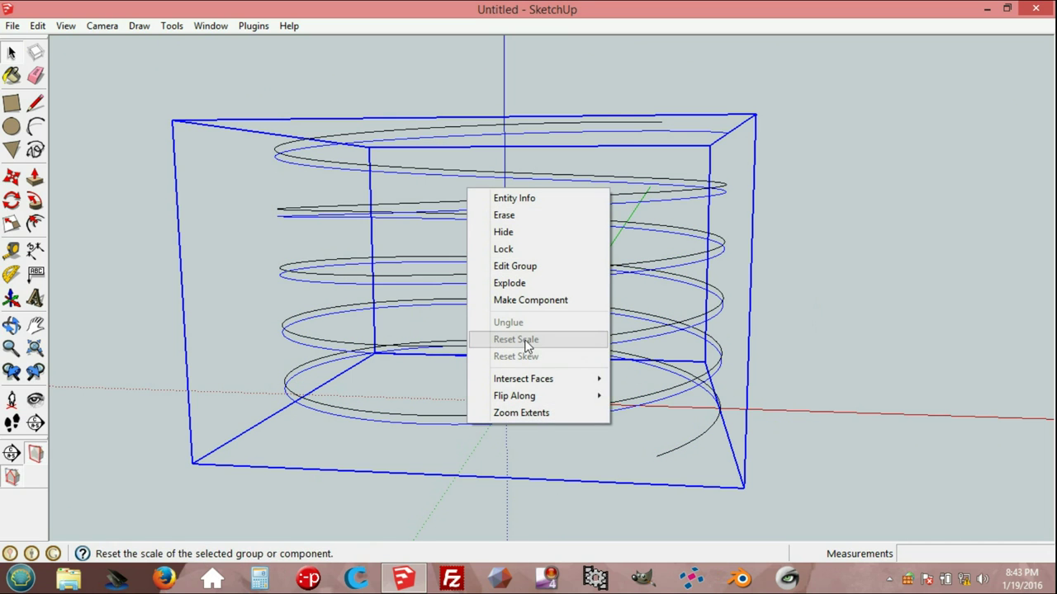
left_click(520, 284)
Step: Select both helix curves and make them a single group
left_click(422, 457)
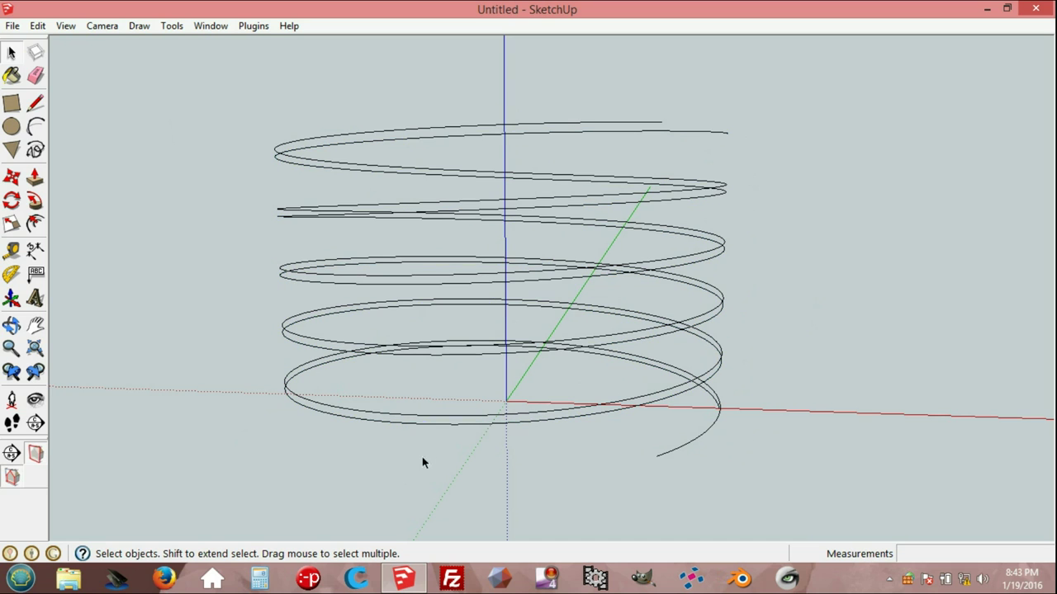
left_click(461, 426, "ctrl")
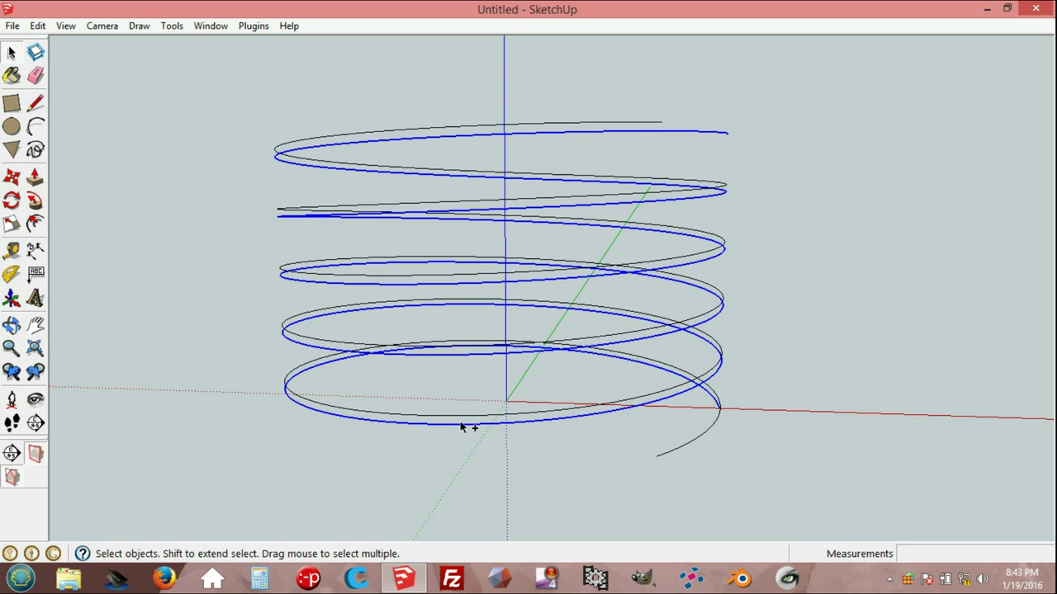
left_click(465, 422, "ctrl")
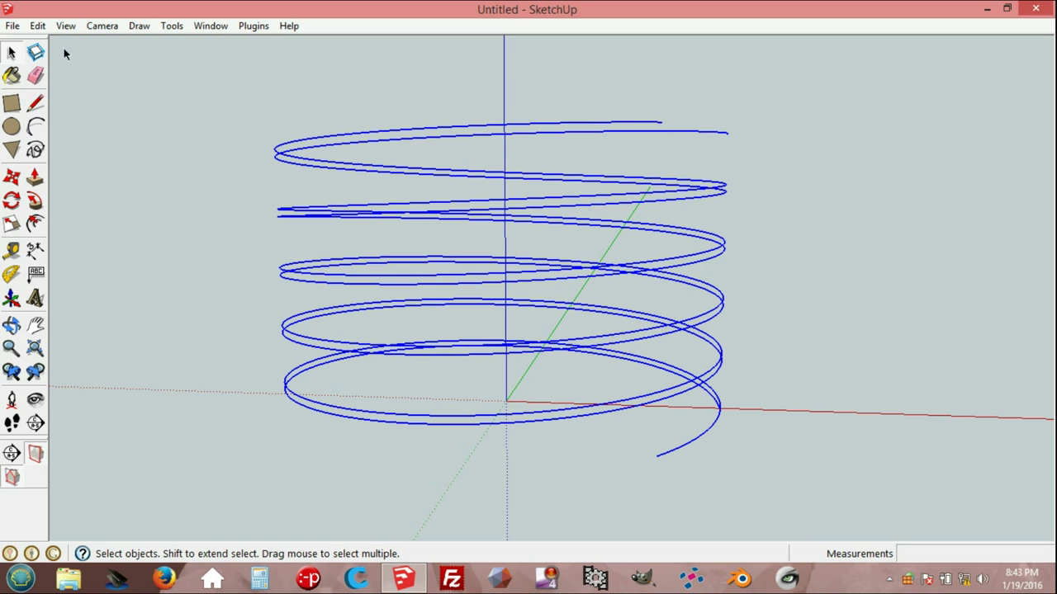
left_click(39, 25)
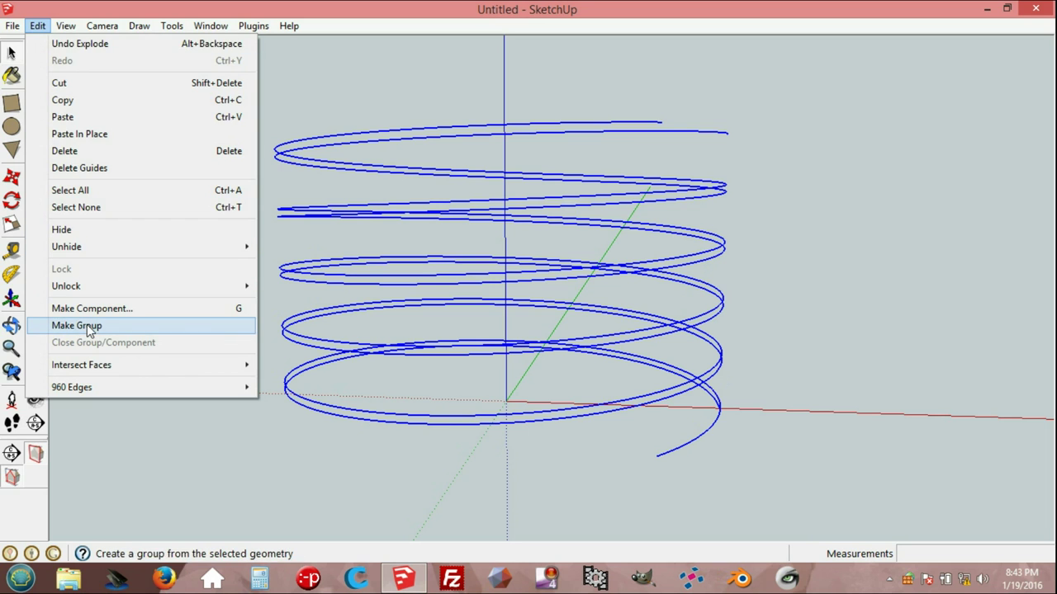
left_click(87, 325)
Step: Copy the combined helix group and paste it in place
left_click(38, 25)
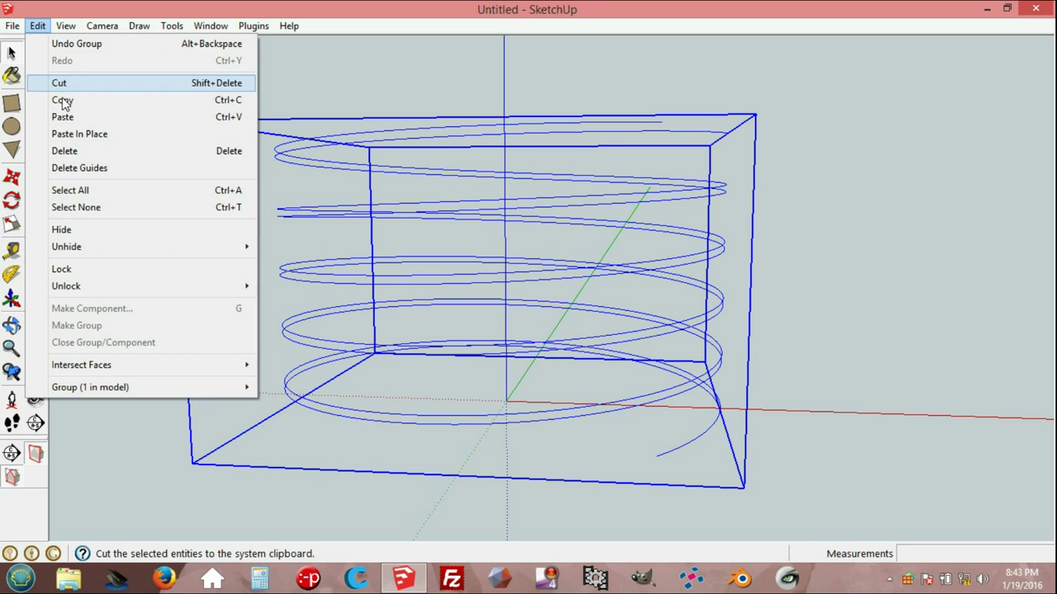
left_click(64, 102)
left_click(38, 26)
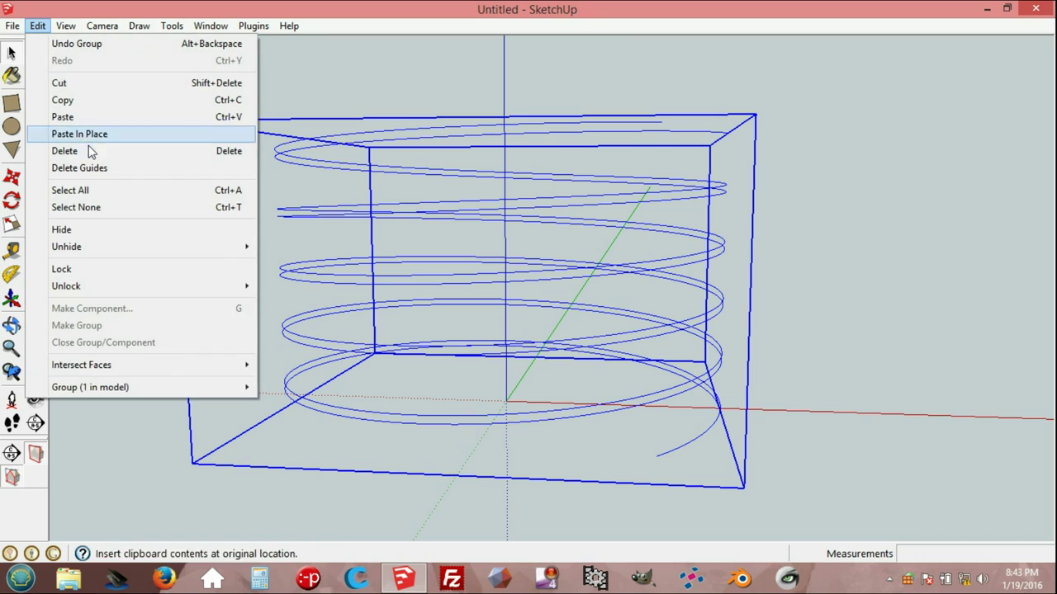
left_click(83, 134)
Step: Rotate the pasted helix group 180° about the origin from the red axis
mouse_move(361, 367)
middle_mouse_down()
mouse_move(474, 269)
mouse_move(450, 332)
mouse_move(511, 231)
mouse_move(497, 225)
middle_mouse_up()
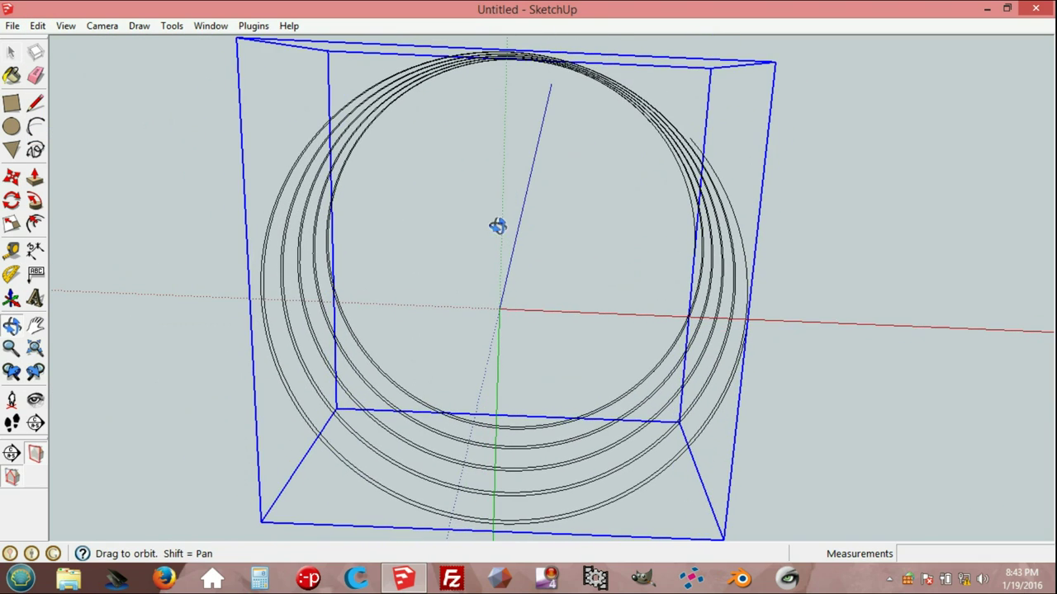
left_click(11, 200)
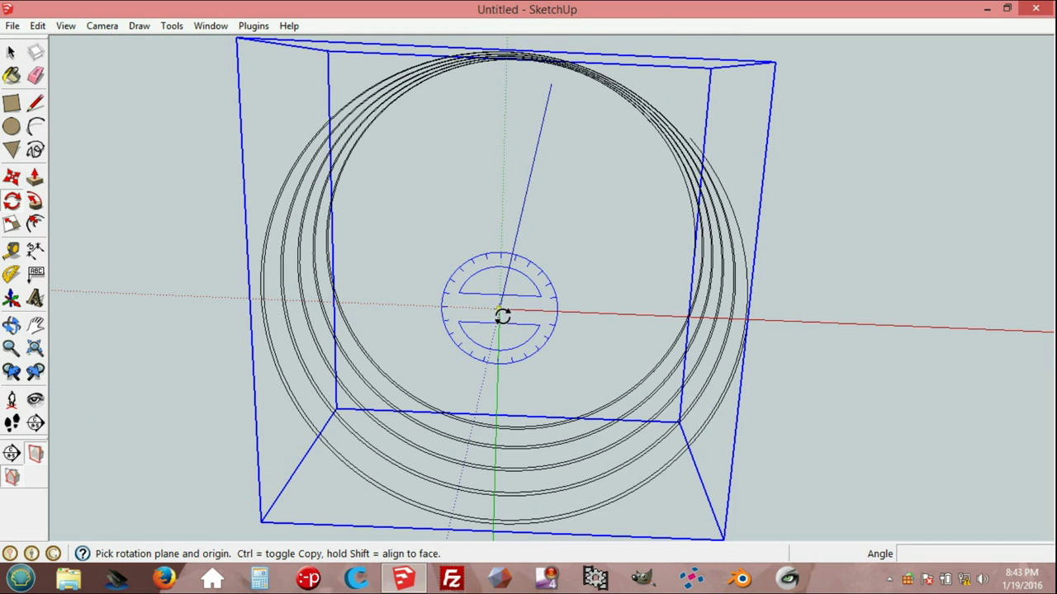
left_click(500, 310)
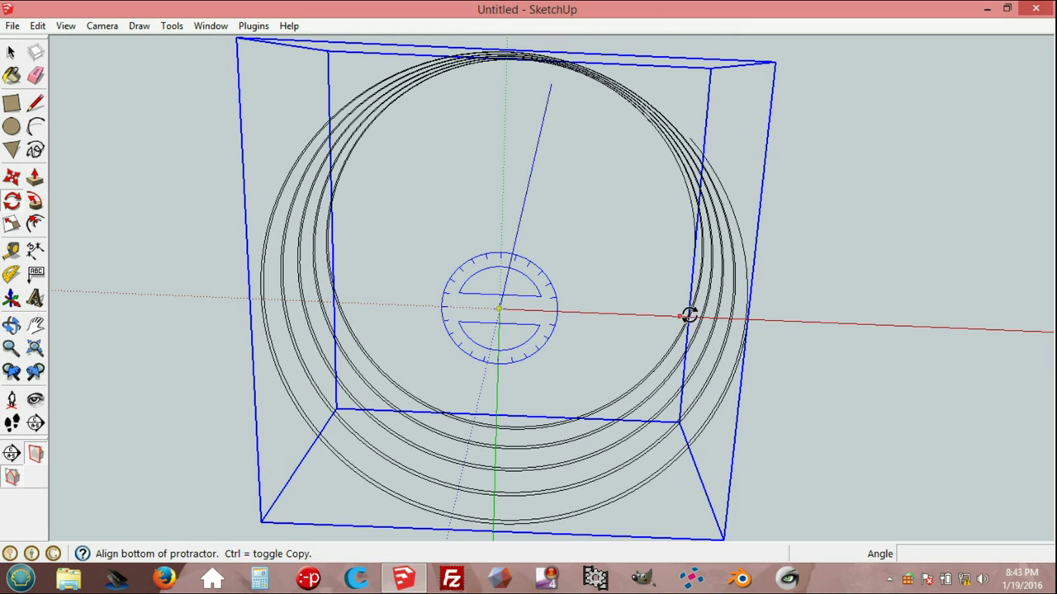
left_click(791, 319)
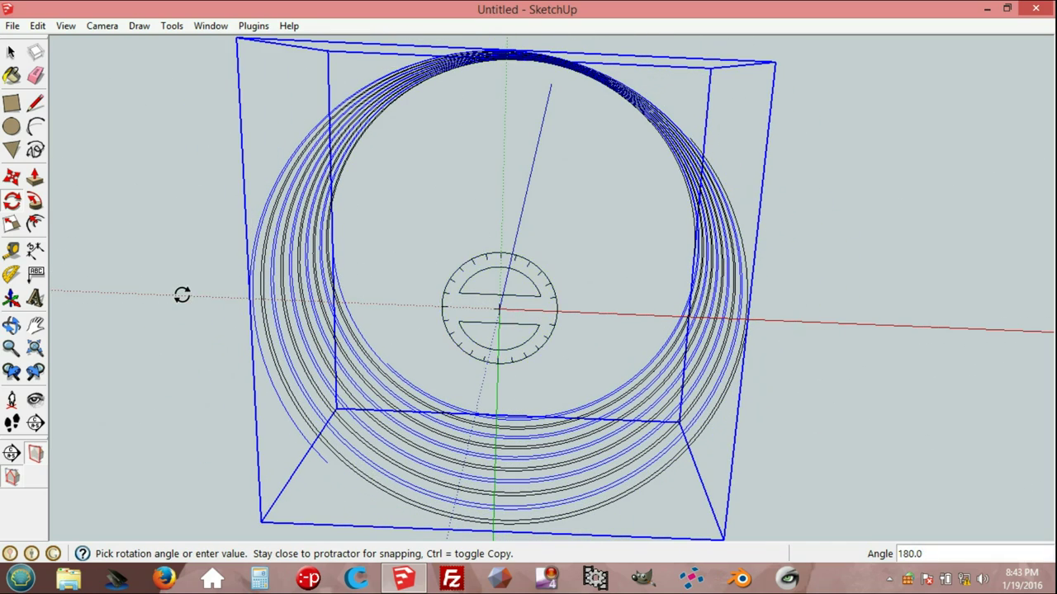
left_click(181, 297)
Step: Orbit to a side view of the coils and set the circle tool to 96 sides
mouse_move(493, 160)
middle_mouse_down()
mouse_move(473, 252)
mouse_move(493, 502)
mouse_move(401, 366)
middle_mouse_up()
mouse_move(445, 231)
middle_mouse_down()
mouse_move(404, 336)
mouse_move(184, 250)
middle_mouse_up()
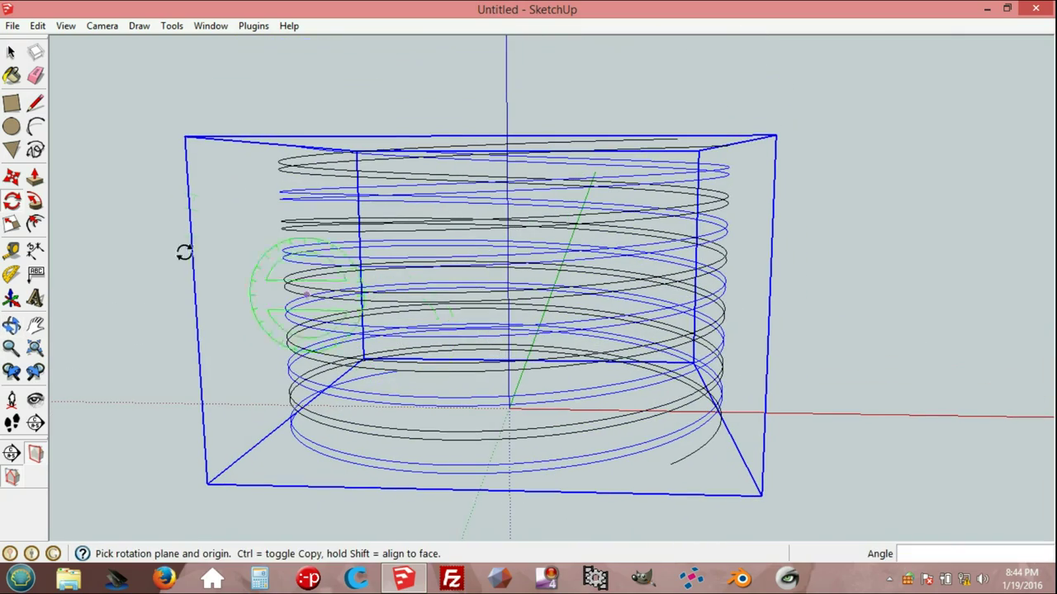
left_click(13, 128)
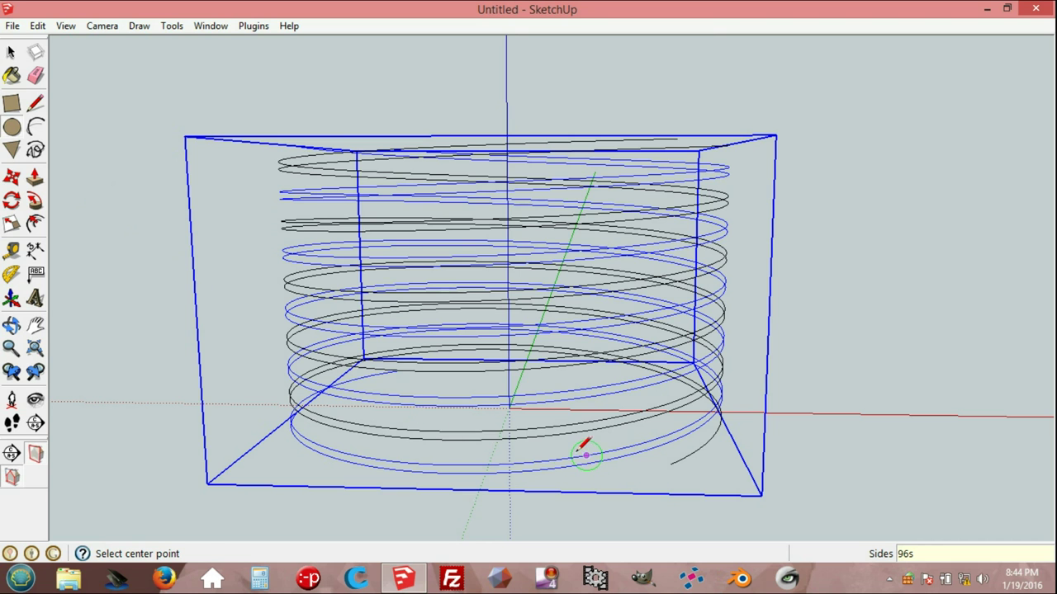
middle_click_drag(551, 435, 533, 434)
Step: Draw a 120 mm circle at the origin and push it up 150 mm into a cylinder
scroll(528, 413, "up", 2)
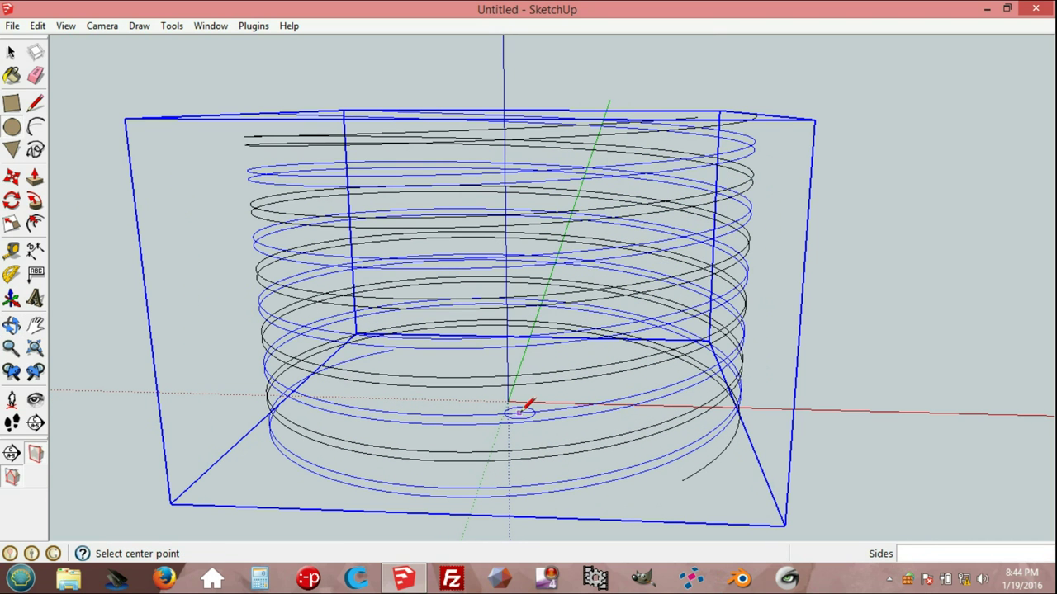
left_click(507, 401)
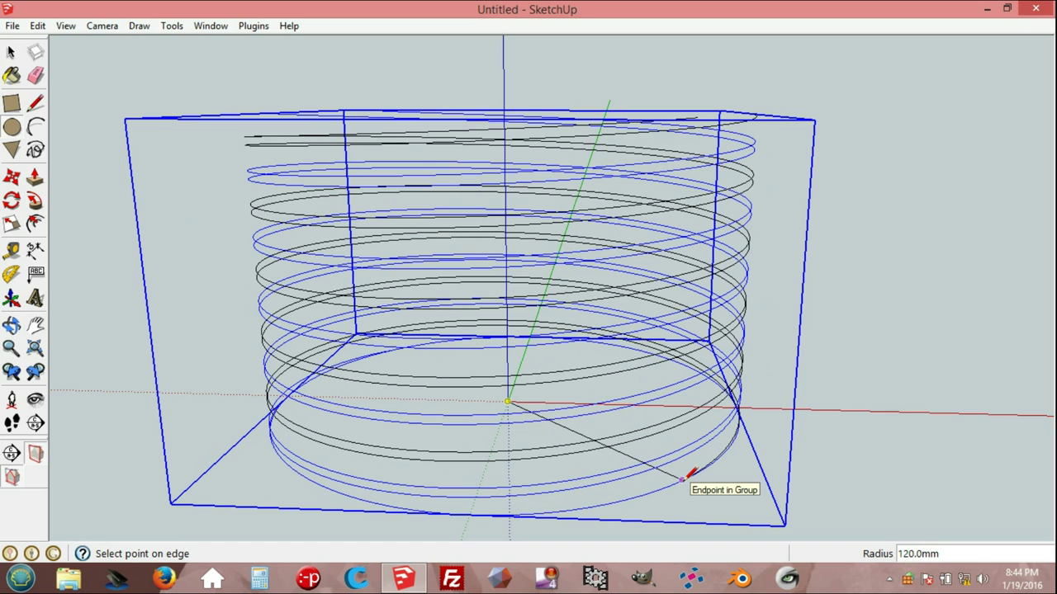
left_click(682, 479)
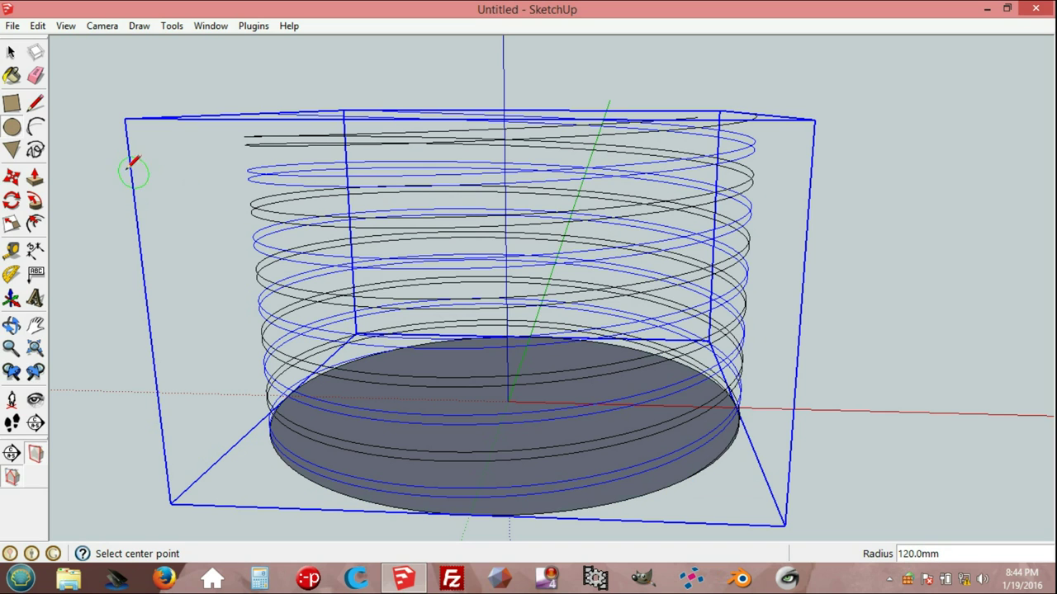
left_click(36, 180)
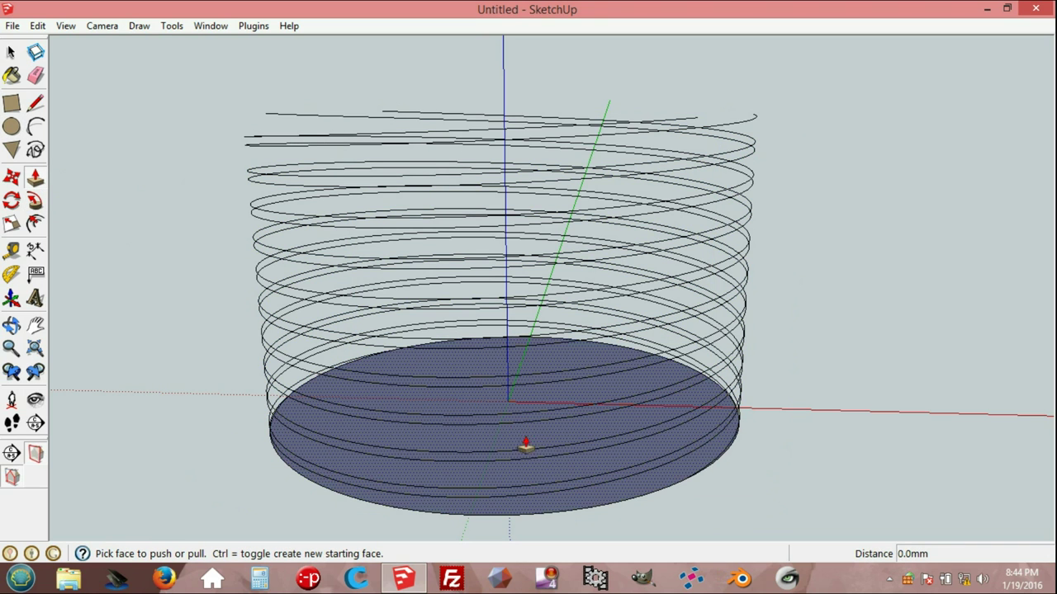
left_click_drag(490, 486, 269, 124)
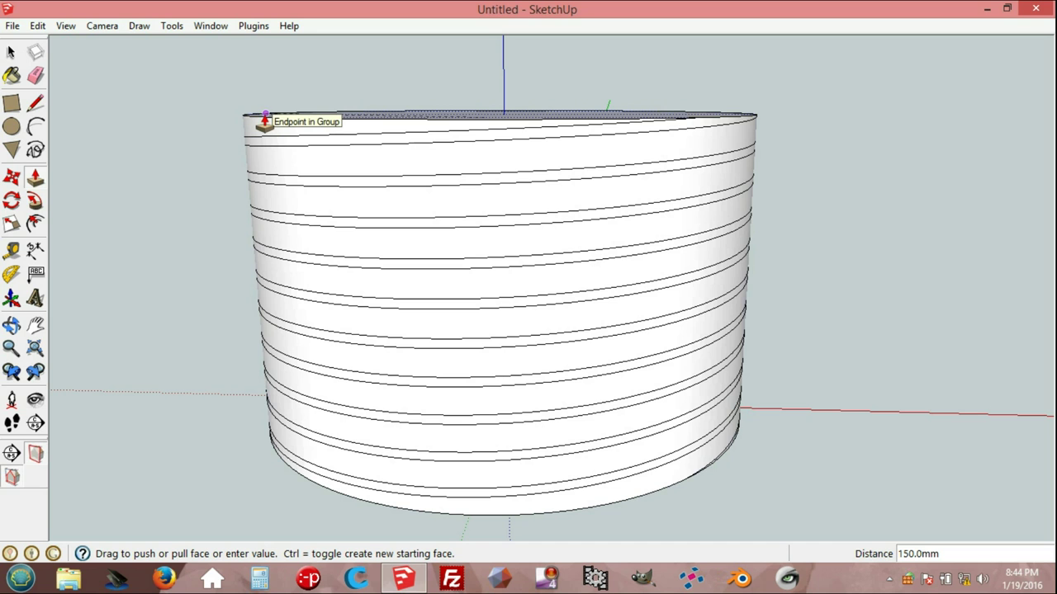
left_click(264, 120)
middle_click_drag(517, 321, 391, 316)
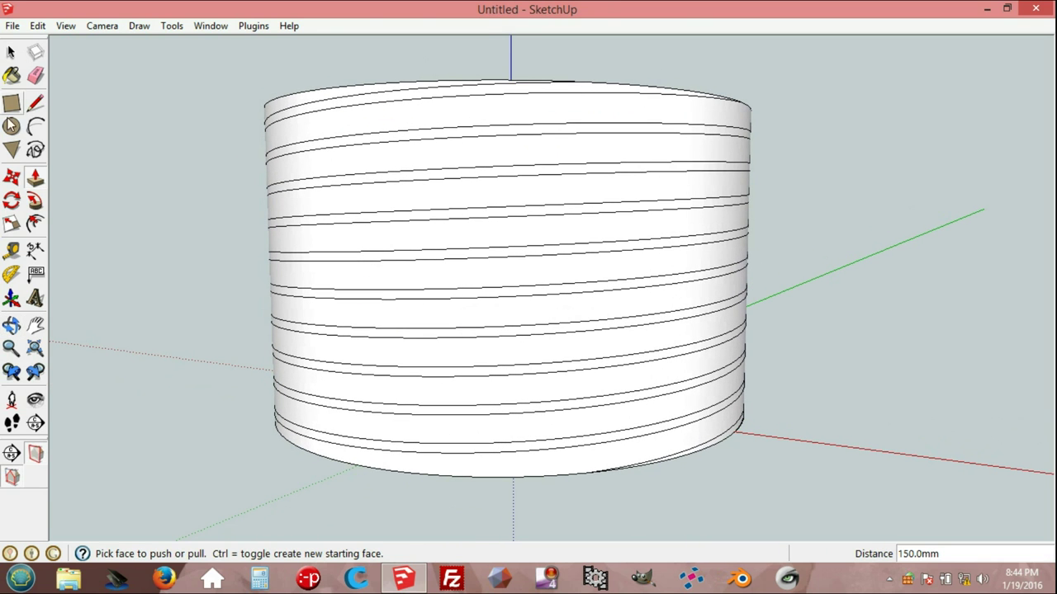
Step: Select the cylinder group and bring up its context menu
left_click(11, 54)
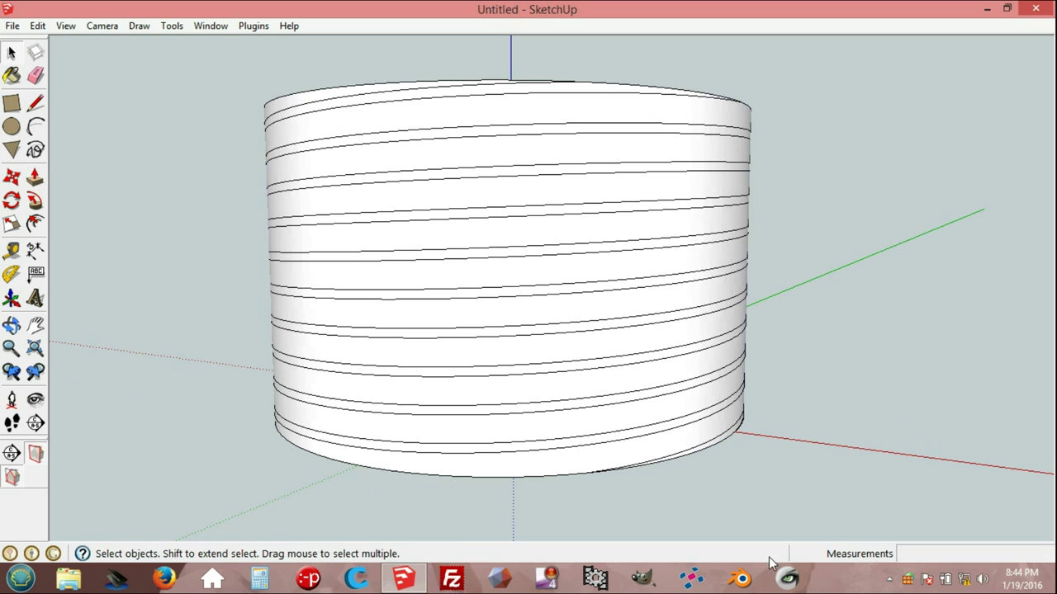
left_click(696, 426)
right_click(696, 426)
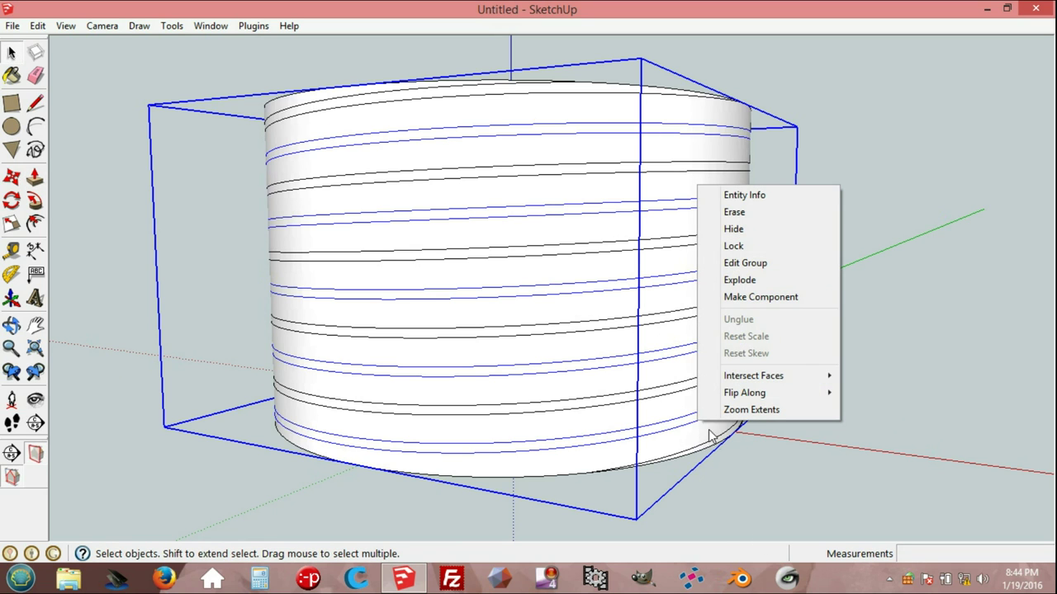
Step: Explode the cylinder group and the helix group into loose geometry
left_click(749, 285)
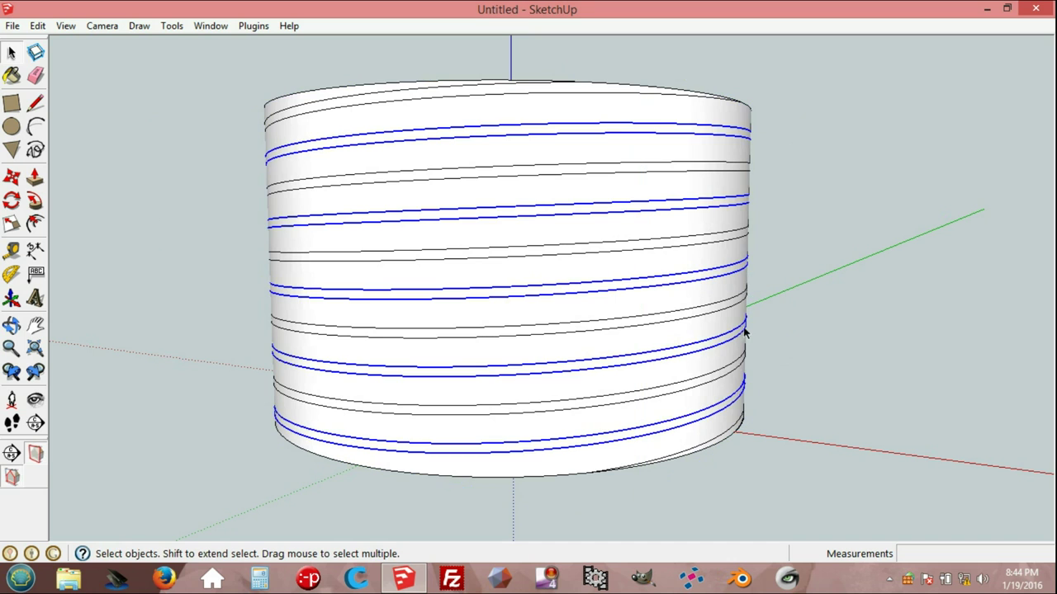
left_click(714, 385)
right_click(714, 384)
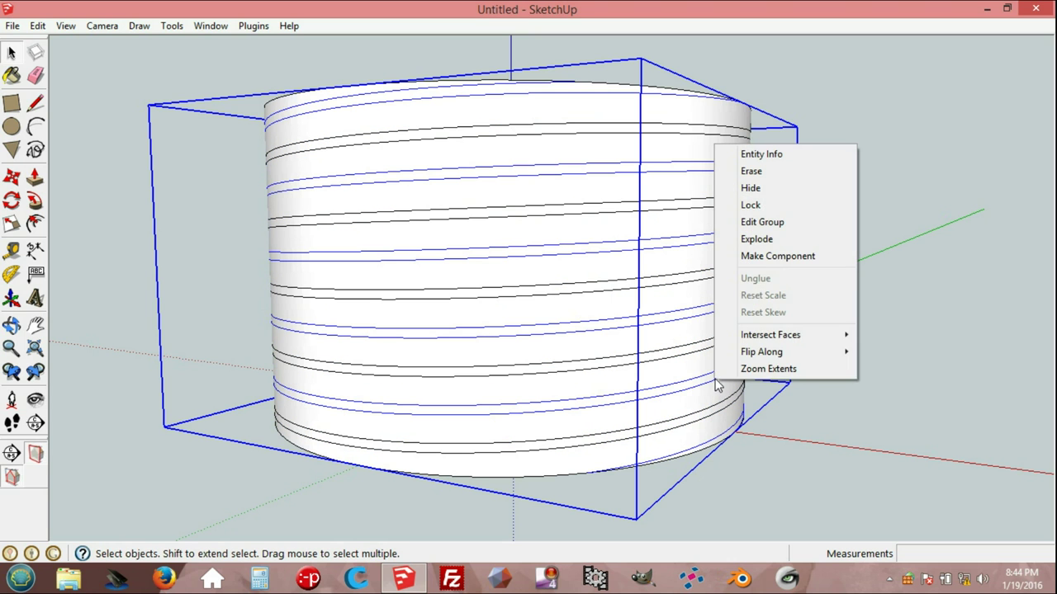
left_click(761, 241)
mouse_move(759, 240)
middle_mouse_down()
mouse_move(714, 305)
mouse_move(786, 327)
mouse_move(856, 328)
mouse_move(839, 333)
middle_mouse_up()
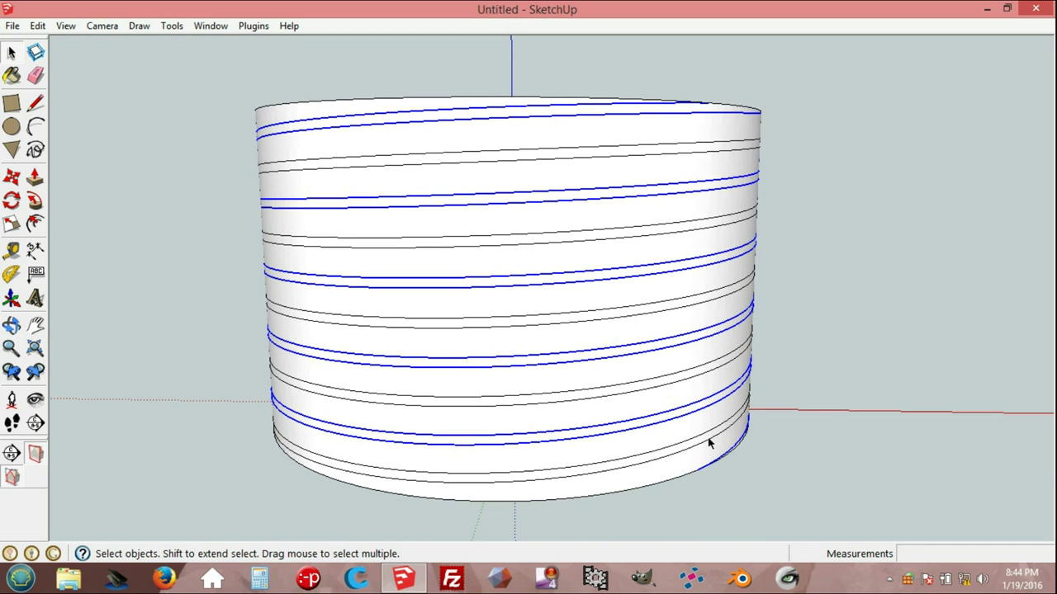
Step: Scale the model to 0.84 along the red axis about its centre
key("s")
mouse_move(793, 351)
middle_mouse_down()
mouse_move(735, 368)
mouse_move(699, 354)
middle_mouse_up()
key("ctrl")
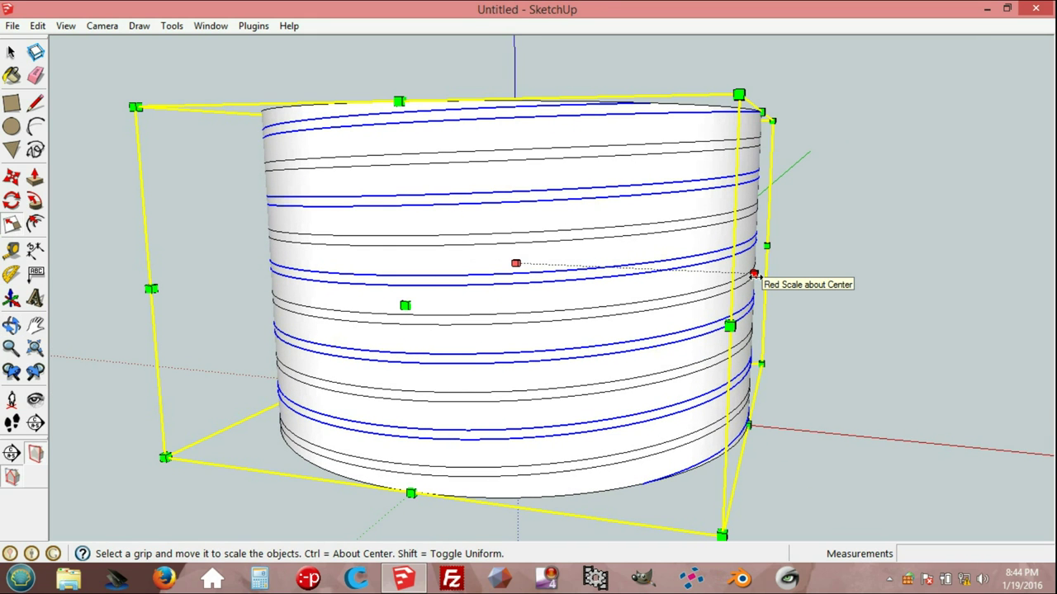
left_click(753, 275)
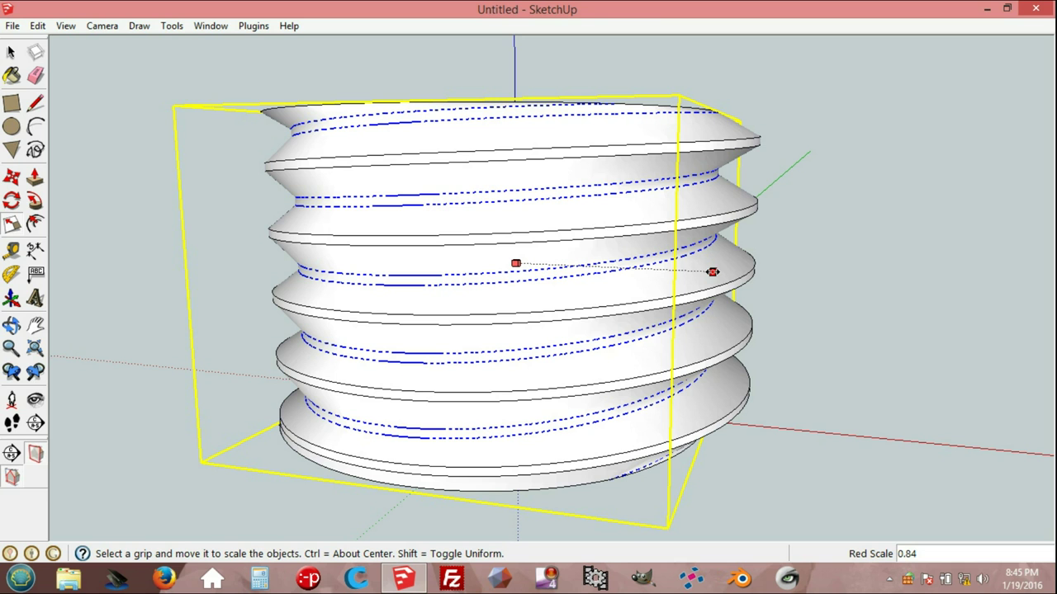
left_click(712, 272)
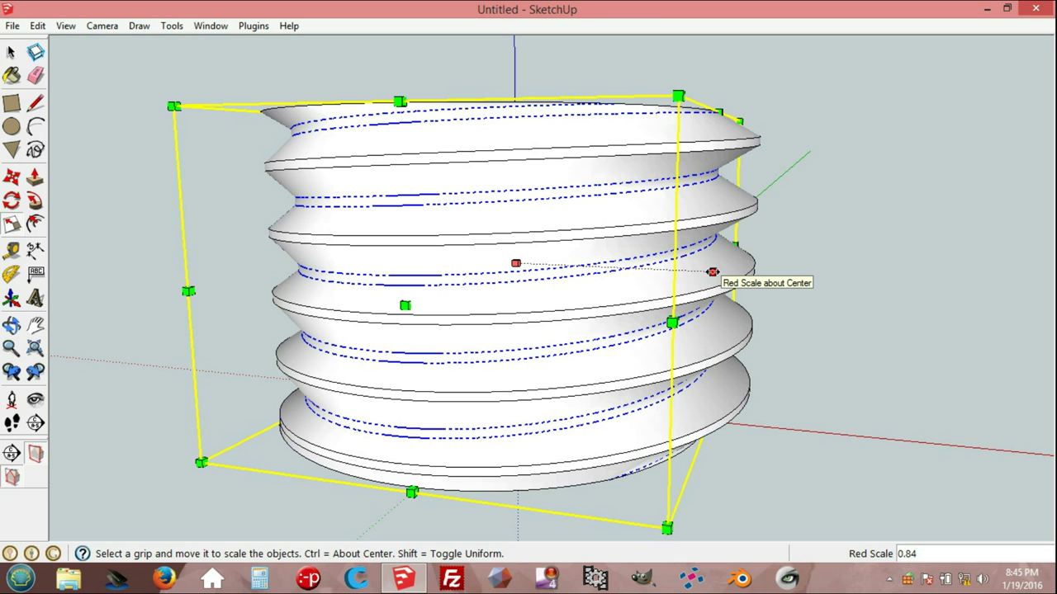
Step: Scale the model to 0.84 along the green axis about its centre
mouse_move(470, 207)
middle_mouse_down()
mouse_move(796, 248)
mouse_move(855, 218)
mouse_move(946, 222)
middle_mouse_up()
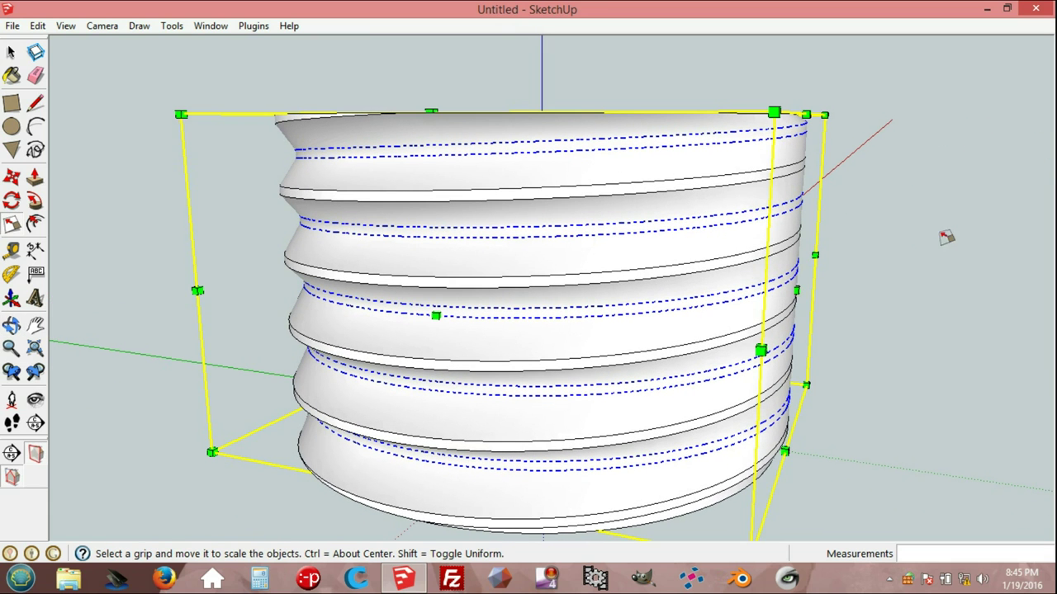
key("ctrl")
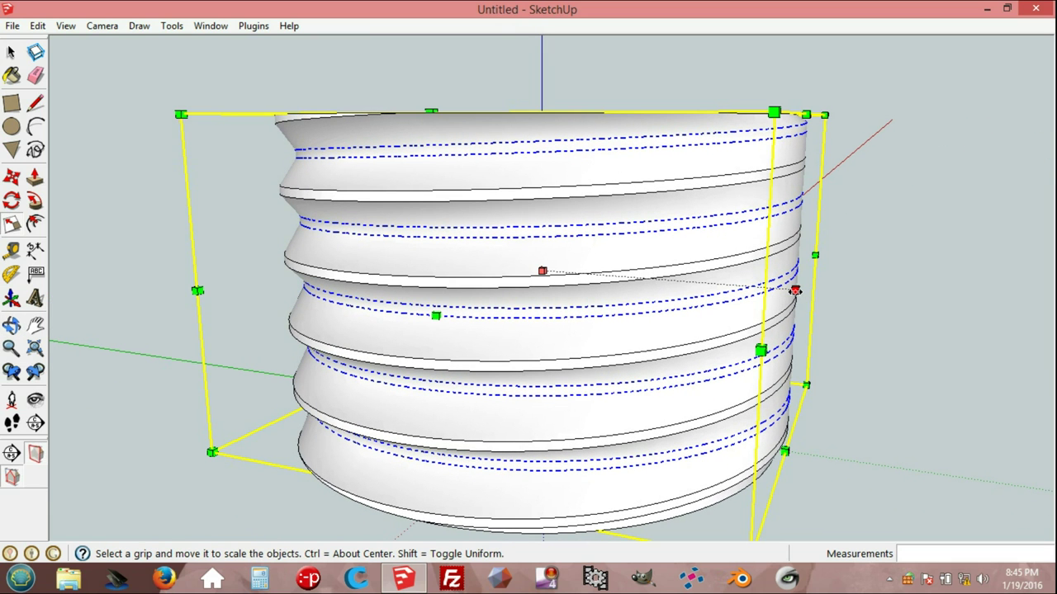
left_click(795, 291)
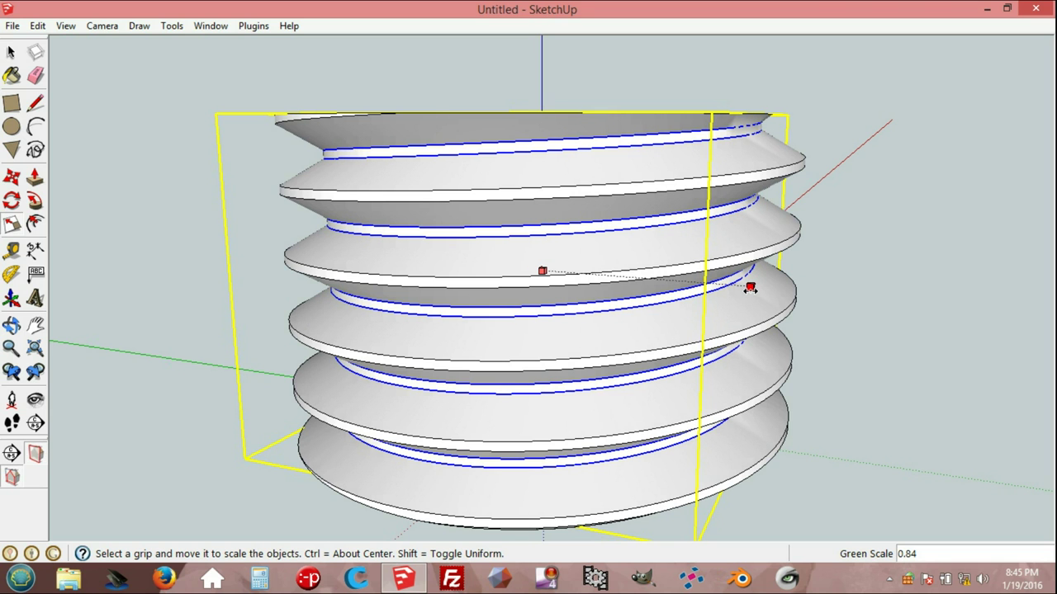
left_click(749, 288)
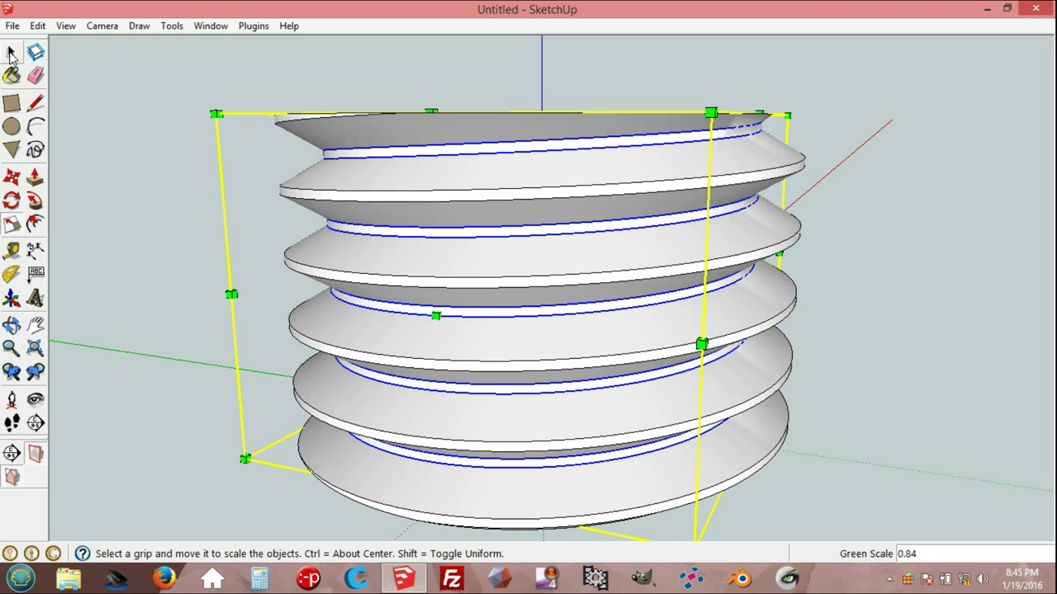
left_click(13, 54)
middle_click_drag(388, 248, 425, 288)
left_click(104, 27)
mouse_move(139, 78)
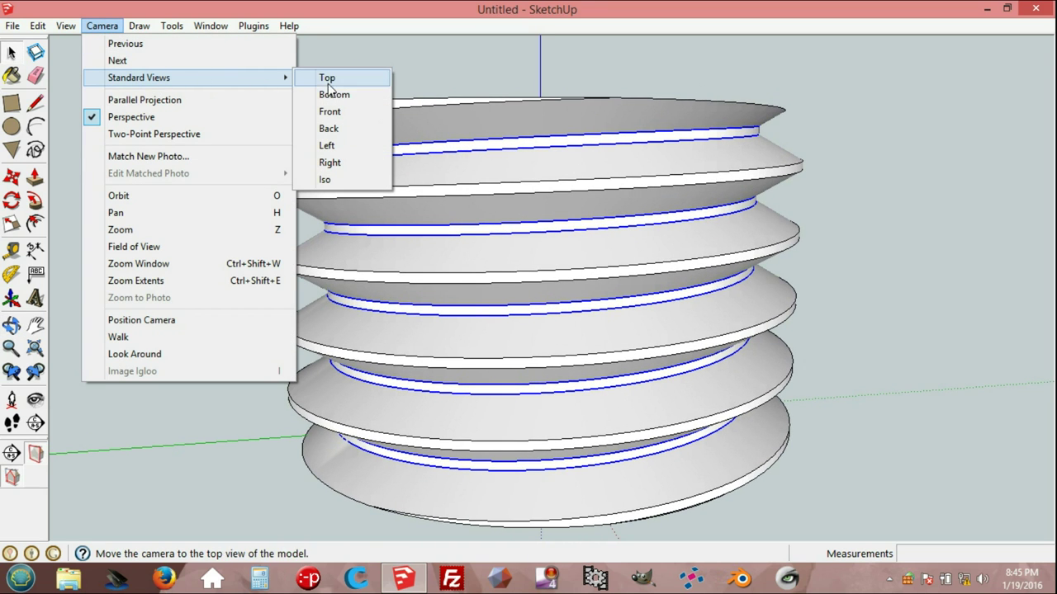
Step: Switch to the front view in parallel projection and zoom in on the threads
left_click(334, 112)
left_click(113, 27)
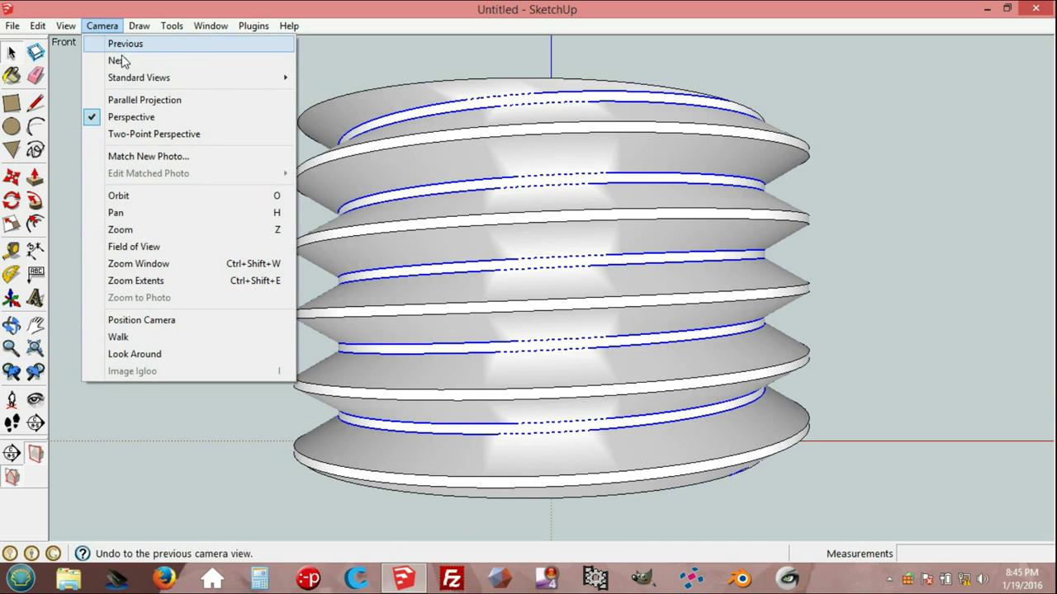
left_click(151, 100)
scroll(451, 195, "up", 2)
scroll(451, 195, "up", 1)
scroll(279, 146, "up", 2)
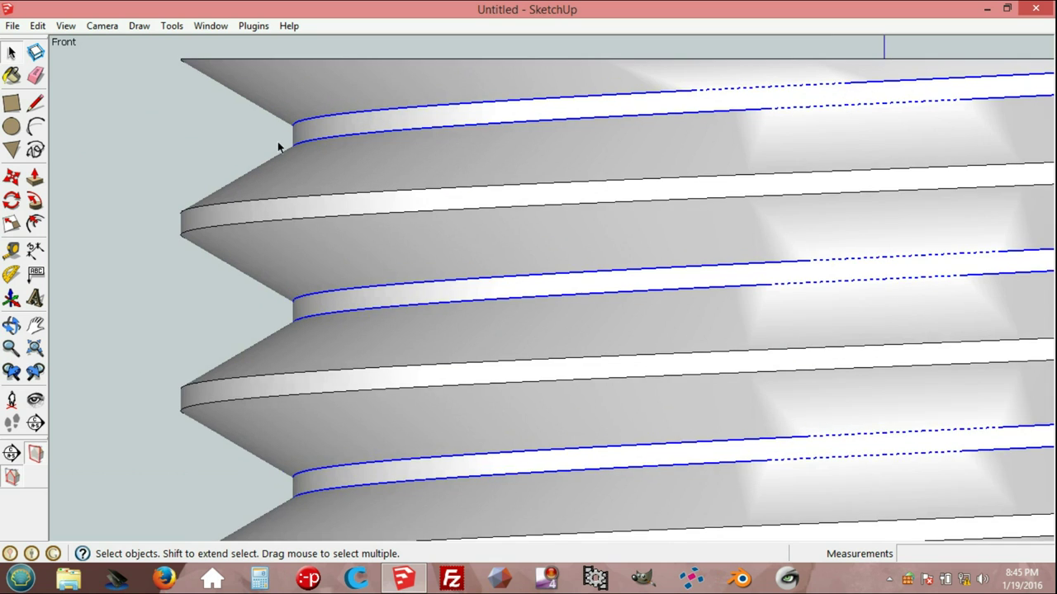
scroll(286, 132, "up", 1)
scroll(290, 118, "up", 1)
scroll(281, 107, "up", 1)
scroll(279, 108, "up", 1)
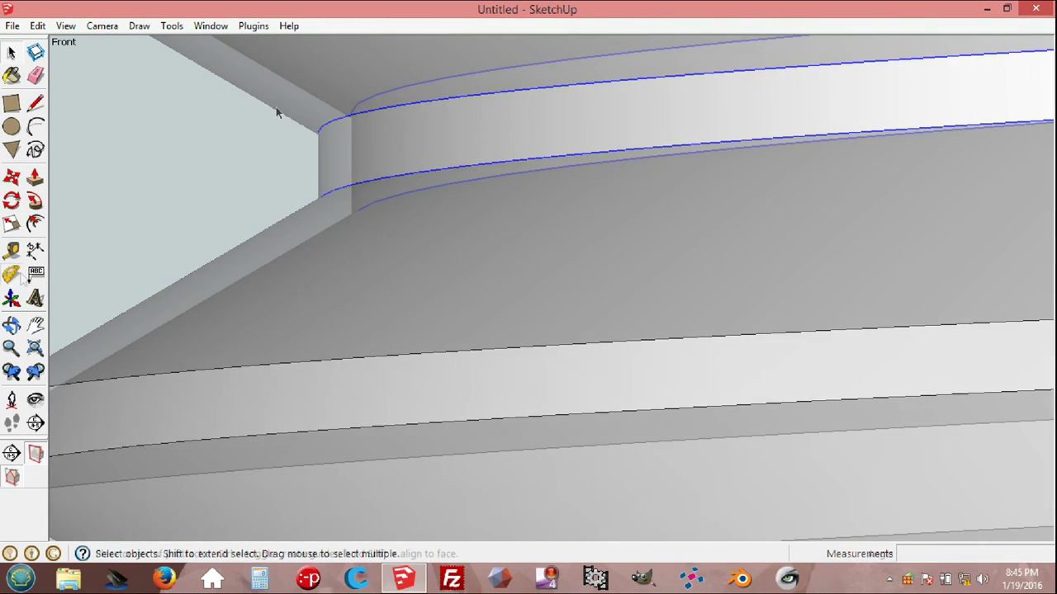
scroll(276, 106, "up", 1)
Step: Show hidden geometry and place the protractor centre on a thread flank edge
left_click(12, 275)
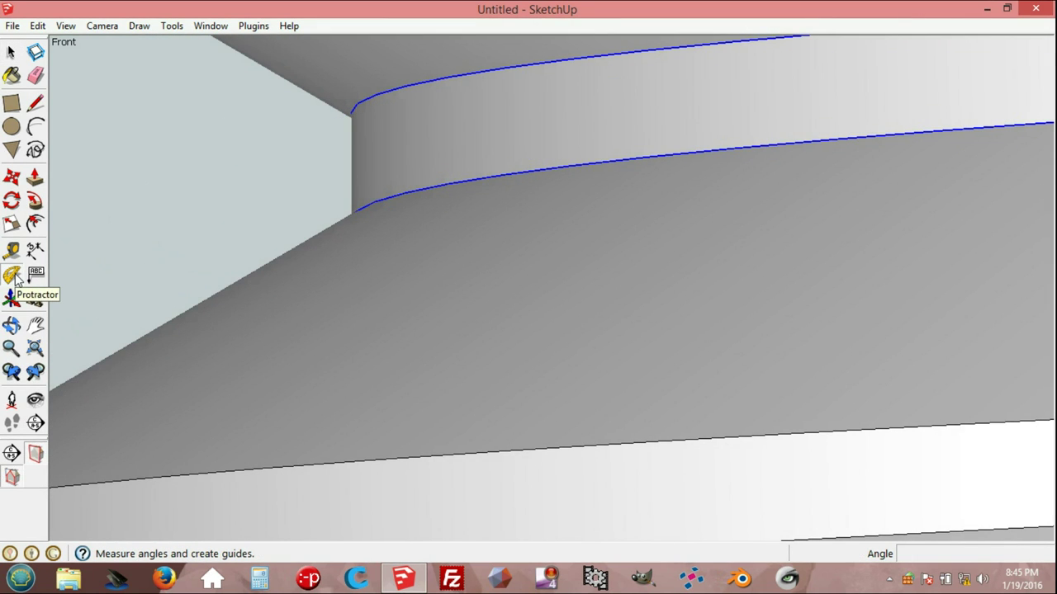
scroll(194, 251, "up", 2)
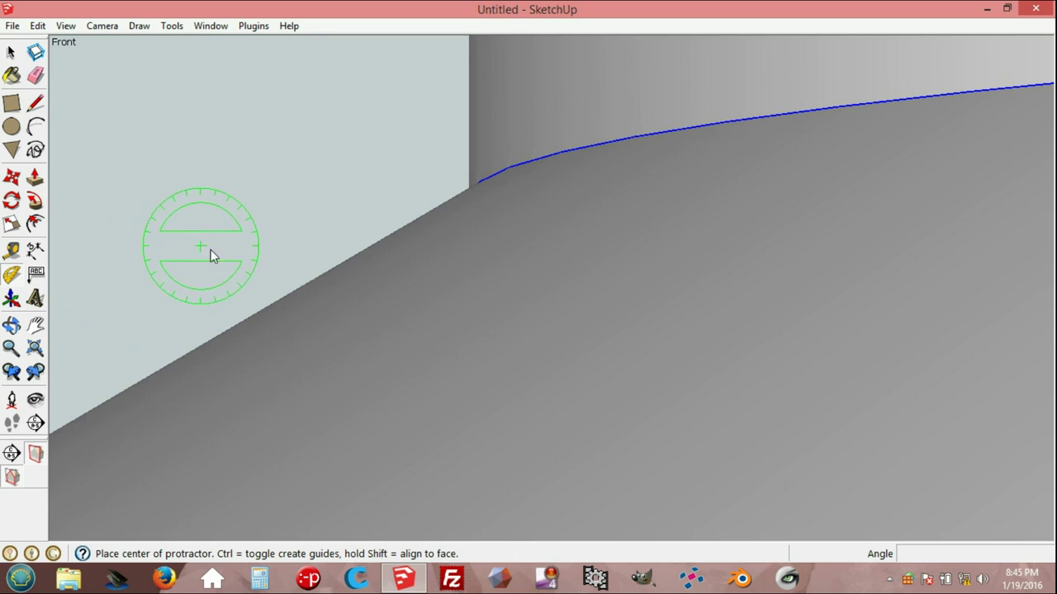
left_click(74, 29)
left_click(108, 79)
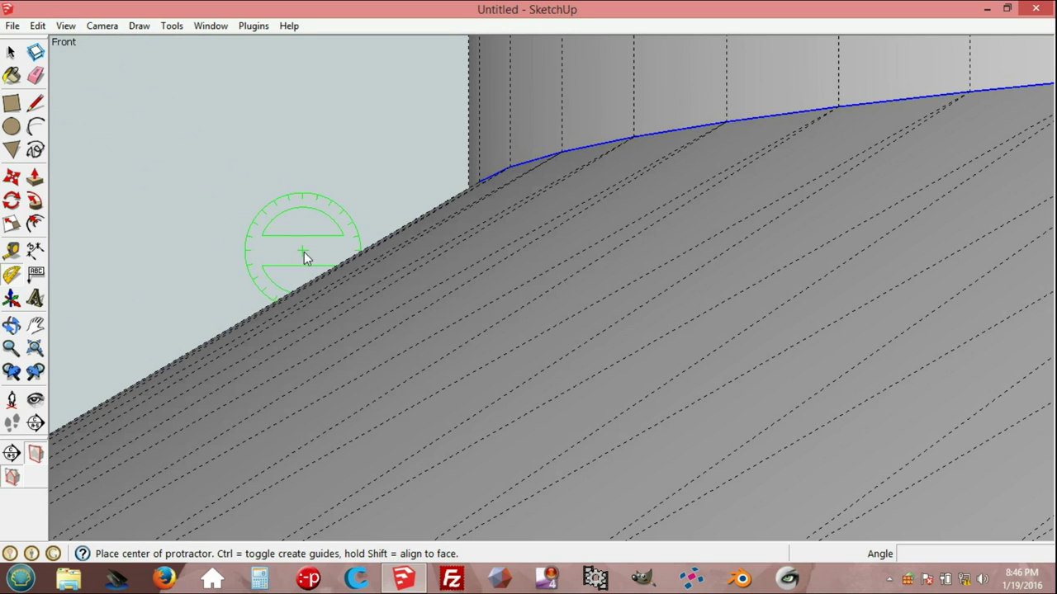
scroll(304, 252, "up", 1)
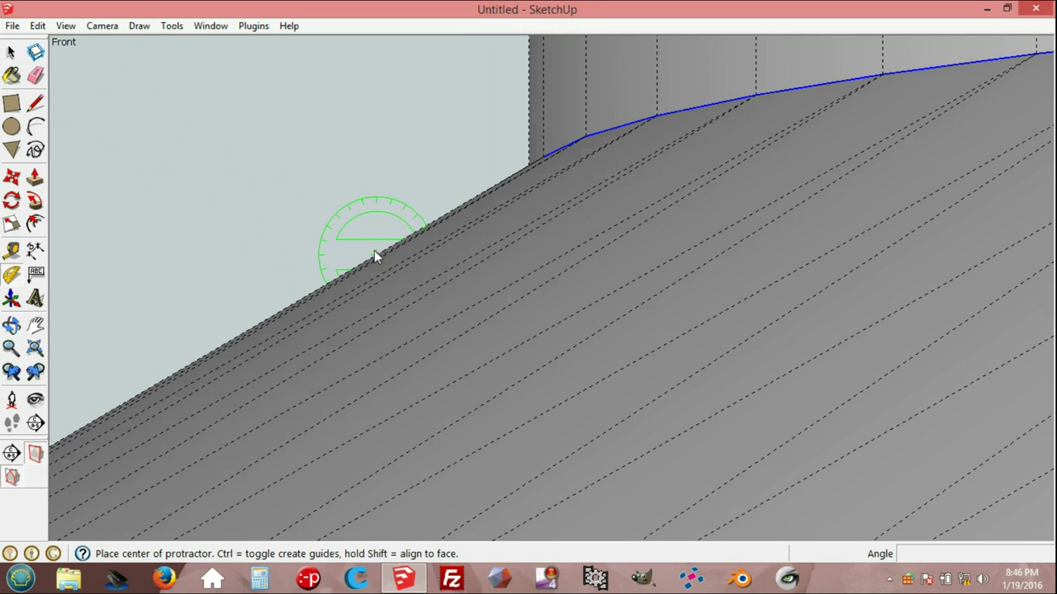
left_click(375, 252)
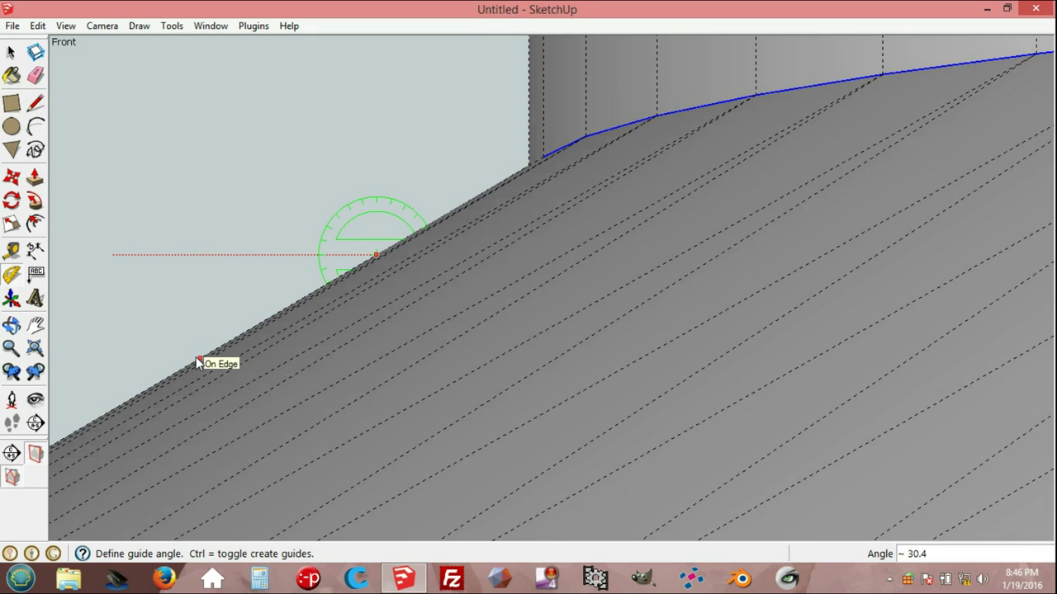
left_click(10, 51)
key("shift+z")
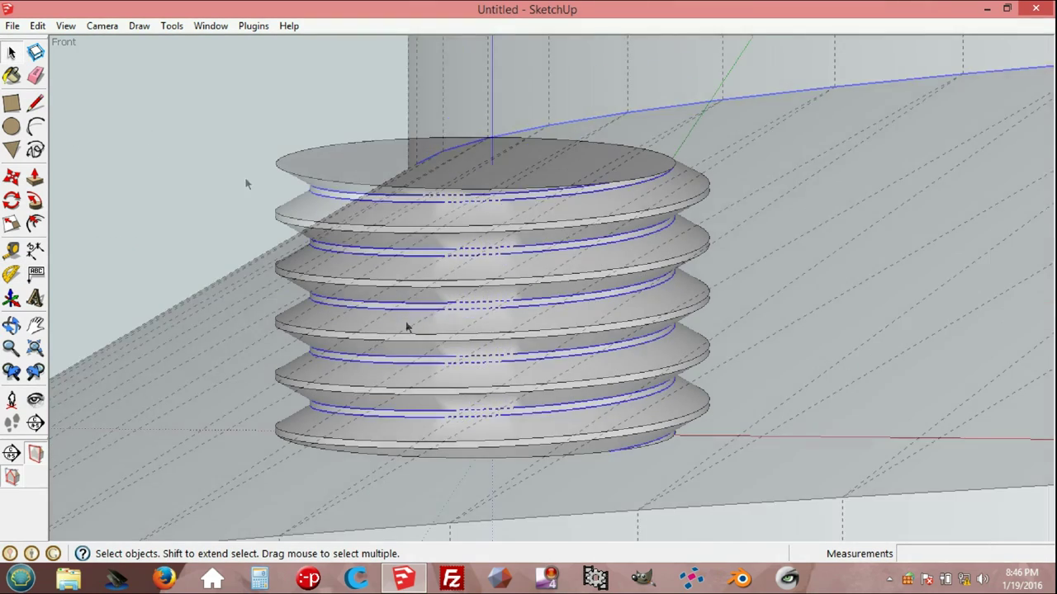
triple_click(406, 325)
right_click(406, 325)
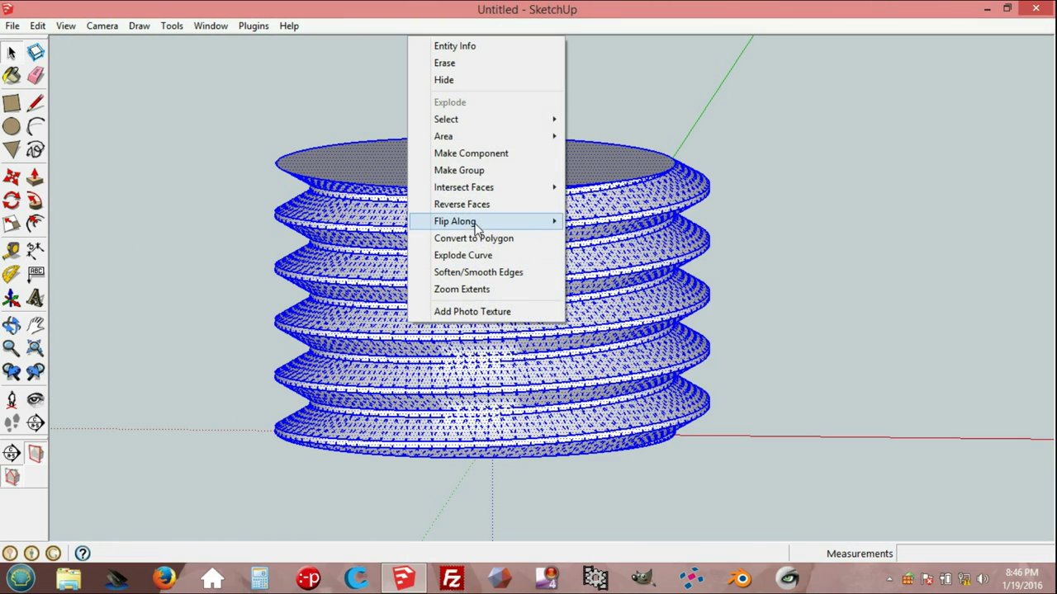
left_click(453, 170)
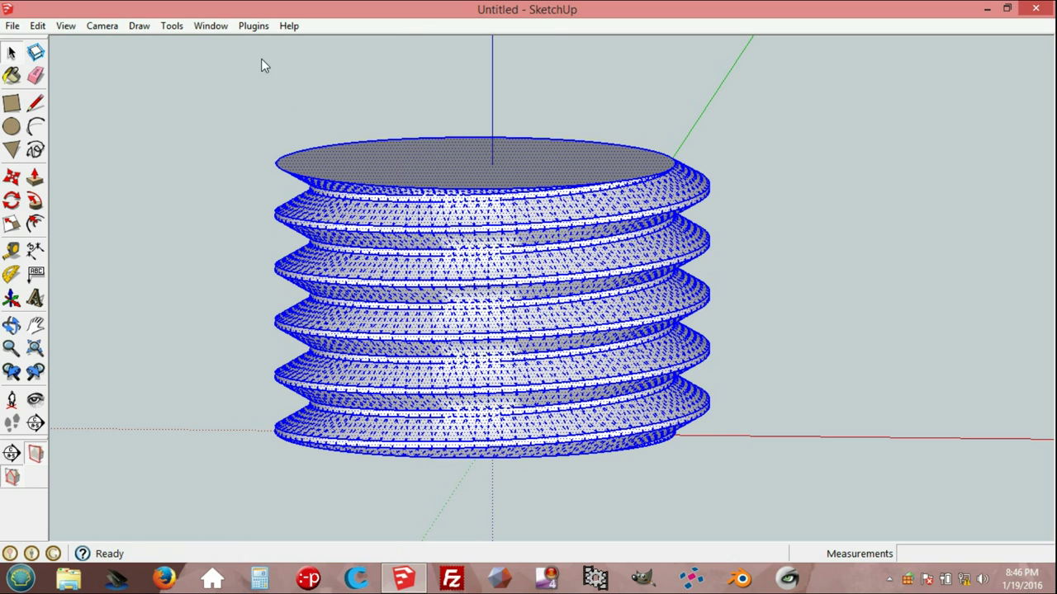
left_click(172, 25)
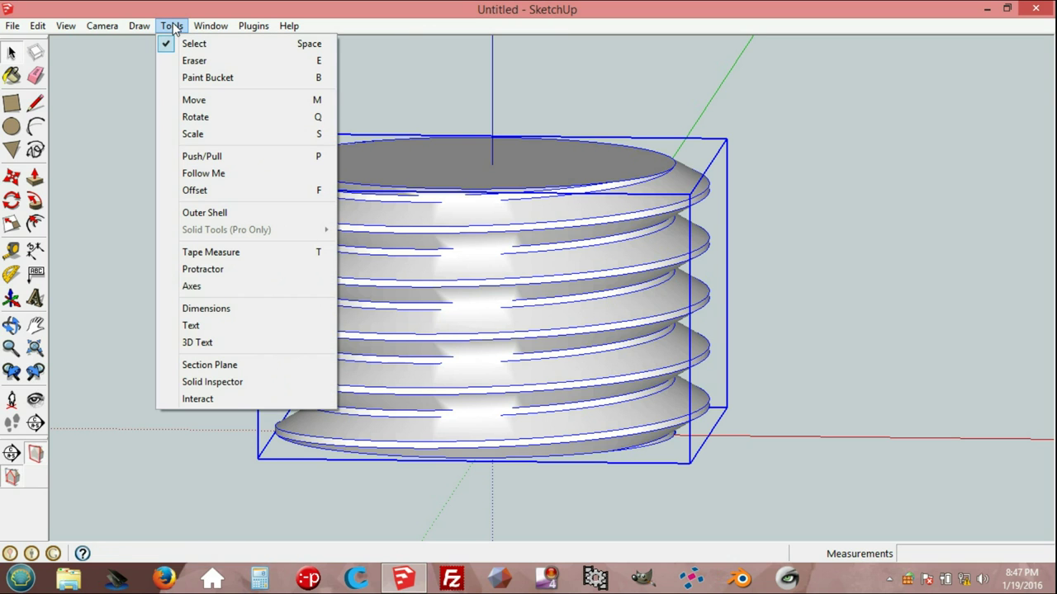
left_click(221, 382)
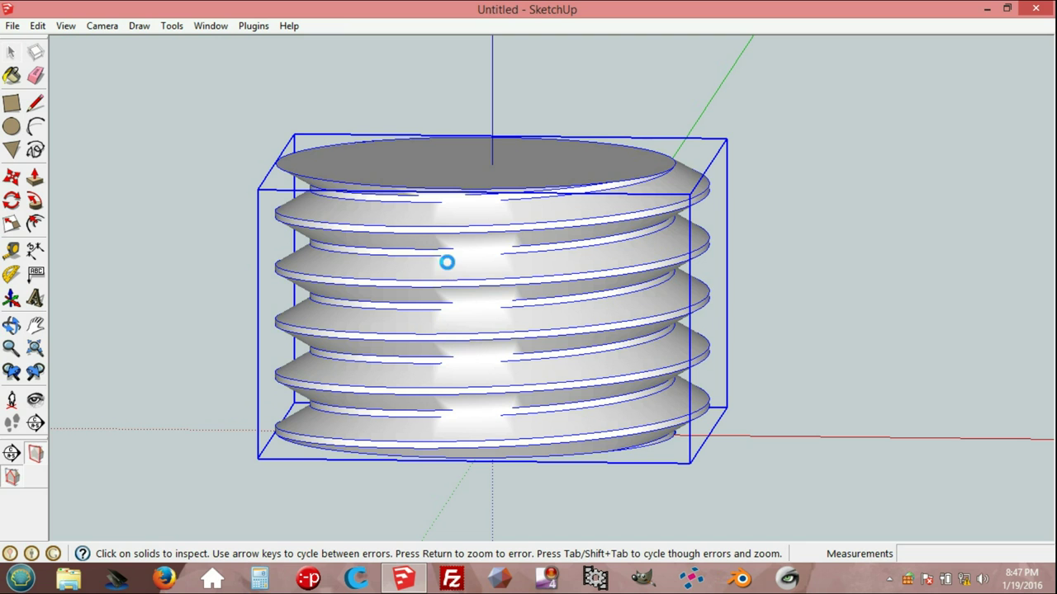
mouse_move(457, 262)
middle_mouse_down()
mouse_move(474, 248)
mouse_move(451, 298)
mouse_move(464, 266)
middle_mouse_up()
key("space")
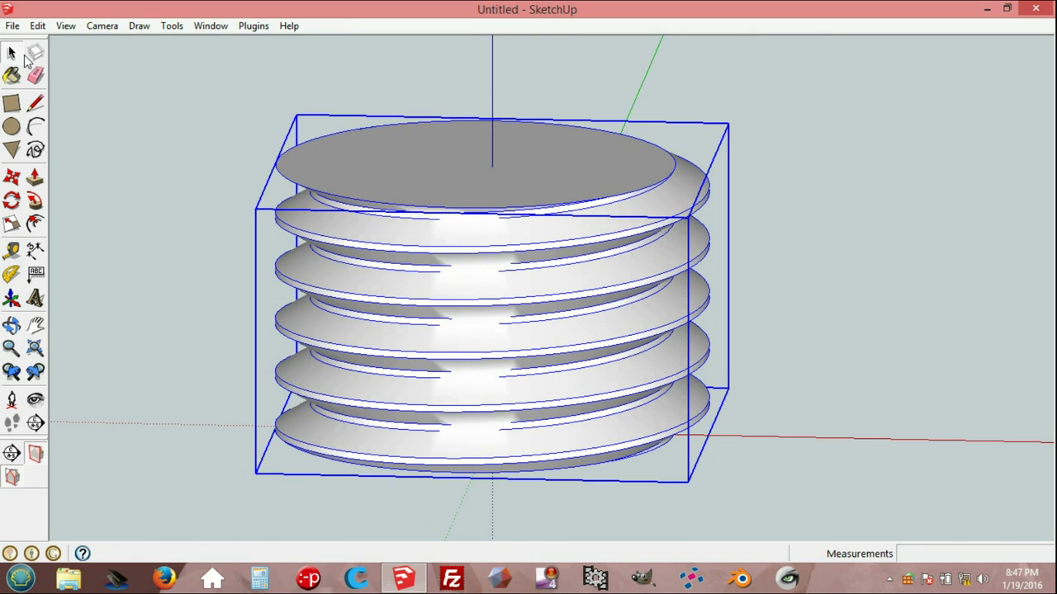
left_click(196, 243)
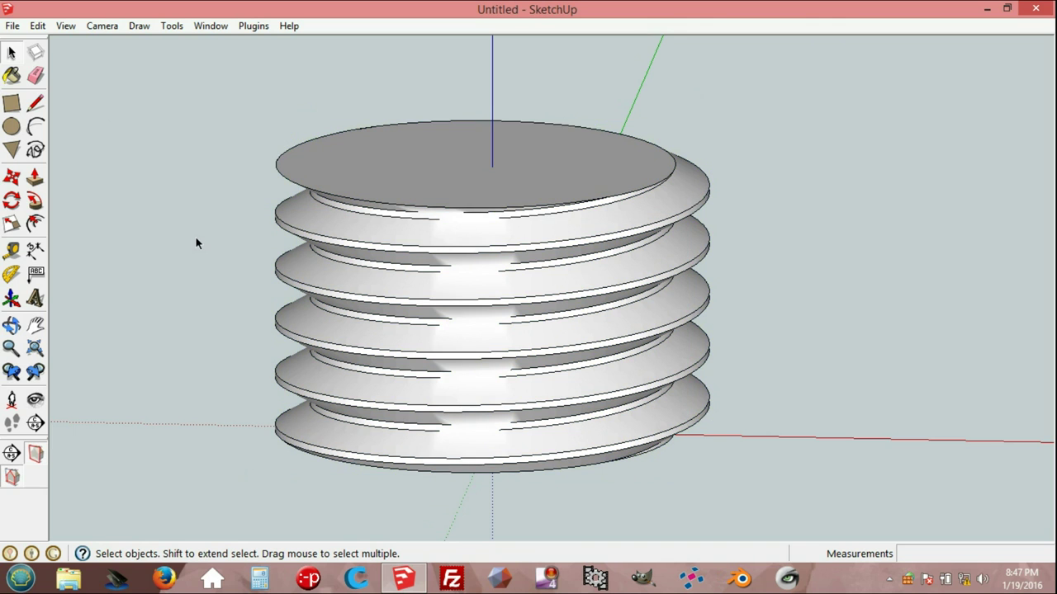
left_click(377, 304)
right_click(377, 305)
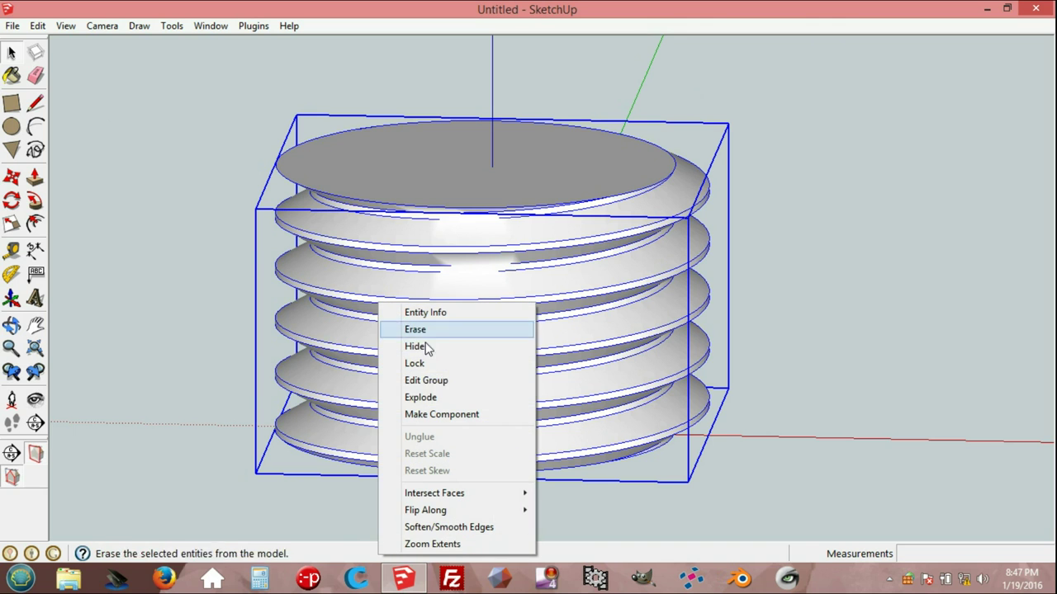
left_click(437, 398)
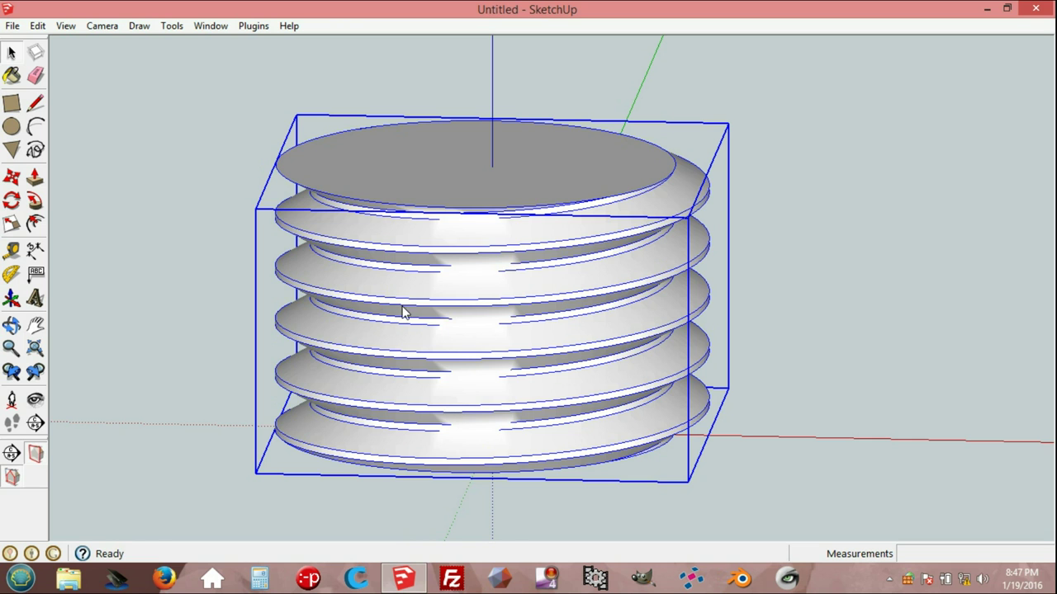
left_click(235, 270)
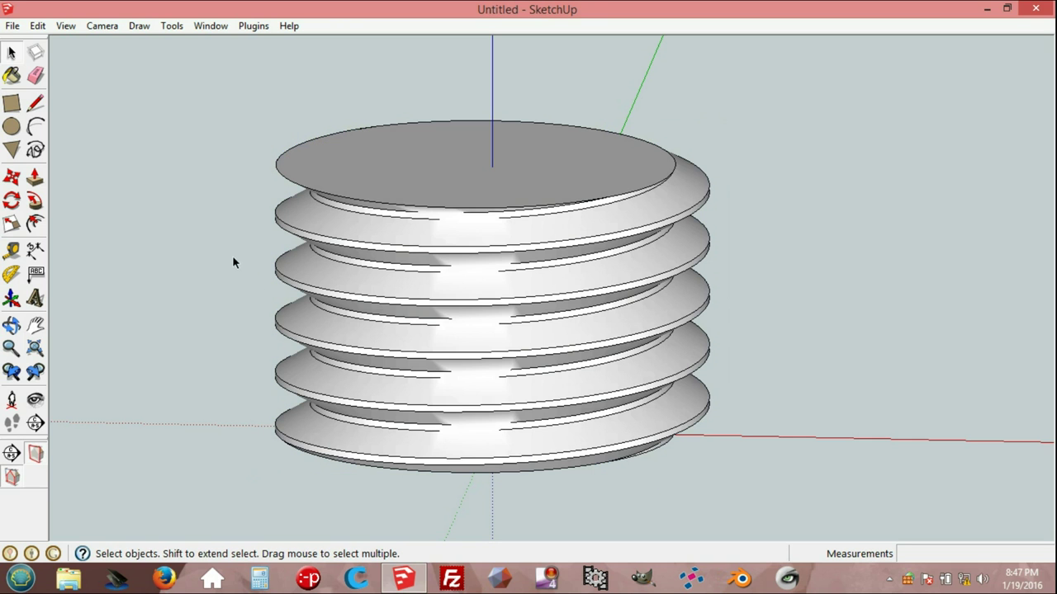
mouse_move(431, 408)
middle_mouse_down()
mouse_move(454, 377)
mouse_move(463, 177)
mouse_move(483, 310)
mouse_move(449, 444)
mouse_move(498, 184)
mouse_move(371, 179)
mouse_move(366, 250)
middle_mouse_up()
mouse_move(174, 137)
middle_mouse_down()
mouse_move(183, 122)
mouse_move(364, 174)
middle_mouse_up()
Step: Draw a 30 mm vertical line above the top face and a 120 mm circle at its end
left_click(35, 103)
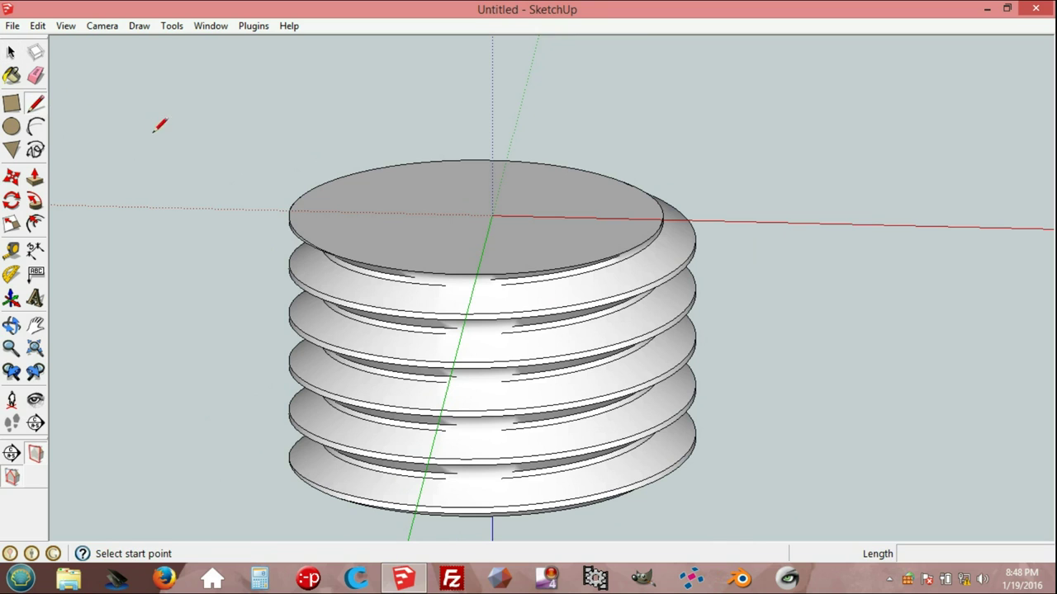
left_click(492, 215)
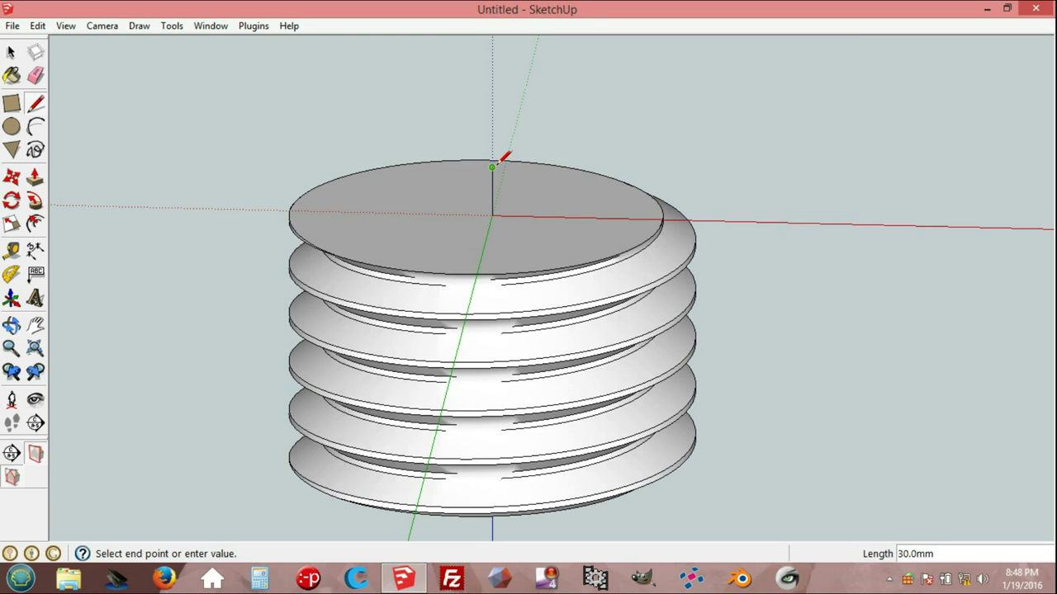
left_click(12, 126)
mouse_move(198, 124)
middle_mouse_down()
mouse_move(219, 210)
mouse_move(205, 184)
middle_mouse_up()
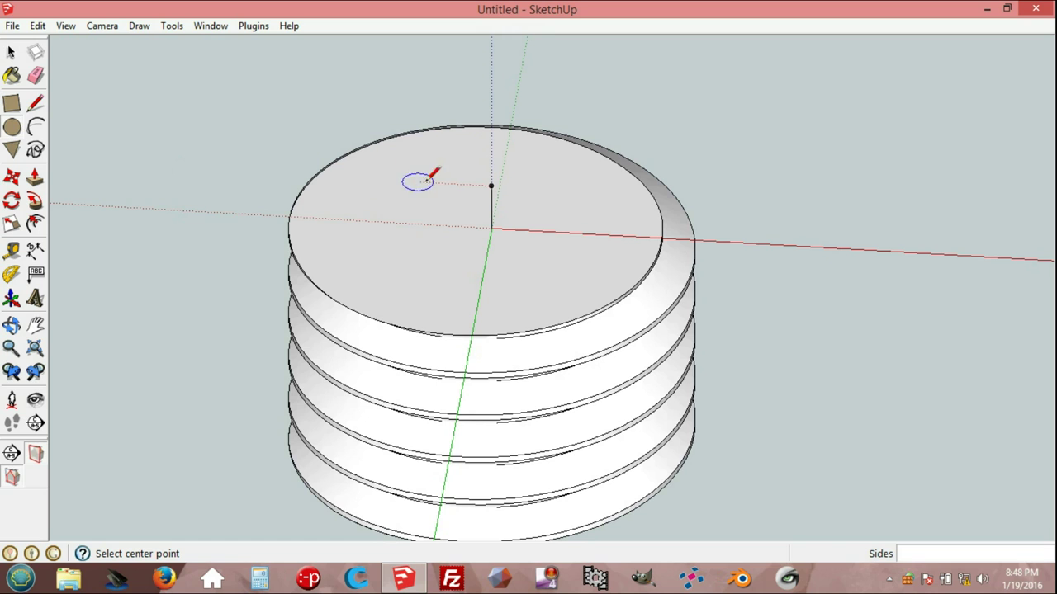
left_click(491, 186)
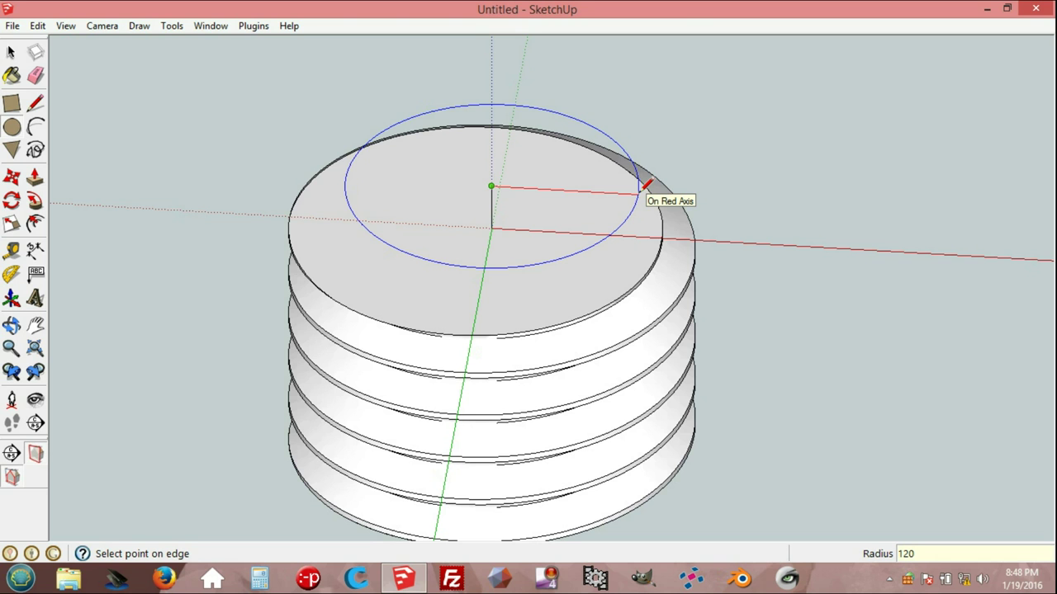
key("Return")
mouse_move(490, 255)
middle_mouse_down()
mouse_move(438, 149)
mouse_move(452, 122)
mouse_move(474, 173)
middle_mouse_up()
Step: Draw a 120 mm radius line from the disc's centre to its edge along the red axis
left_click(36, 103)
mouse_move(198, 149)
middle_mouse_down()
mouse_move(184, 228)
mouse_move(349, 183)
middle_mouse_up()
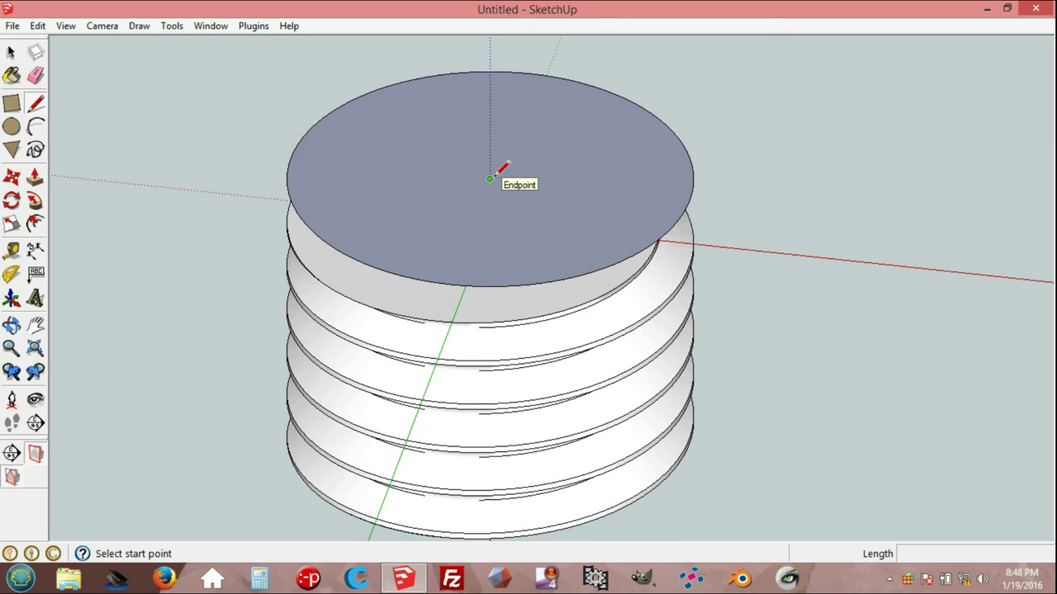
left_click(489, 179)
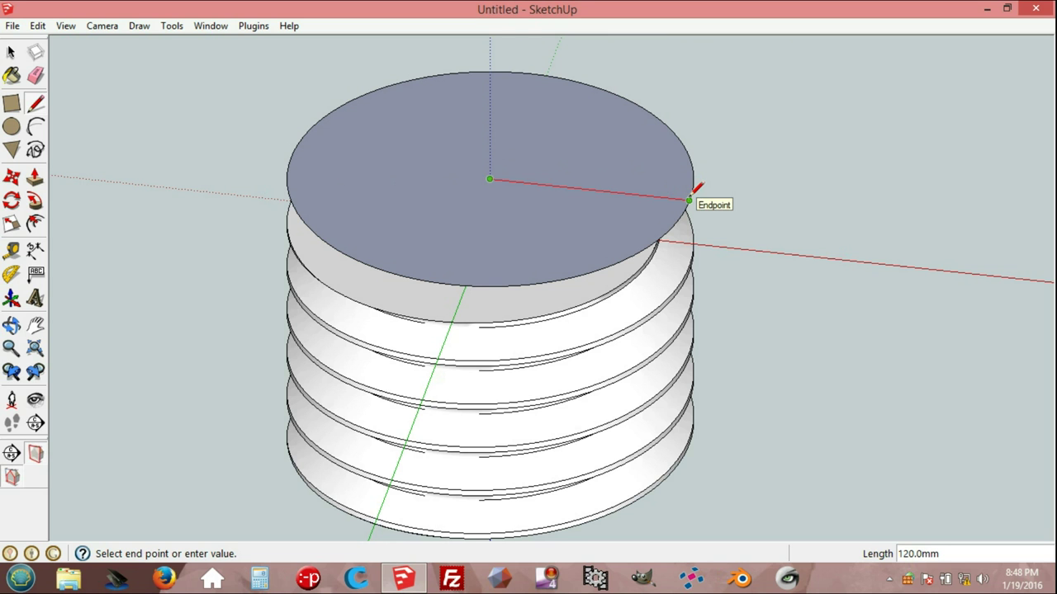
left_click(690, 200)
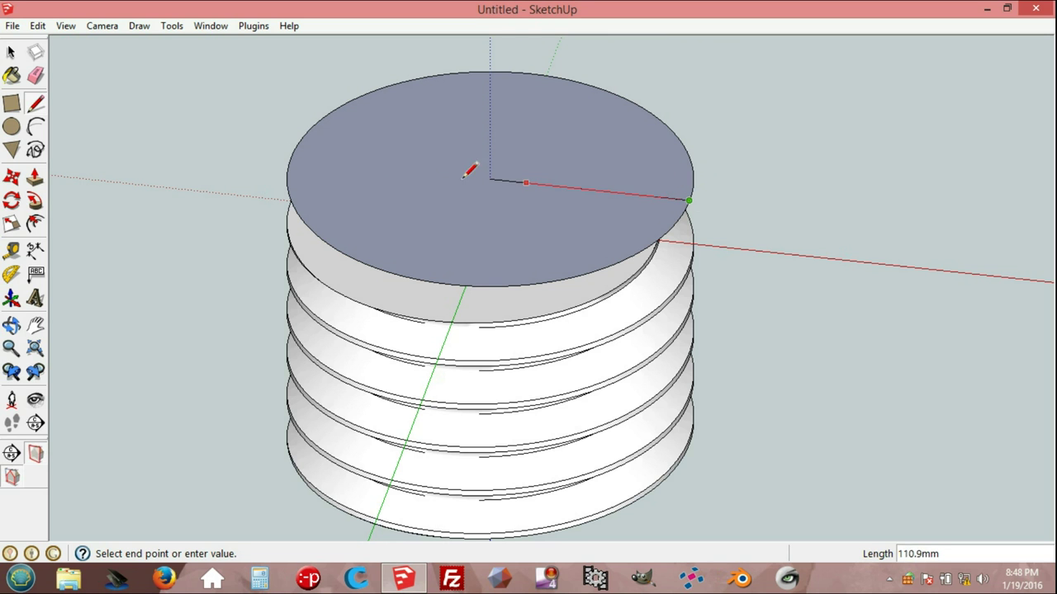
mouse_move(259, 217)
middle_mouse_down()
mouse_move(452, 191)
mouse_move(354, 149)
middle_mouse_up()
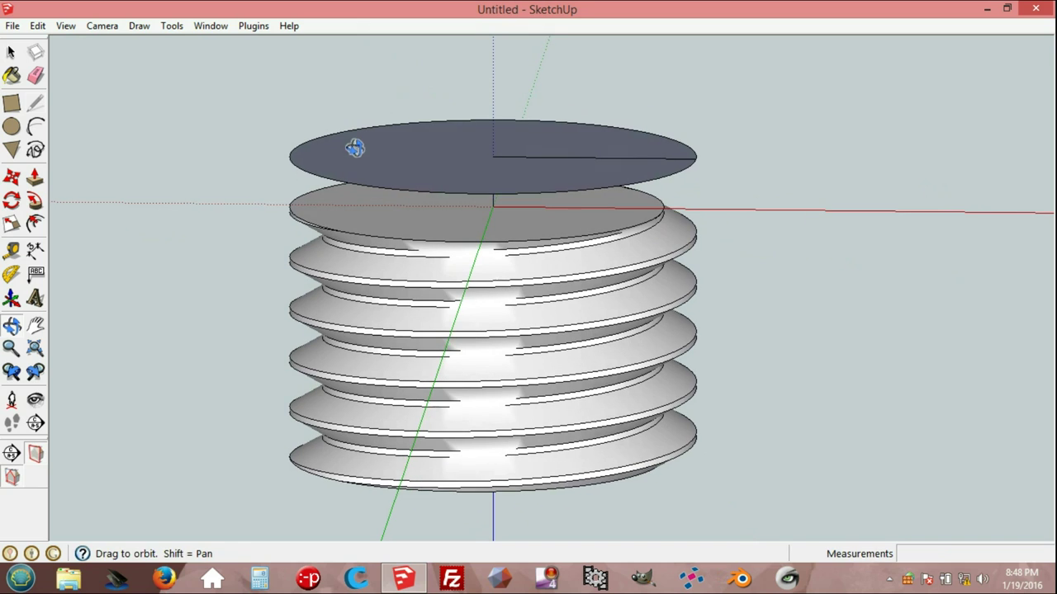
Step: Place a 30° protractor guide through the disc's edge point, measured from the radius line
left_click(12, 275)
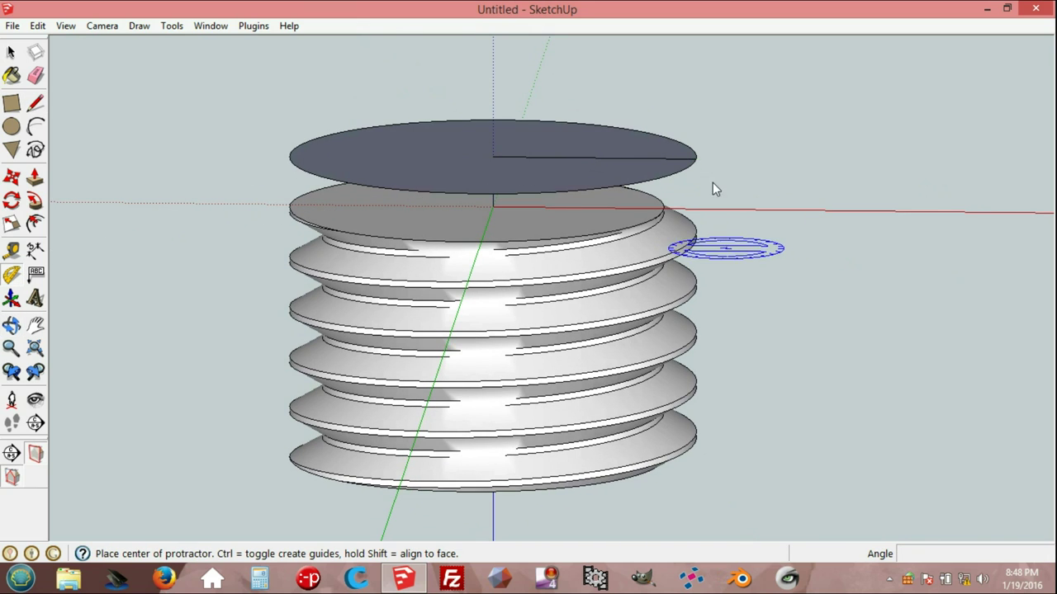
scroll(750, 221, "up", 3)
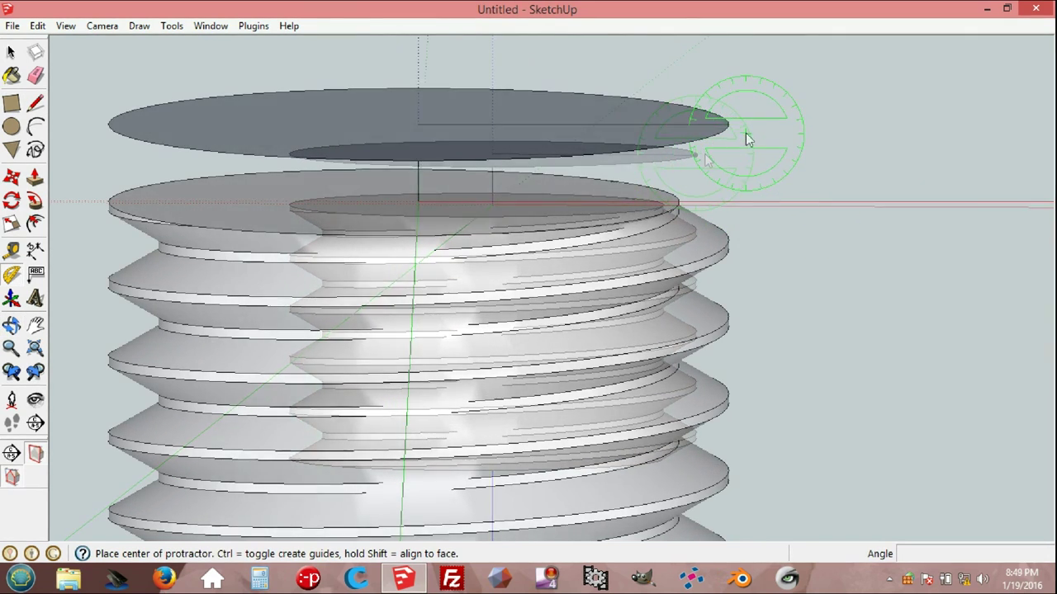
left_click(727, 125)
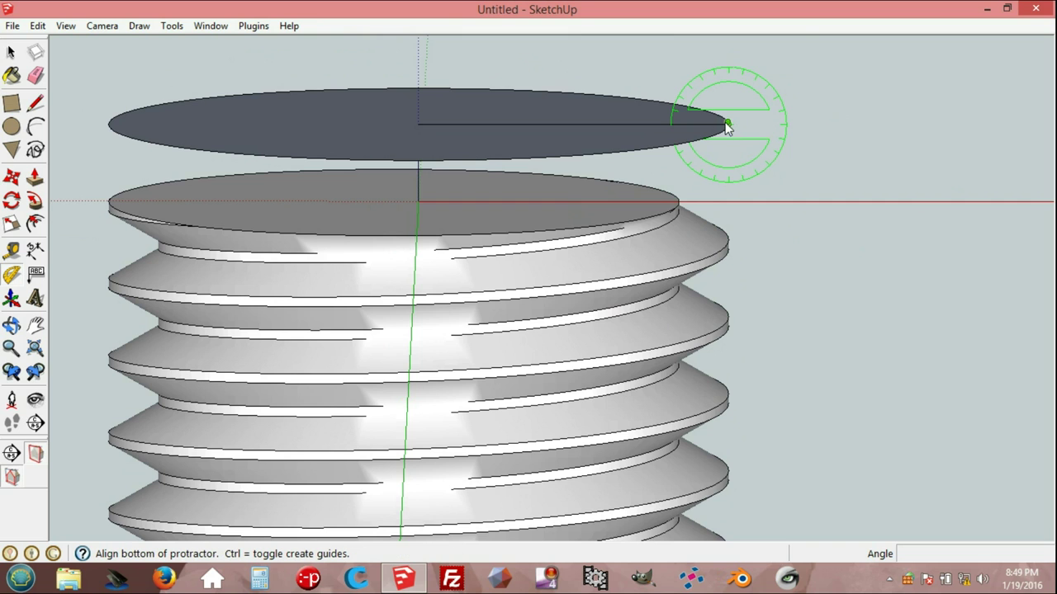
left_click(555, 124)
type("30")
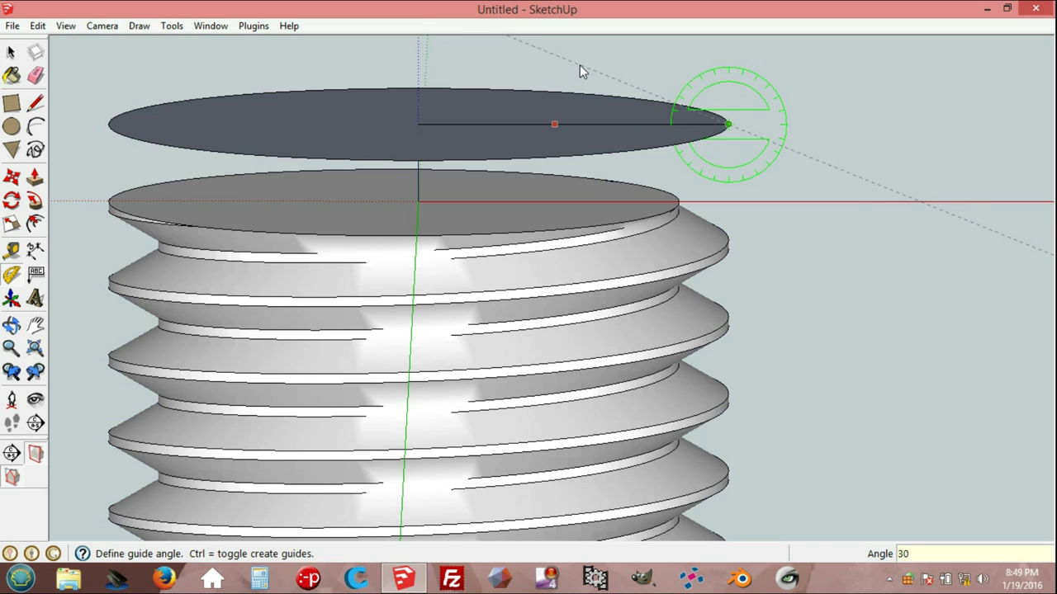
key("Return")
scroll(582, 99, "down", 3)
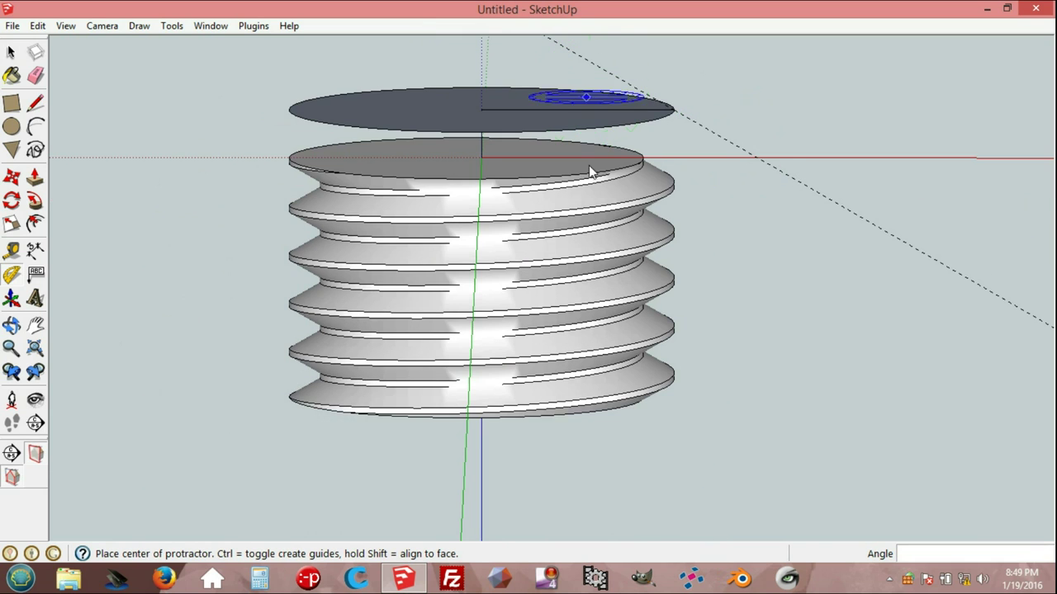
left_click(35, 325)
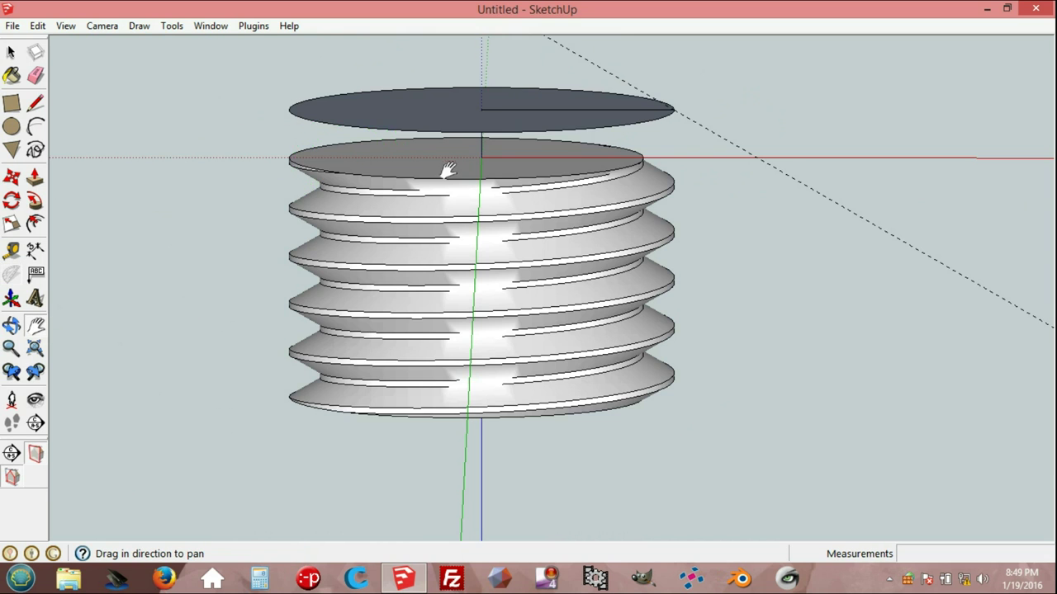
left_click_drag(444, 171, 427, 302)
scroll(486, 224, "up", 2)
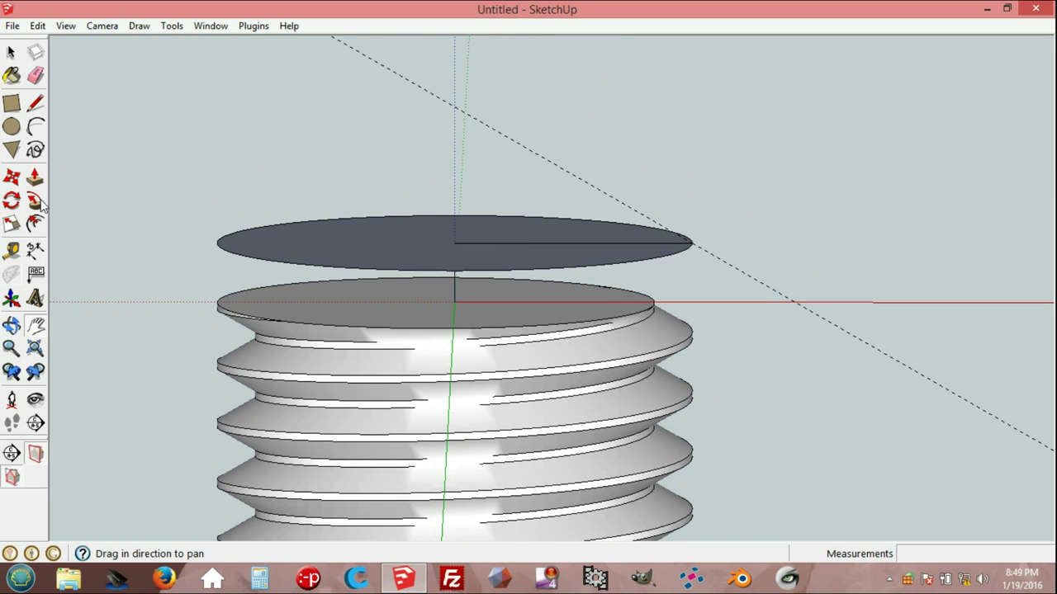
Step: Draw a vertical line from the disc centre to the 30° guide, then close it to the edge point
left_click(35, 104)
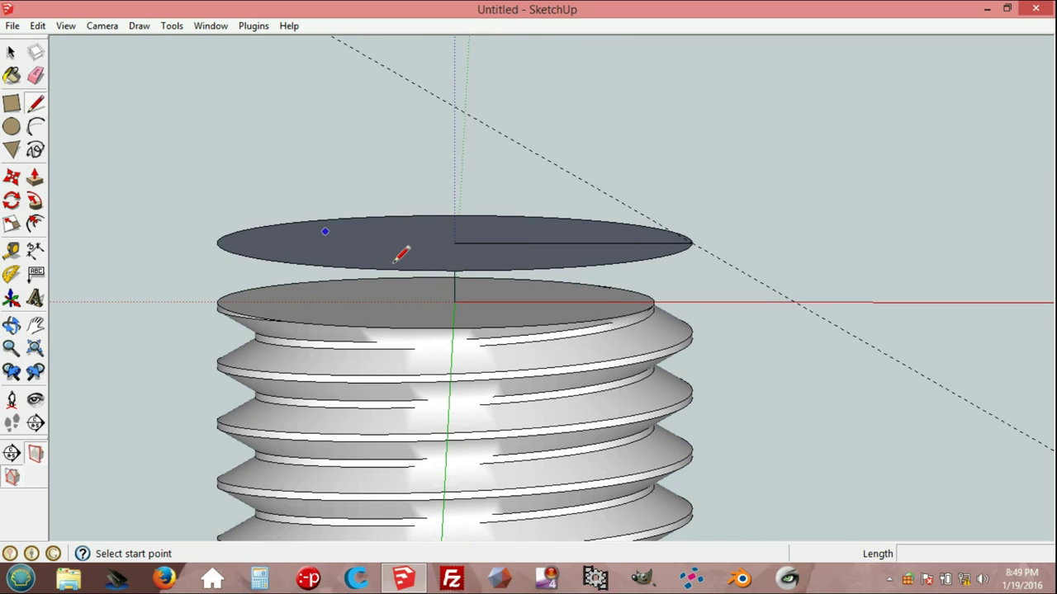
left_click(454, 243)
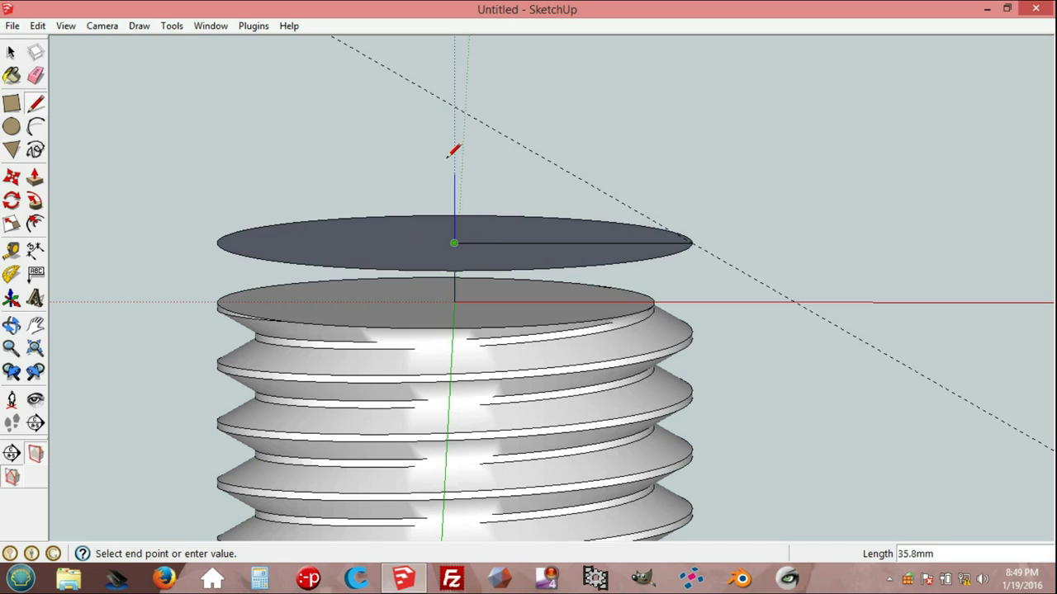
left_click(454, 105)
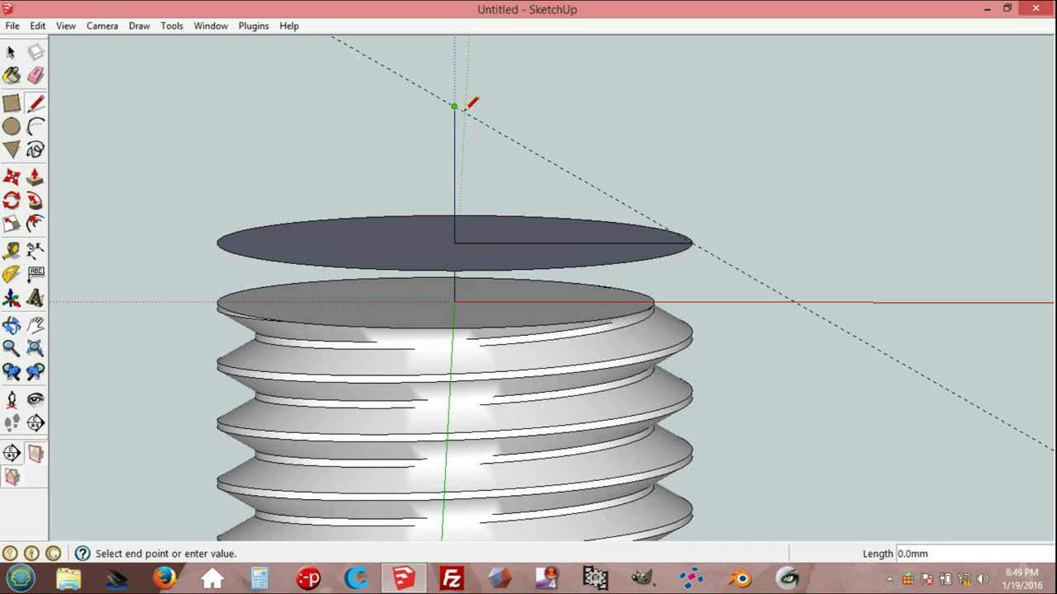
left_click(690, 240)
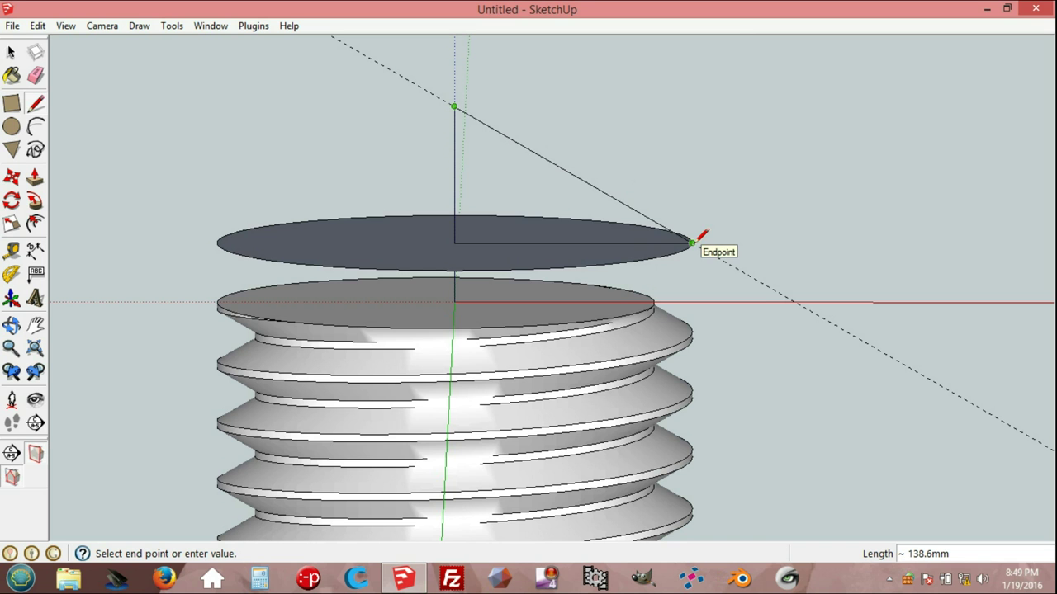
left_click(692, 242)
mouse_move(692, 242)
middle_mouse_down()
mouse_move(635, 341)
mouse_move(667, 307)
middle_mouse_up()
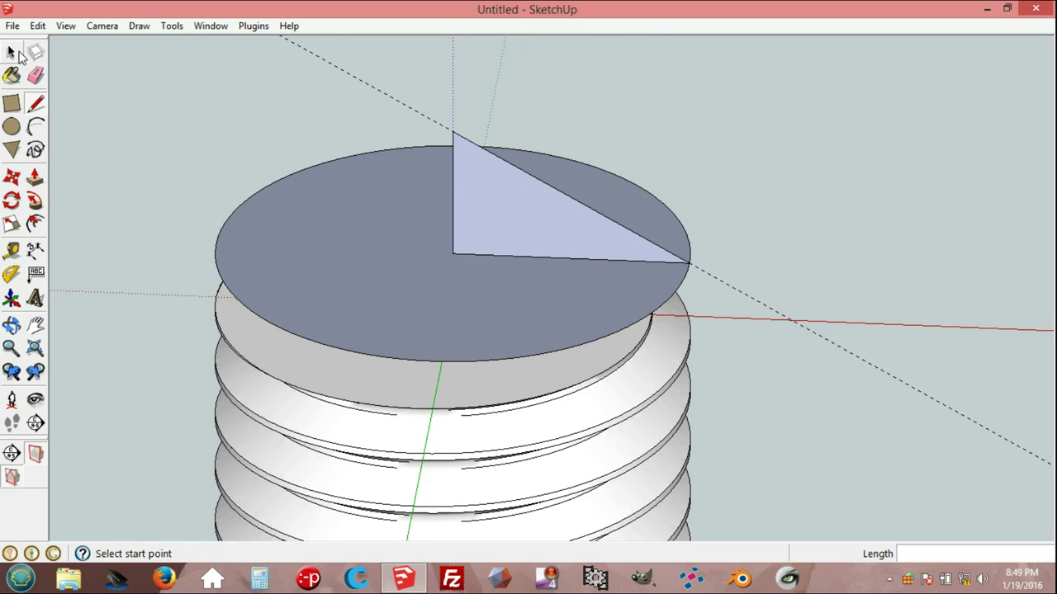
left_click(13, 52)
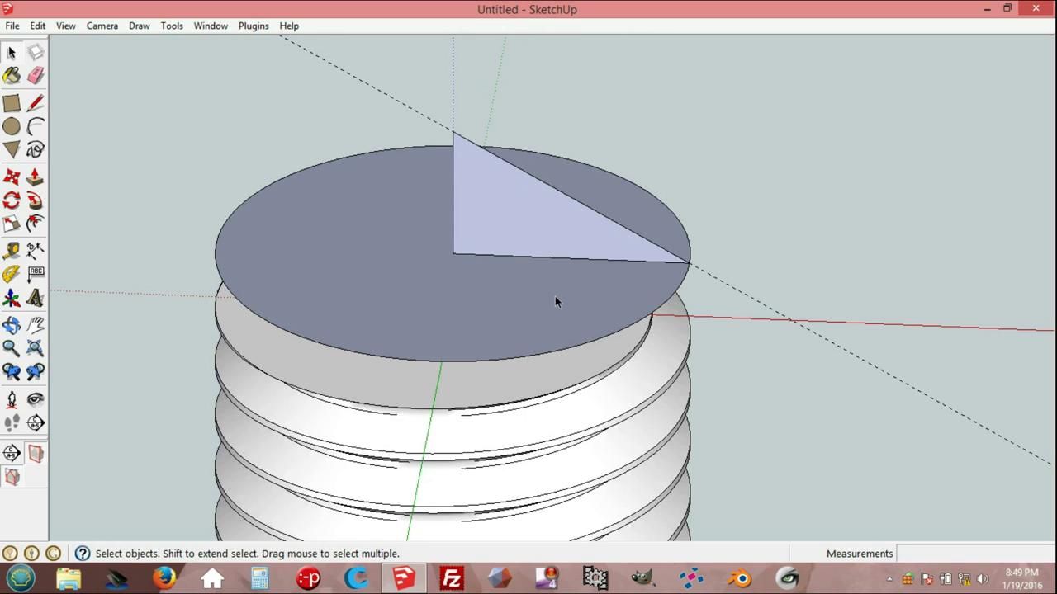
Step: Sweep the triangle around the disc's circular edge with Follow Me to form a cone
left_click(618, 335)
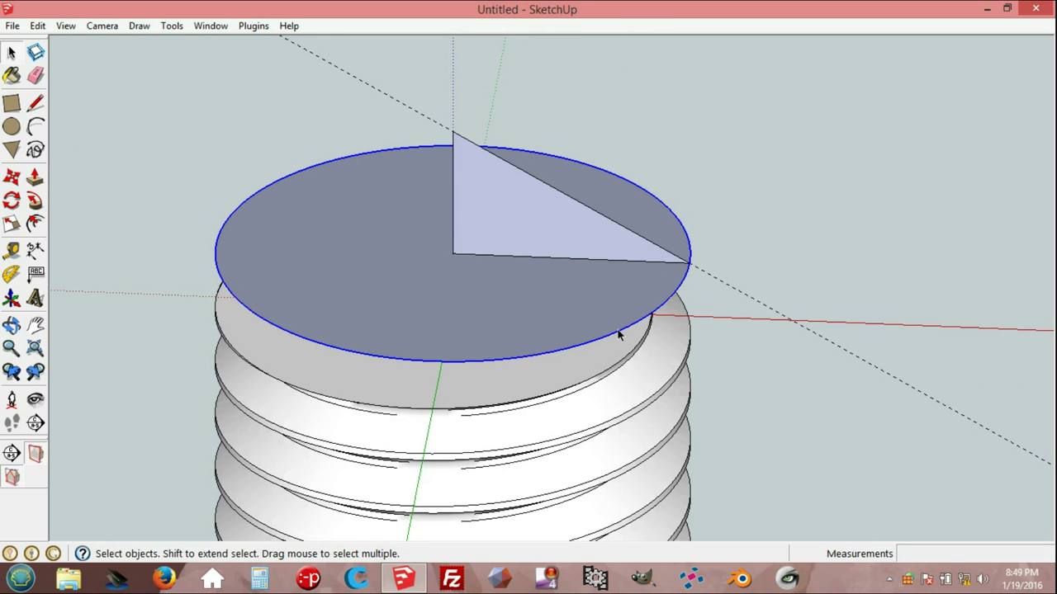
left_click(34, 203)
left_click(500, 248)
mouse_move(537, 342)
middle_mouse_down()
mouse_move(514, 202)
mouse_move(484, 189)
middle_mouse_up()
Step: Erase the vertical edge joining the cone and the screw, then select the cone
key("p")
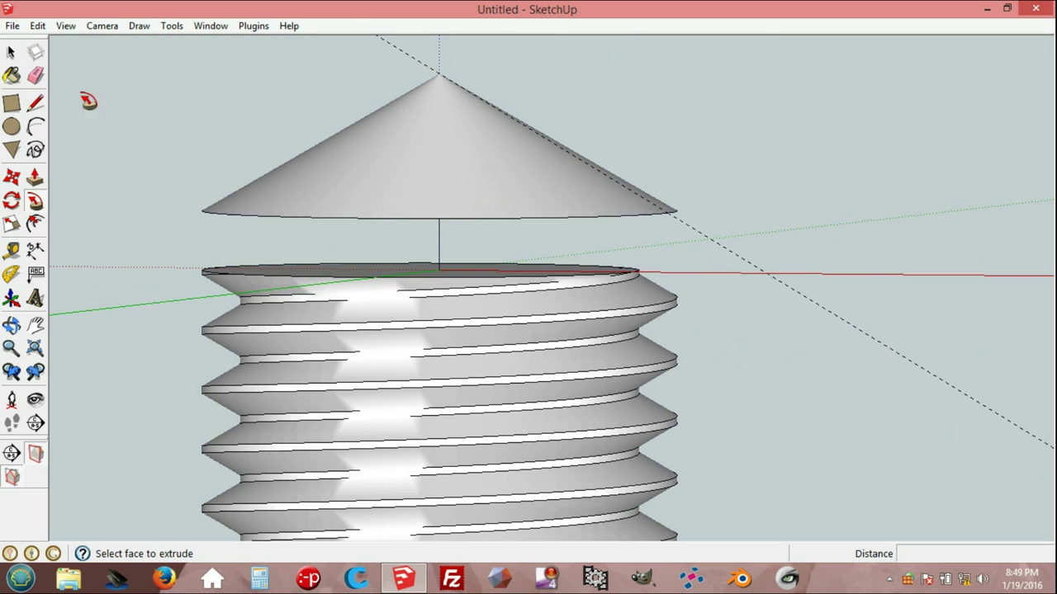
left_click(37, 76)
left_click_drag(455, 242, 380, 234)
left_click(11, 52)
middle_click_drag(123, 207, 245, 247)
left_click(421, 221)
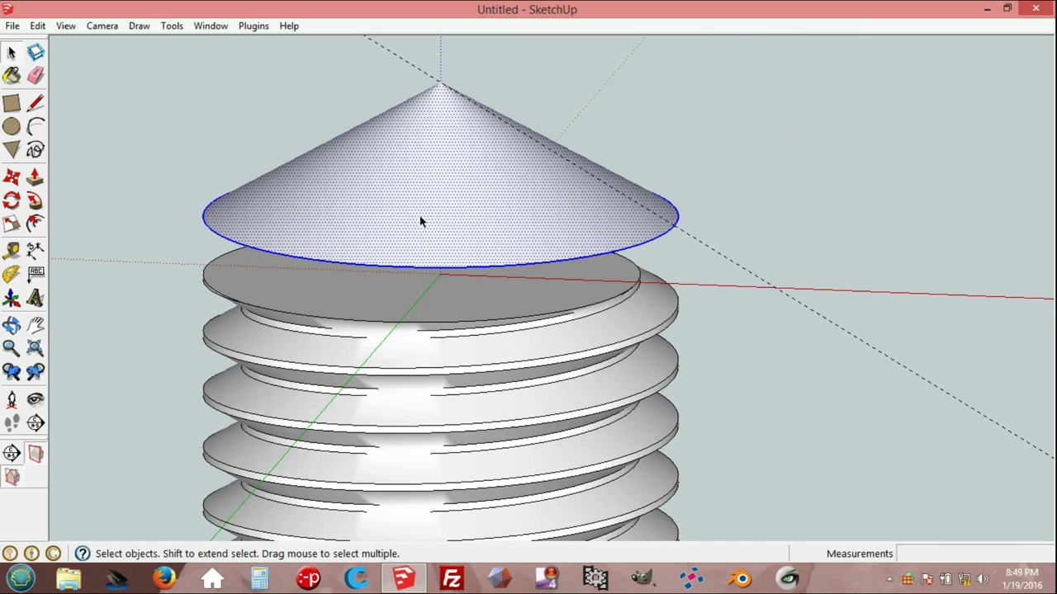
mouse_move(452, 256)
middle_mouse_down()
mouse_move(465, 148)
mouse_move(478, 193)
middle_mouse_up()
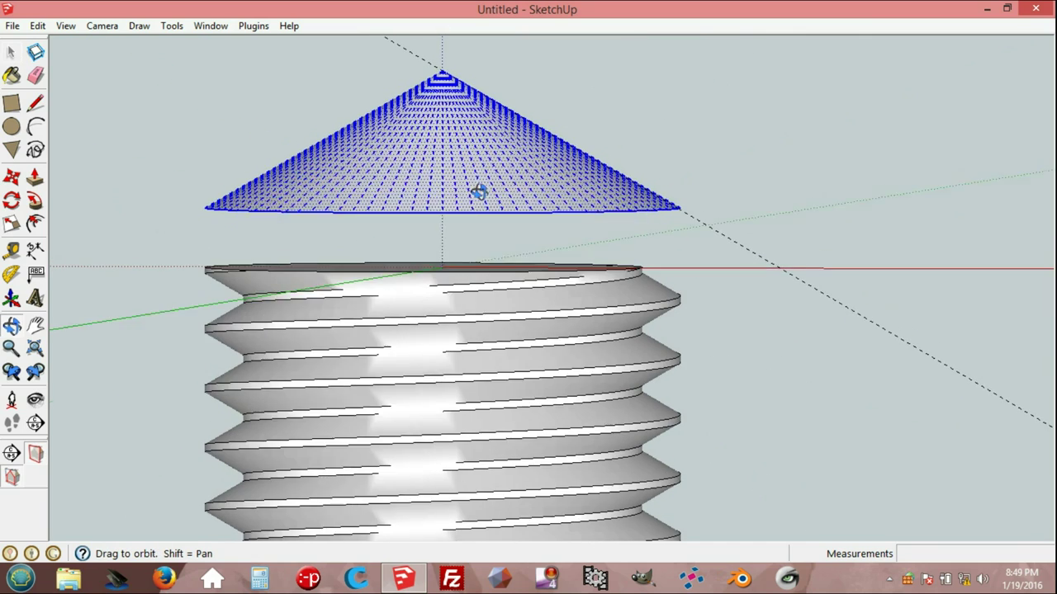
Step: Group the cone and move it 60 mm down the blue axis onto the screw top
left_click(38, 26)
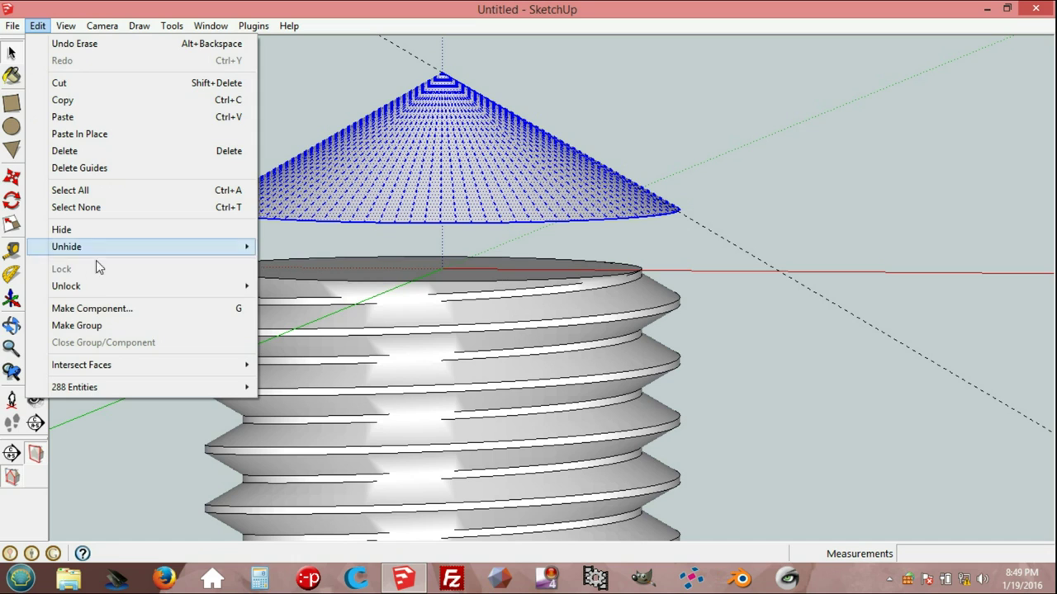
left_click(98, 326)
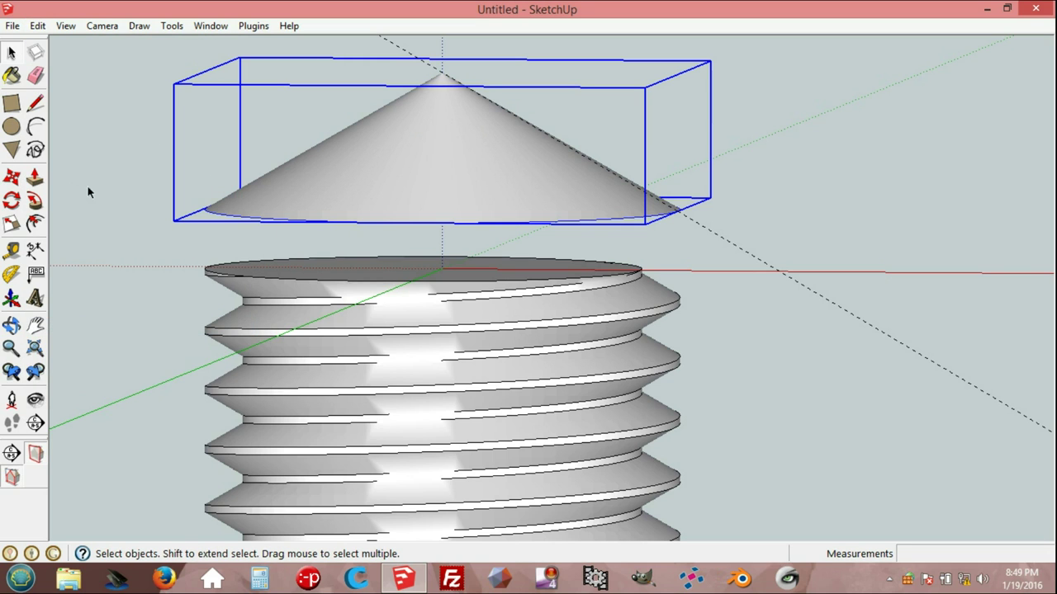
left_click(12, 177)
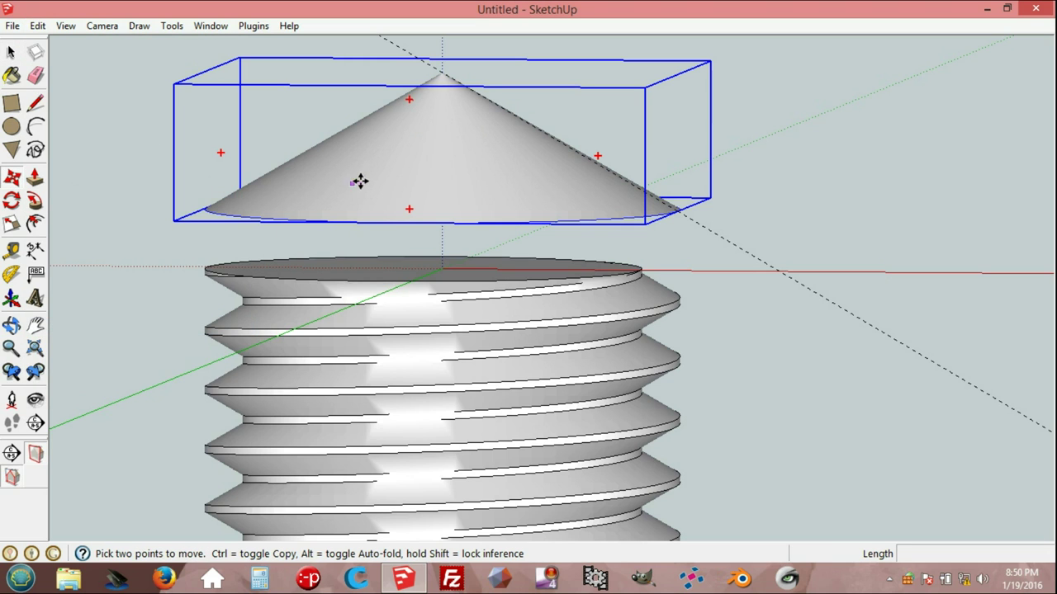
left_click(390, 172)
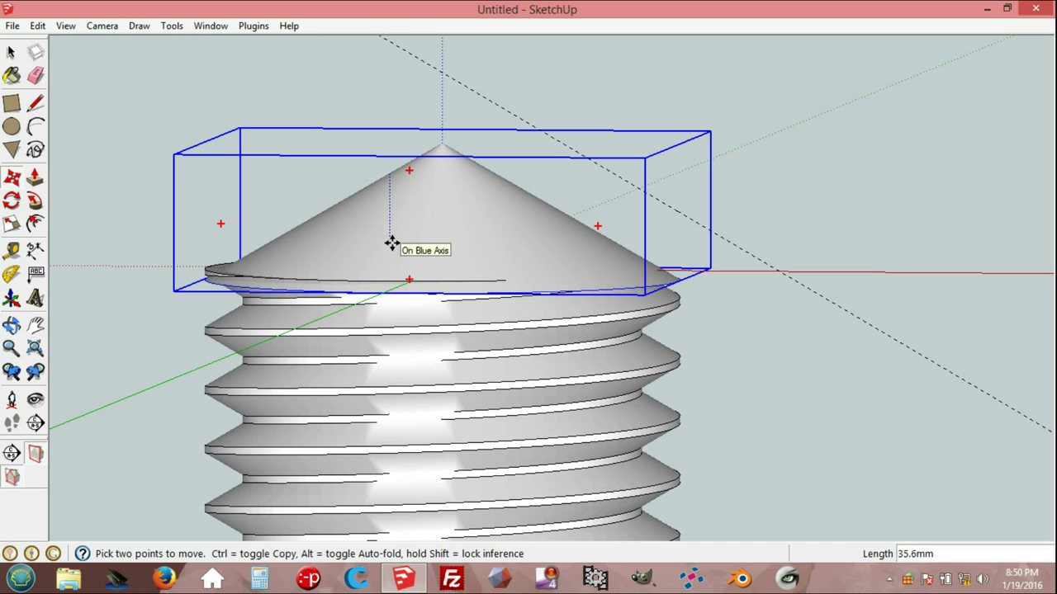
type("60")
key("Return")
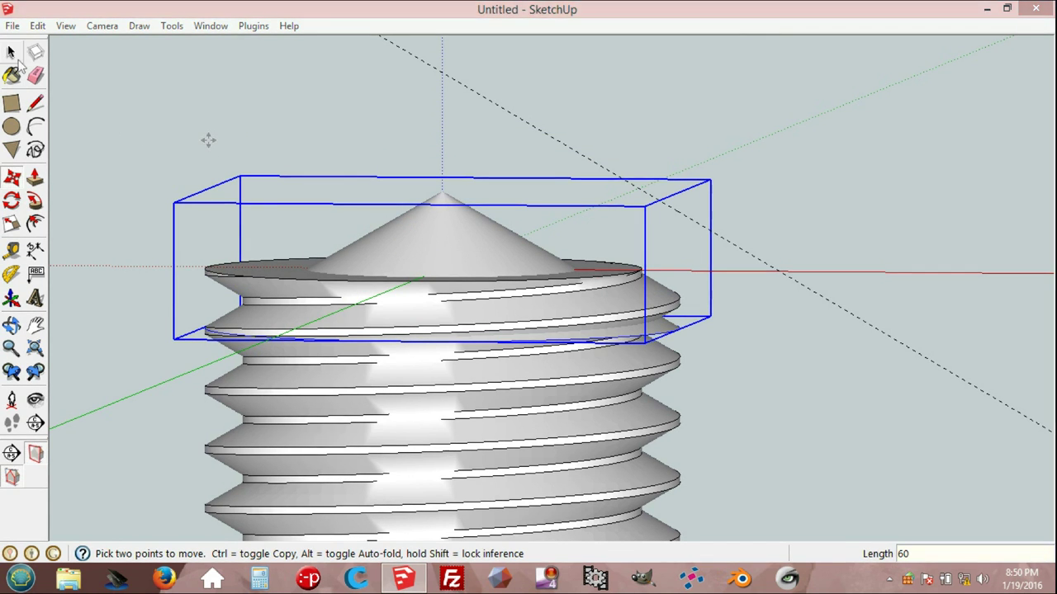
Step: Intersect the cone group with the model
left_click(11, 52)
right_click(420, 251)
mouse_move(478, 440)
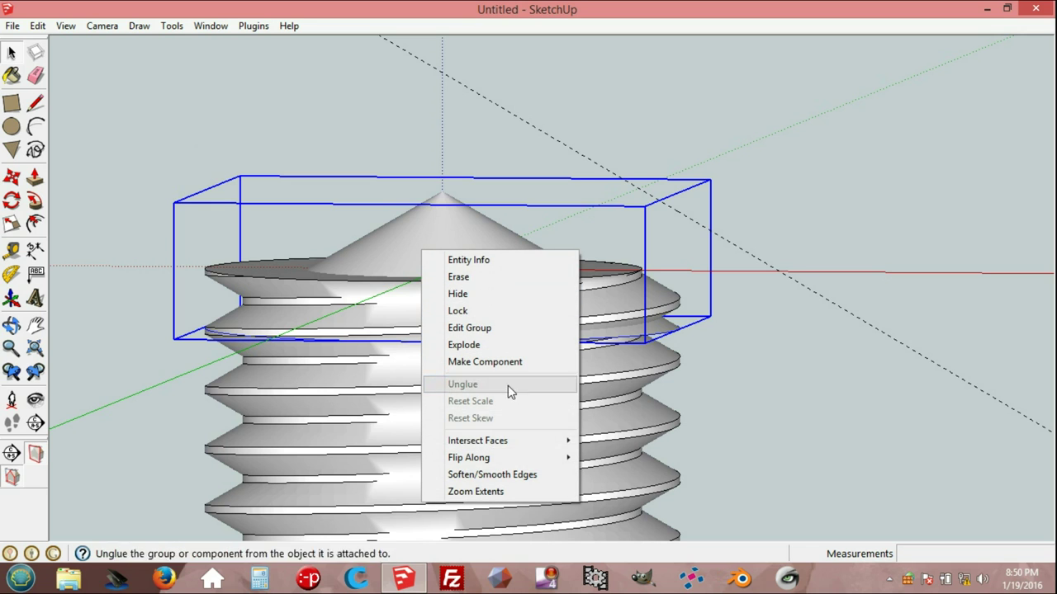
left_click(611, 441)
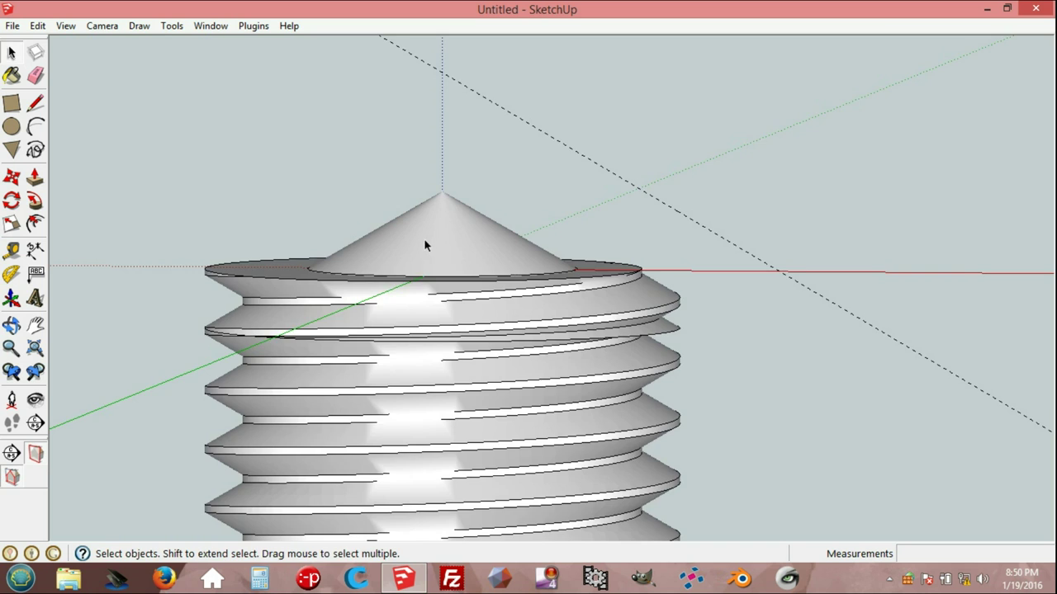
Step: Delete the screw's top ring face and the top thread face beneath the cone
middle_click_drag(424, 240, 467, 368)
scroll(370, 329, "up", 2)
left_click(268, 293)
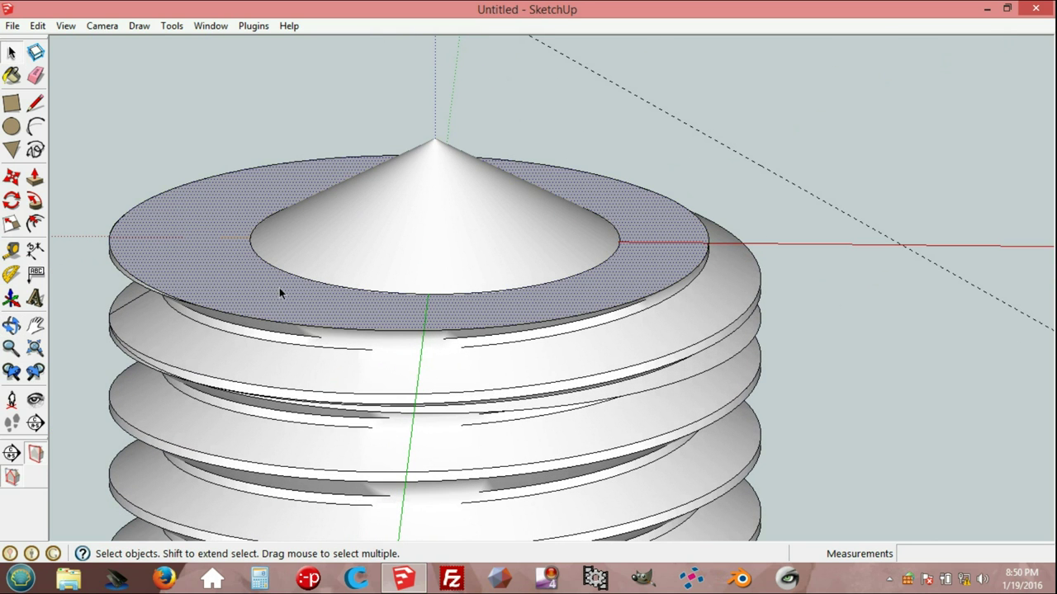
key("Delete")
middle_click_drag(333, 349, 197, 245)
left_click(165, 239)
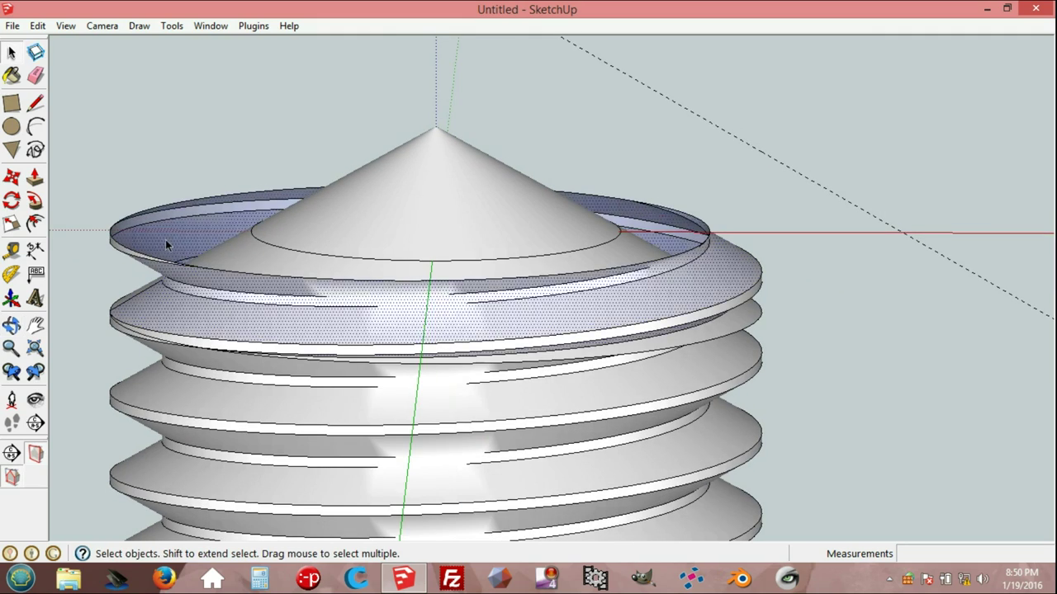
key("Delete")
Step: Explode the cone group into the screw geometry and delete the leftover ring face
left_click(153, 223)
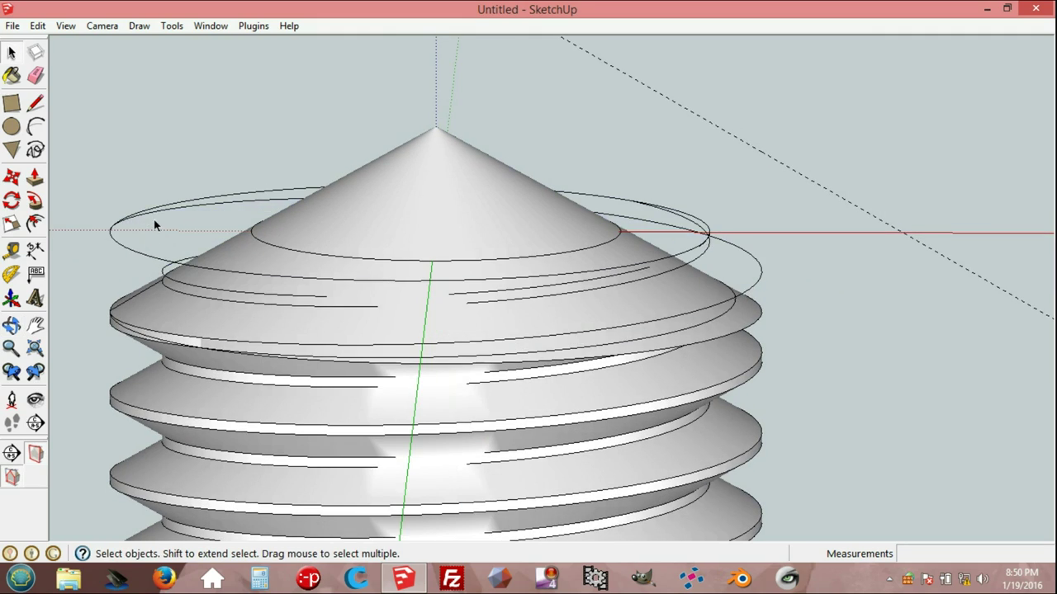
middle_click_drag(248, 247, 527, 223)
right_click(528, 222)
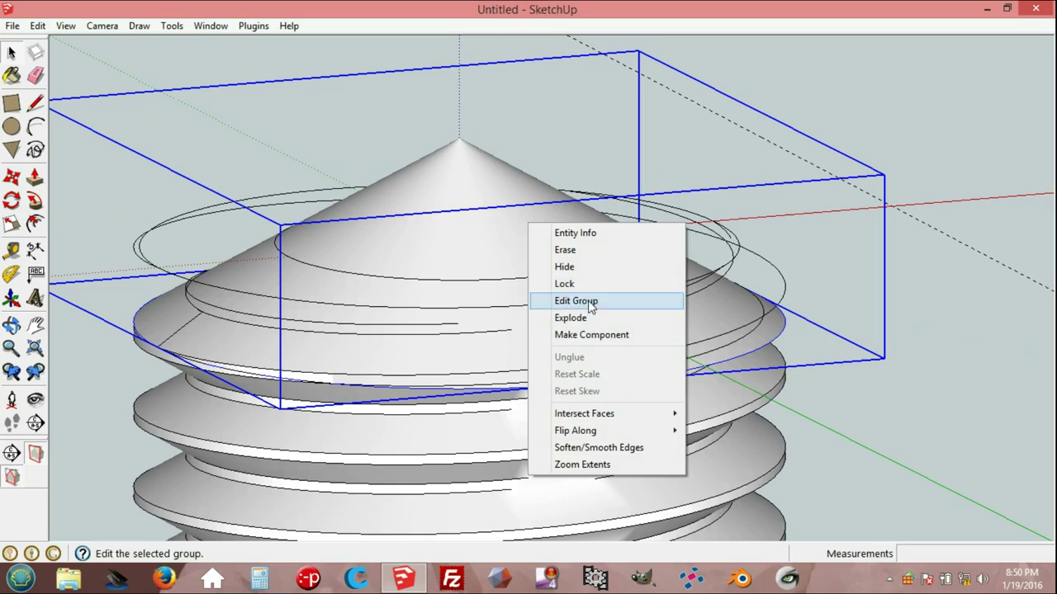
left_click(577, 318)
mouse_move(676, 368)
middle_mouse_down()
mouse_move(584, 388)
mouse_move(839, 342)
middle_mouse_up()
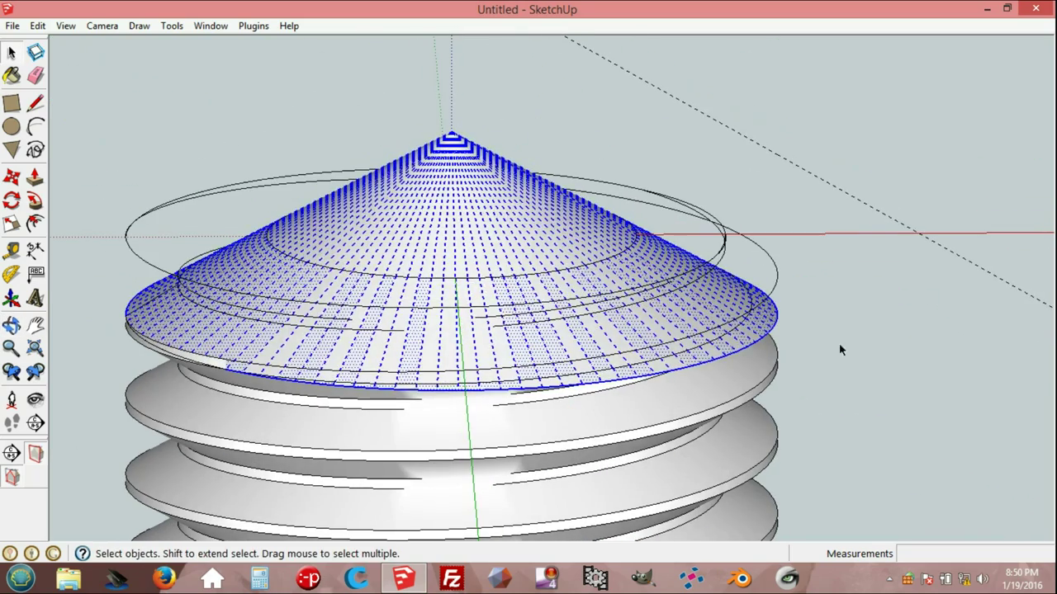
left_click(839, 342)
left_click(757, 329)
key("Delete")
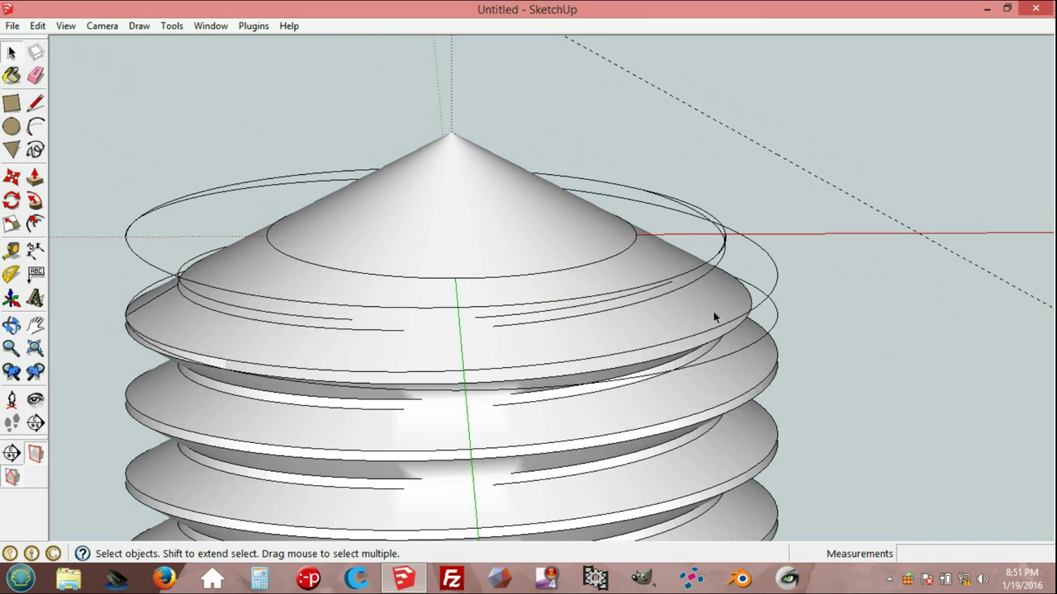
left_click(254, 26)
mouse_move(279, 66)
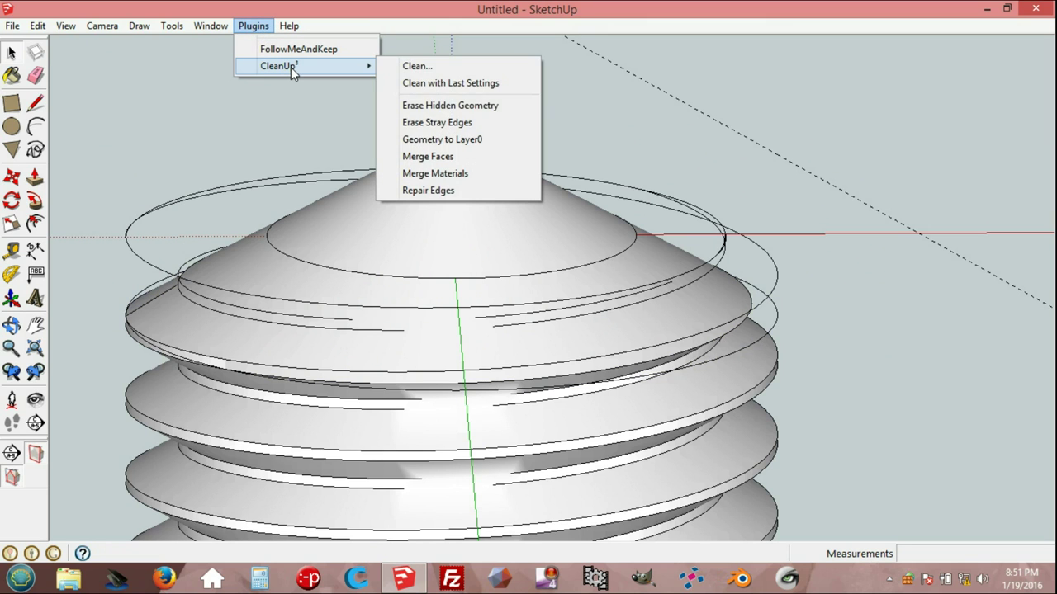
Step: Remove the stray ring edges with CleanUp's Erase Stray Edges
left_click(458, 122)
mouse_move(578, 253)
middle_mouse_down()
mouse_move(545, 296)
mouse_move(441, 189)
mouse_move(462, 239)
mouse_move(576, 313)
mouse_move(740, 282)
mouse_move(899, 297)
mouse_move(681, 348)
middle_mouse_up()
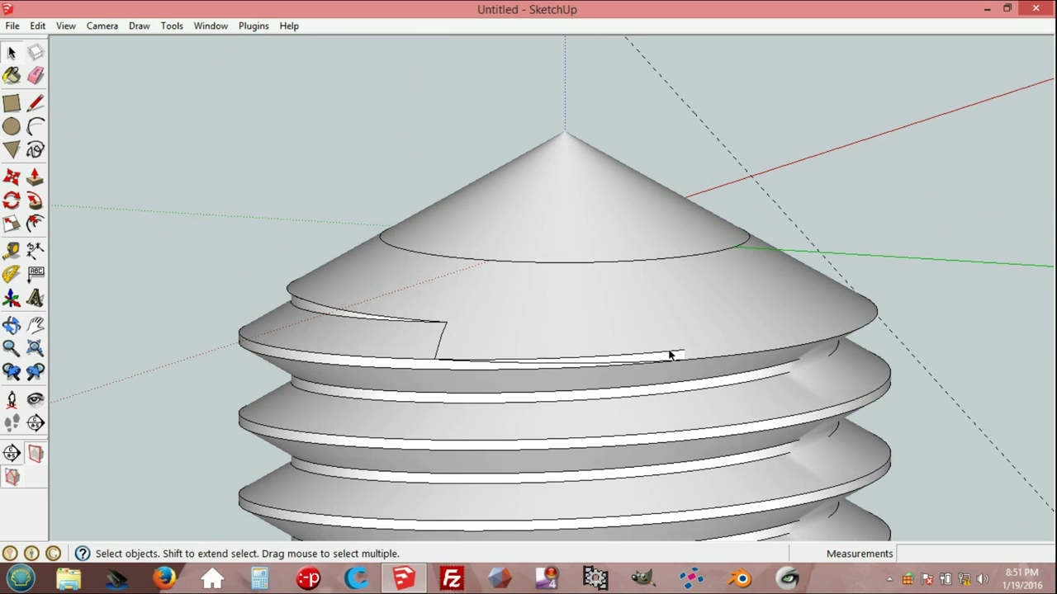
mouse_move(454, 342)
middle_mouse_down()
mouse_move(795, 415)
mouse_move(881, 294)
middle_mouse_up()
scroll(881, 295, "up", 2)
scroll(892, 301, "up", 2)
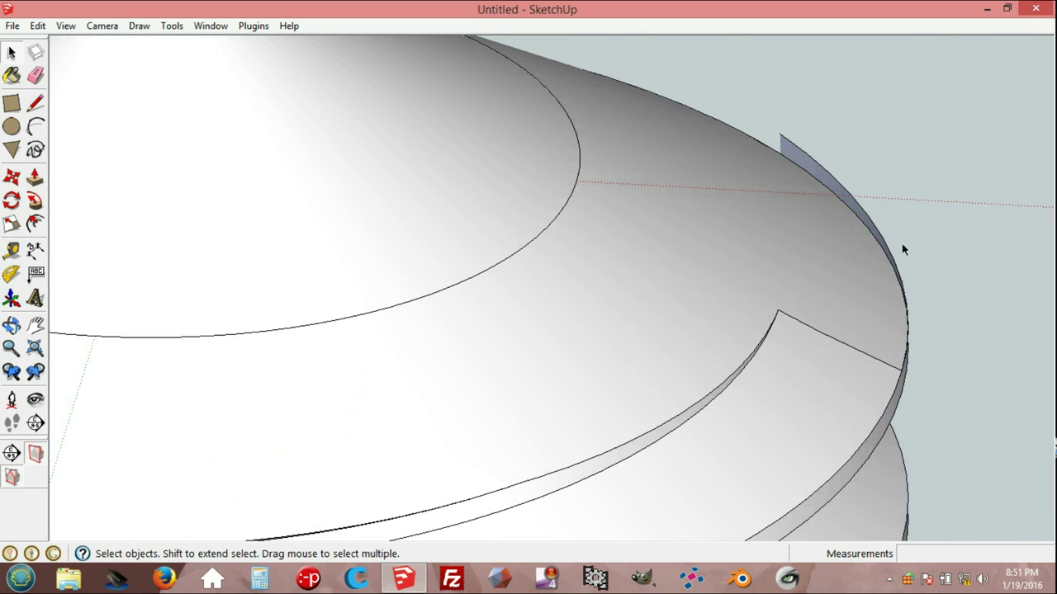
Step: Erase the leftover sliver face along the top ring with the Eraser
key("e")
left_click_drag(798, 142, 890, 236)
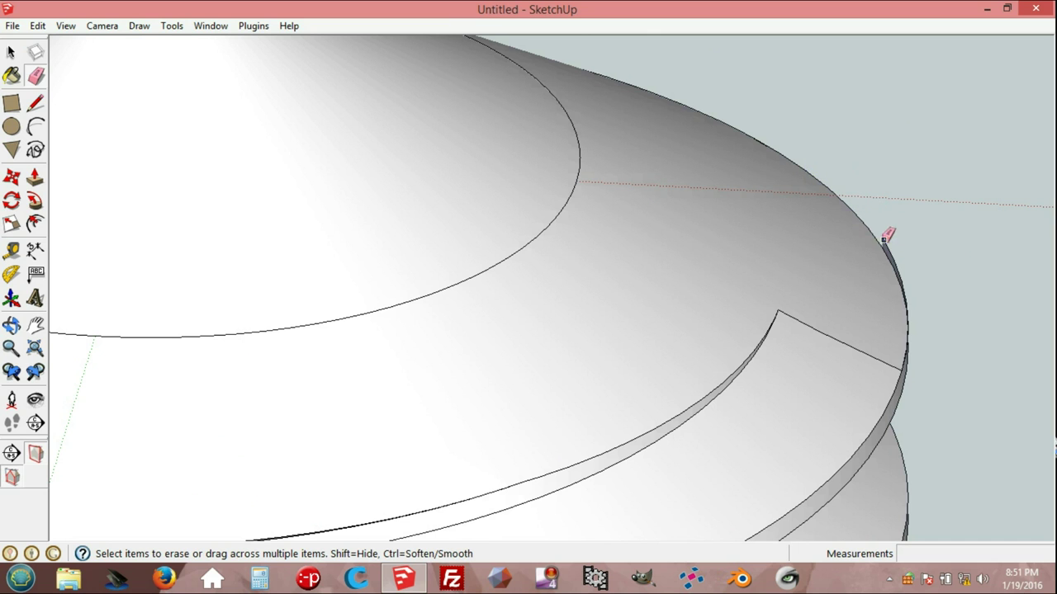
scroll(908, 248, "up", 1)
scroll(904, 264, "up", 2)
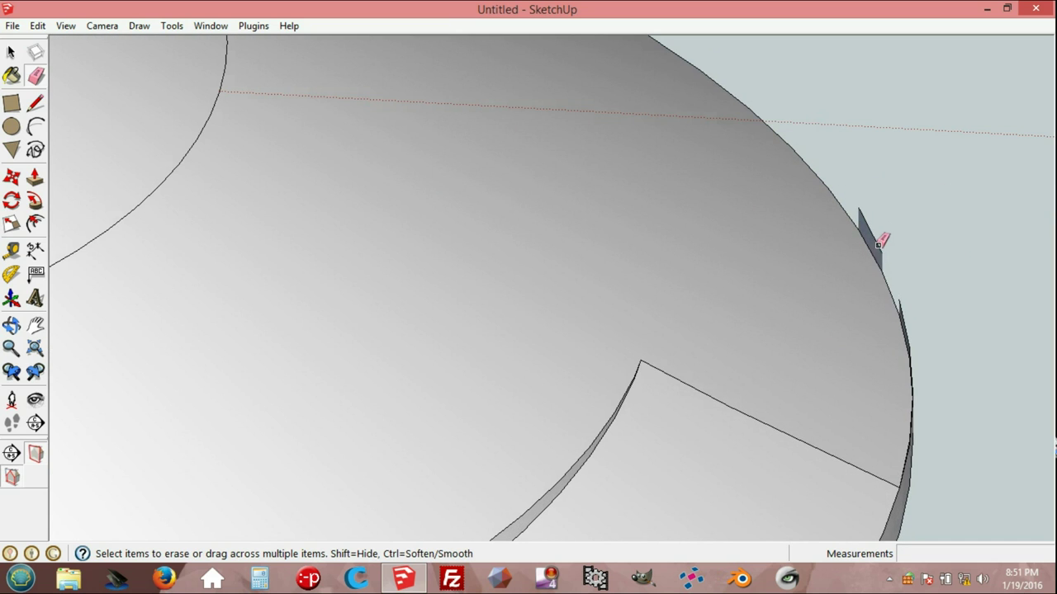
left_click_drag(882, 237, 909, 291)
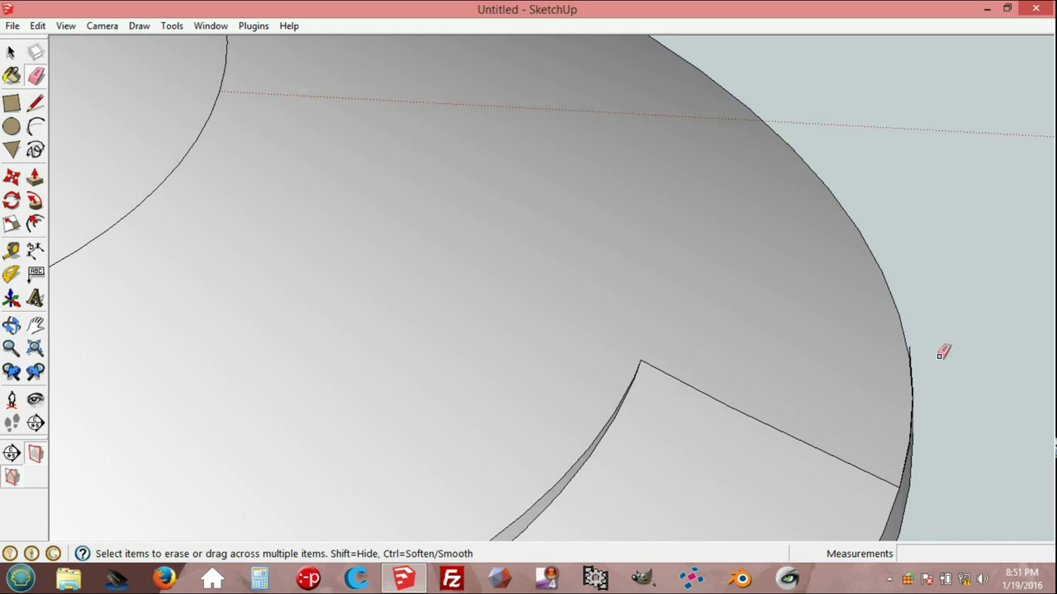
middle_click_drag(943, 352, 1002, 319)
scroll(999, 300, "down", 4)
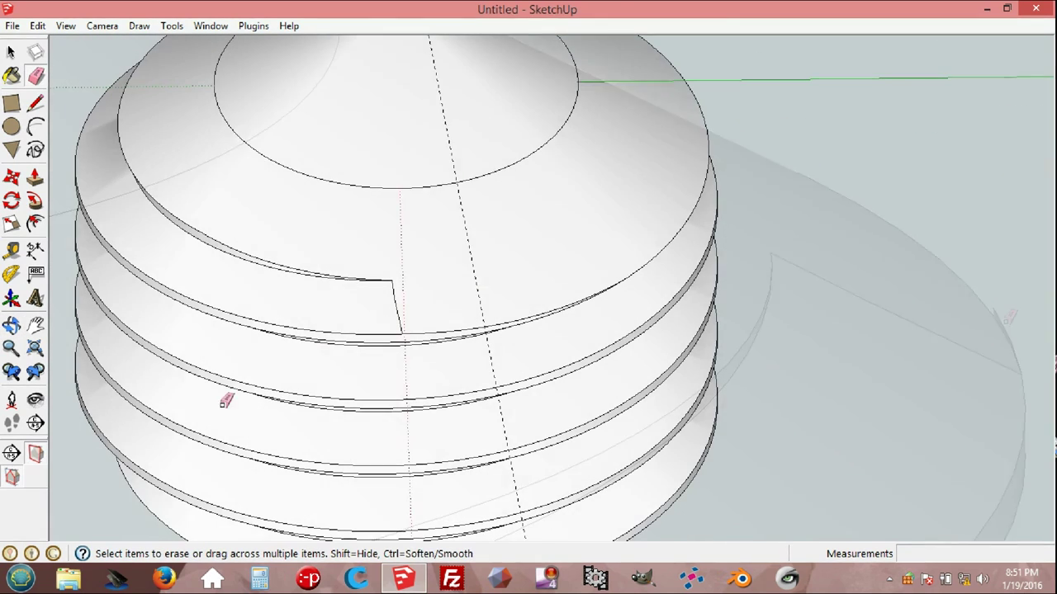
Step: Erase the inner circle edge on the cone's top so it merges with the threads
left_click(36, 328)
left_click_drag(408, 241, 432, 339)
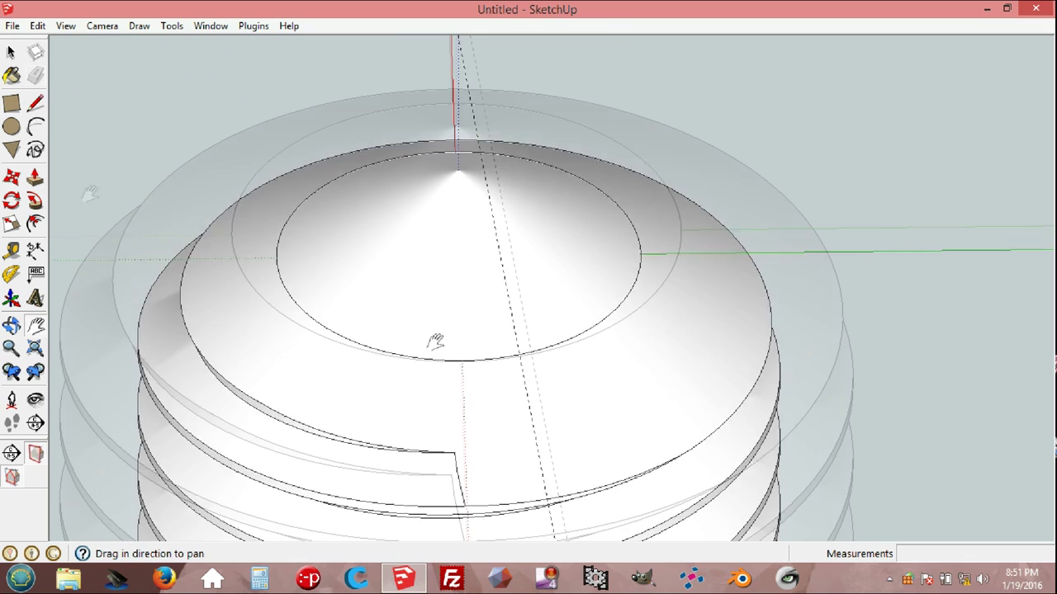
scroll(432, 339, "up", 2)
left_click(35, 75)
mouse_move(277, 308)
left_mouse_down()
mouse_move(339, 336)
mouse_move(319, 323)
left_mouse_up()
left_click_drag(261, 296, 239, 251)
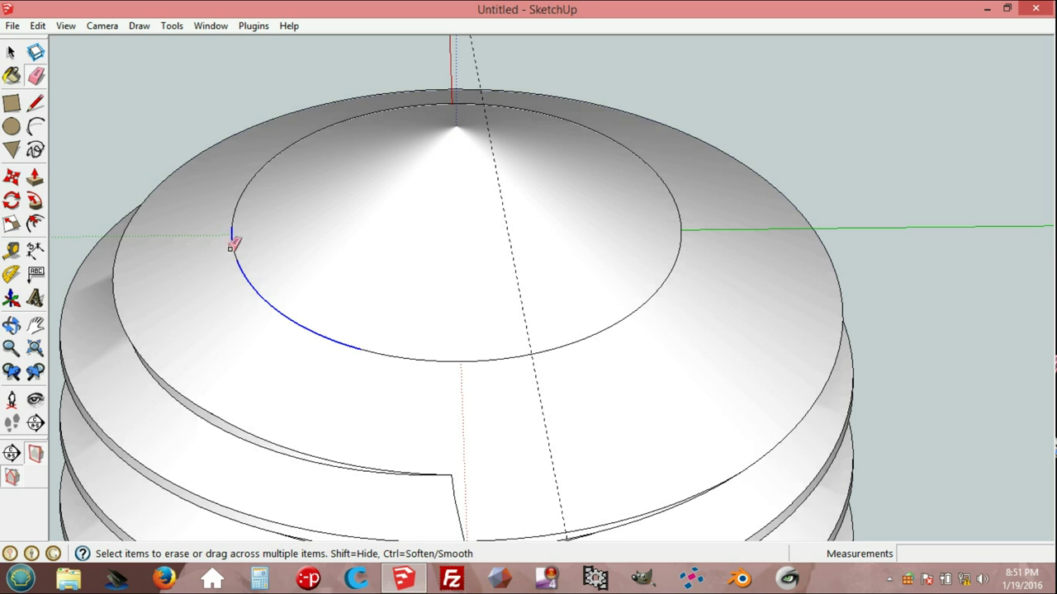
left_click_drag(230, 241, 288, 202)
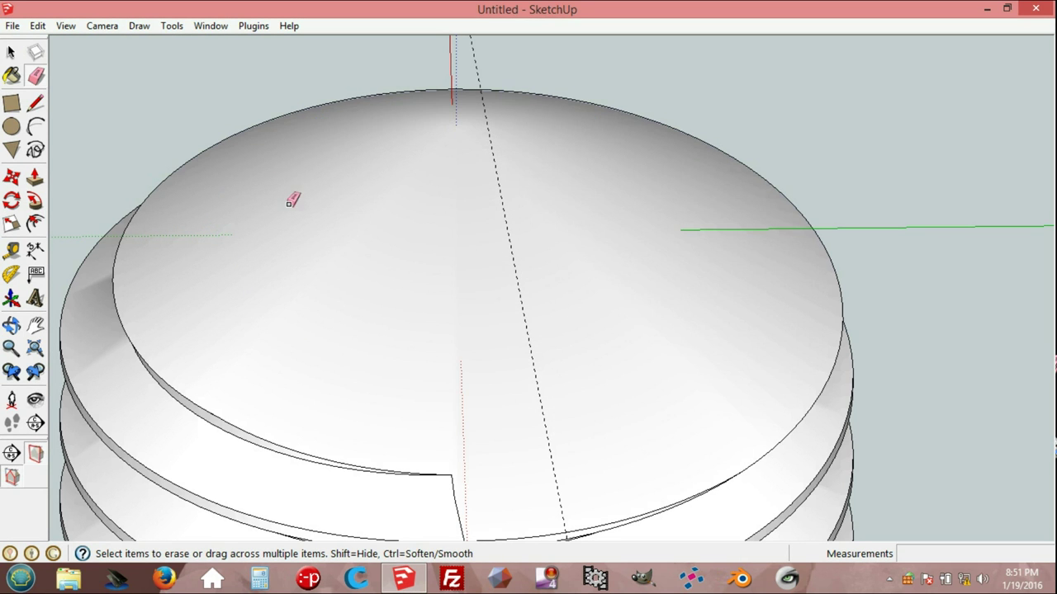
middle_click_drag(388, 370, 225, 155)
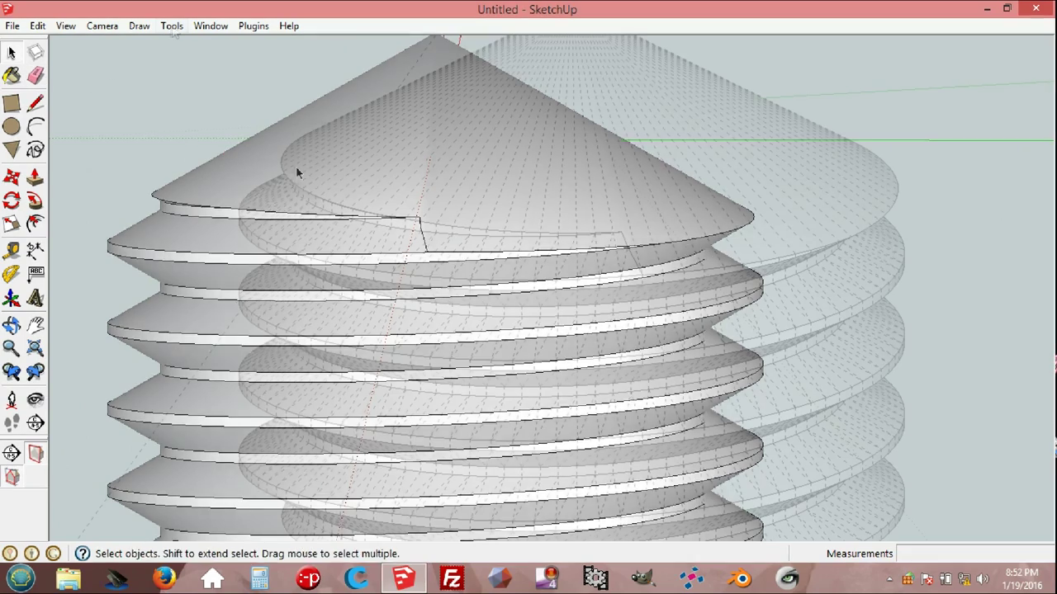
left_click(172, 25)
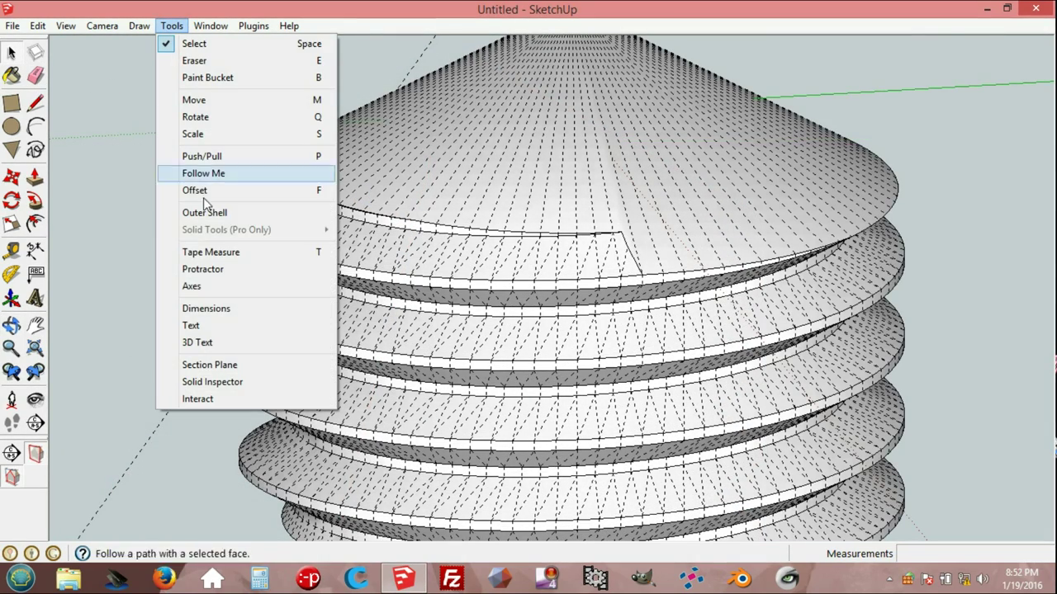
Step: Run the Solid Inspector and draw a line across the flagged sliver gap
left_click(241, 381)
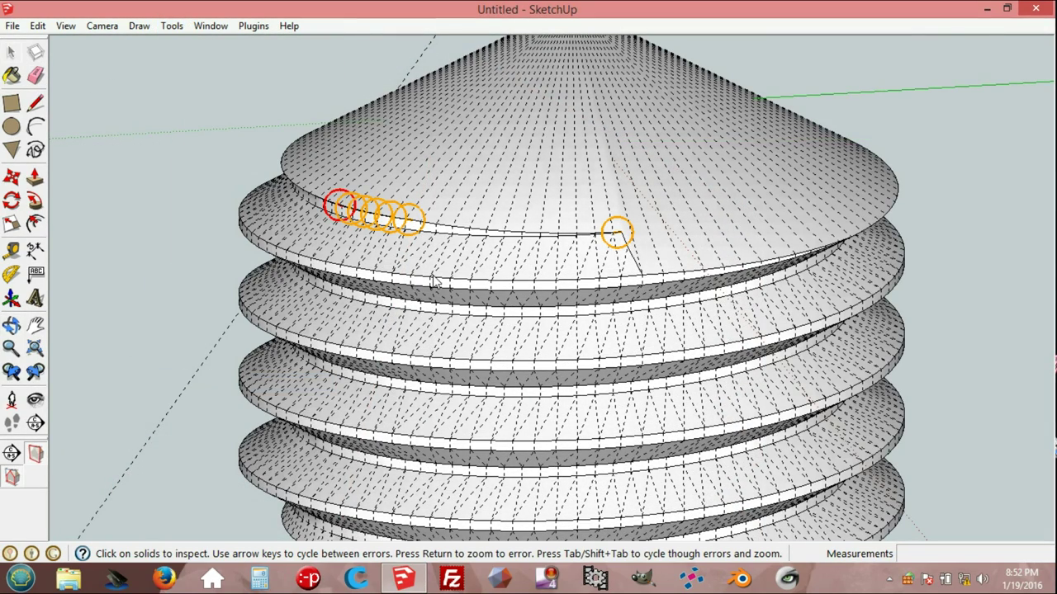
scroll(634, 251, "up", 2)
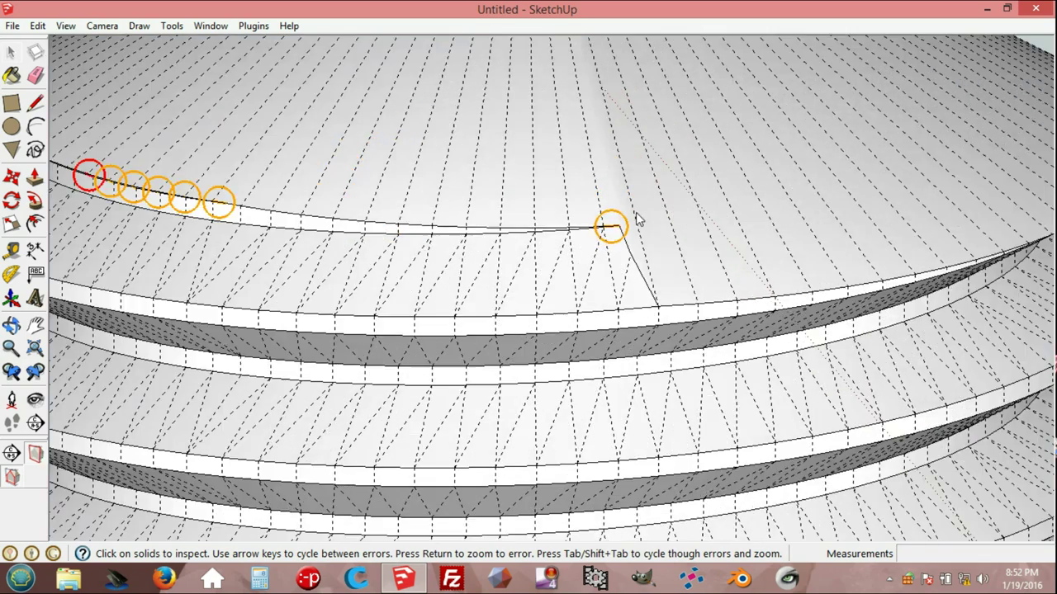
scroll(632, 229, "up", 2)
scroll(602, 224, "up", 2)
scroll(602, 240, "up", 2)
scroll(569, 263, "up", 2)
left_click(550, 251)
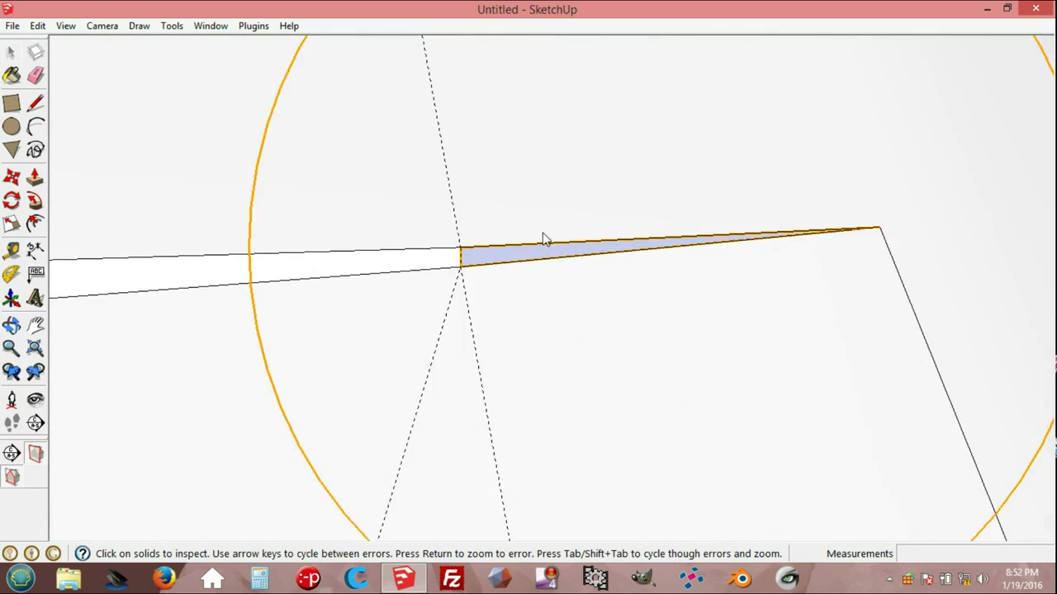
scroll(545, 243, "up", 2)
left_click(35, 103)
scroll(438, 273, "up", 1)
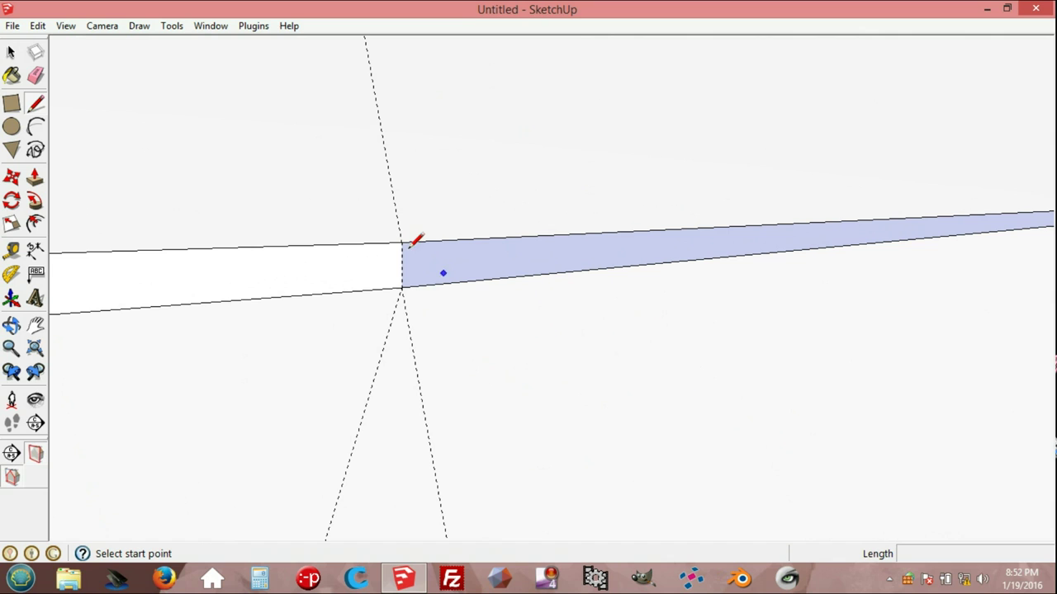
left_click(401, 243)
left_click(402, 287)
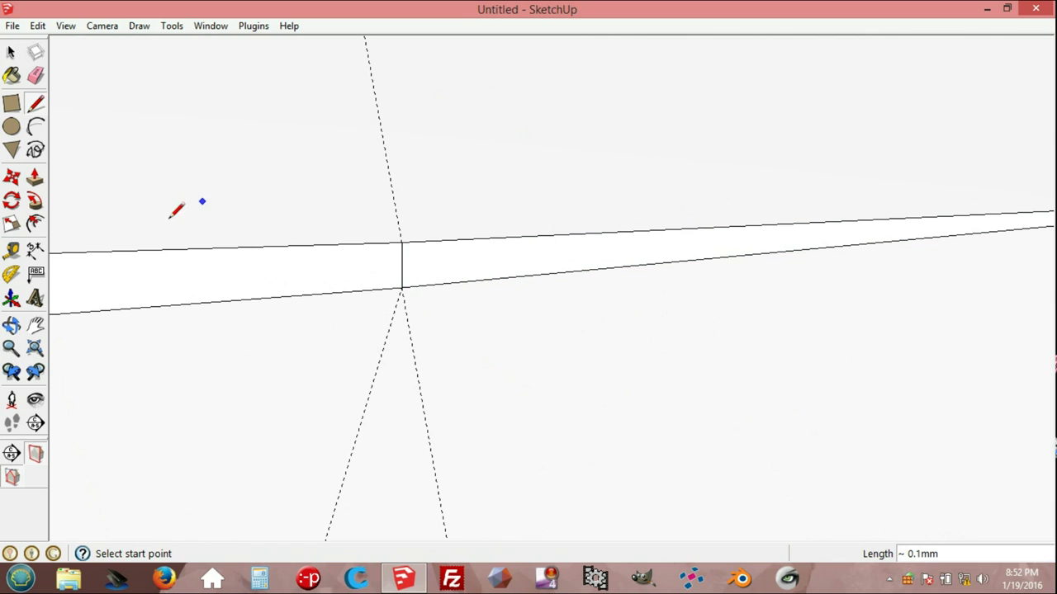
scroll(217, 132, "down", 2)
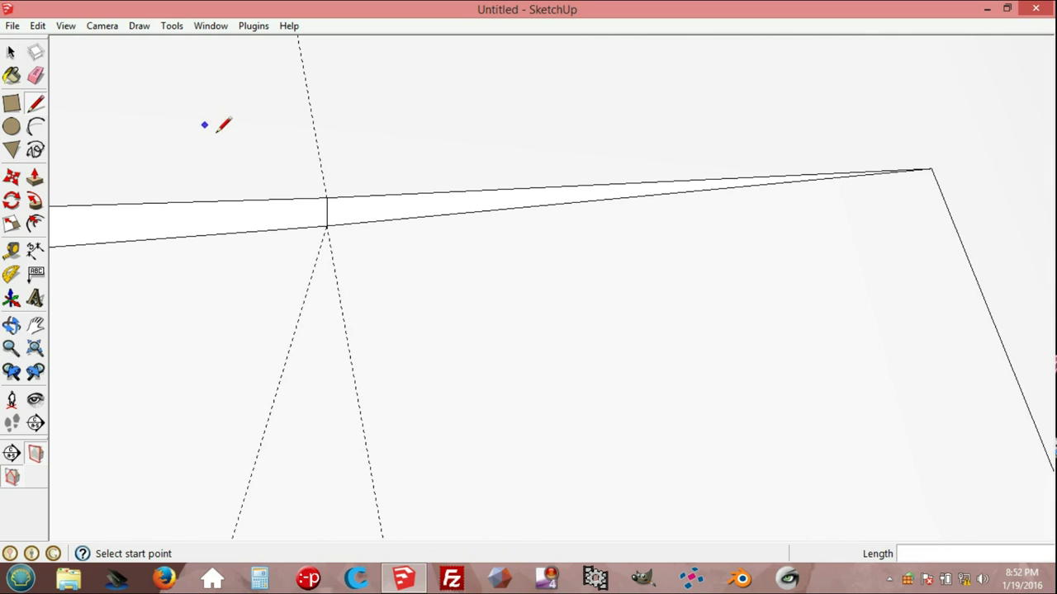
Step: Retrace the gap's edge at the flagged error and delete the stray triangular face
left_click(36, 355)
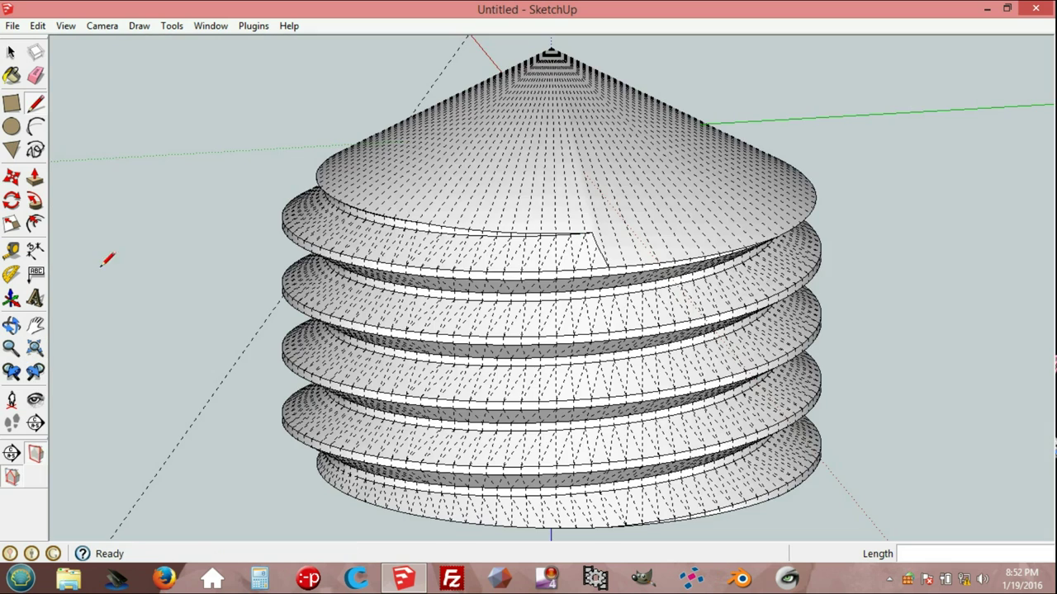
left_click(195, 165)
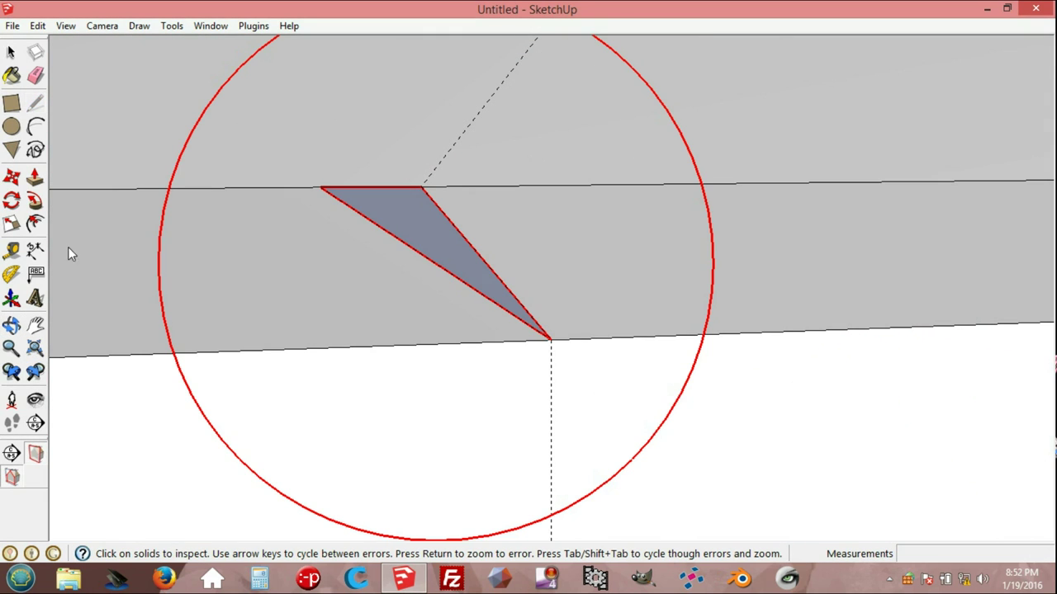
left_click(36, 101)
left_click(328, 189)
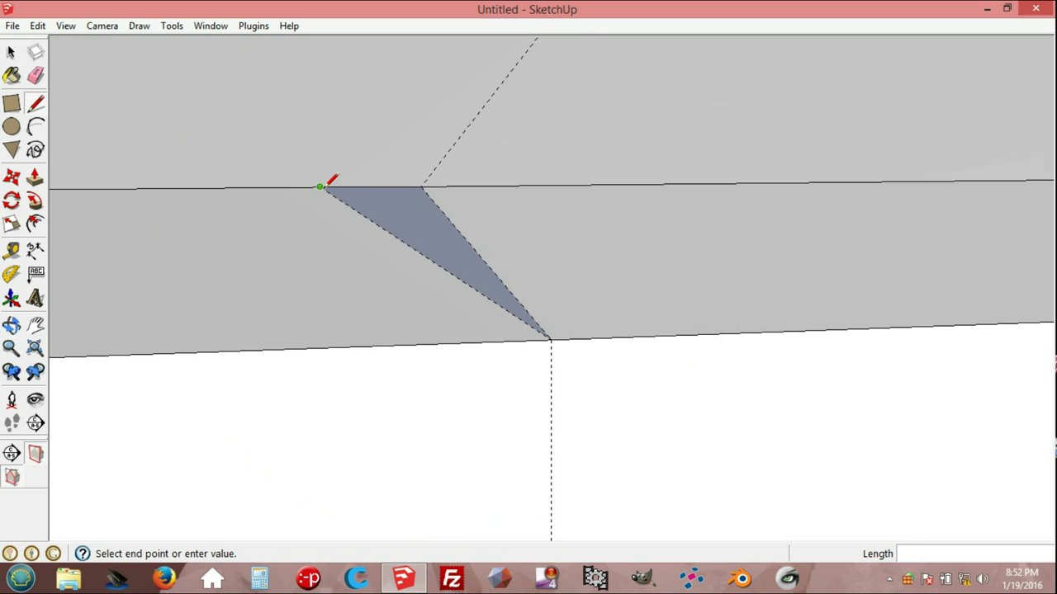
left_click(551, 338)
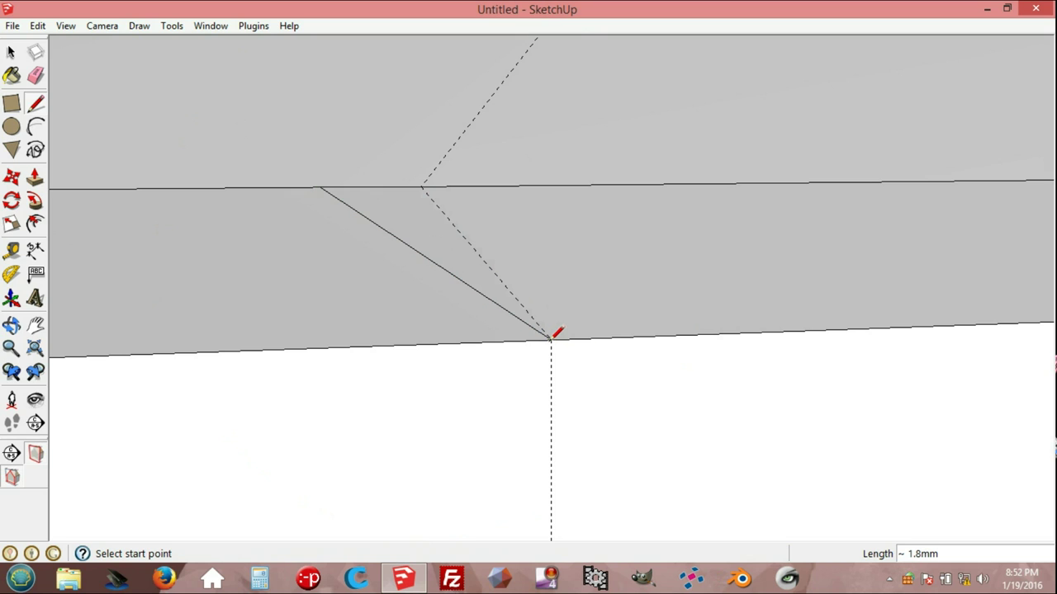
left_click(11, 53)
left_click(393, 224)
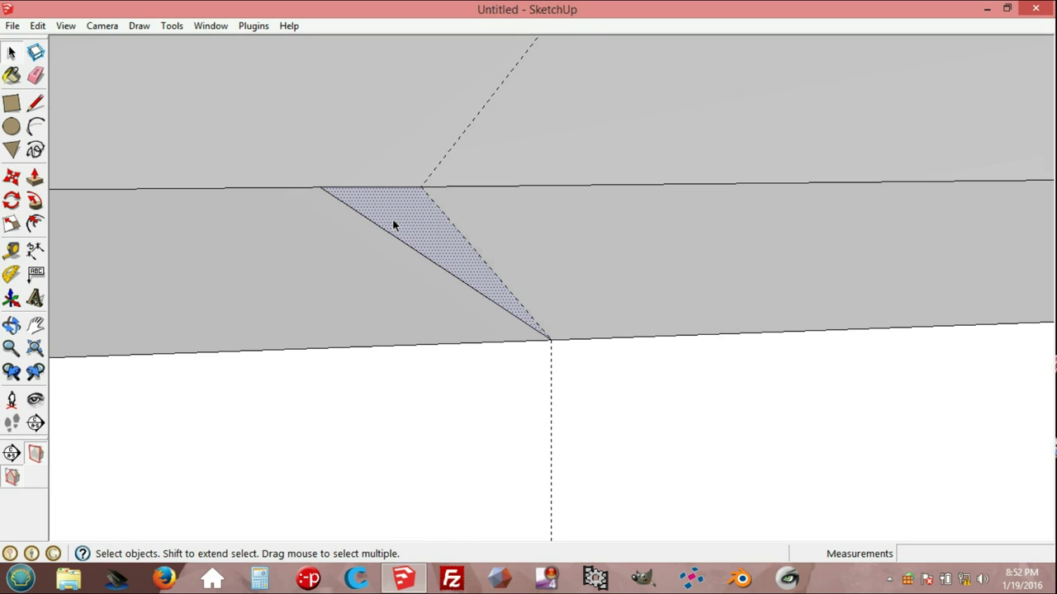
key("Delete")
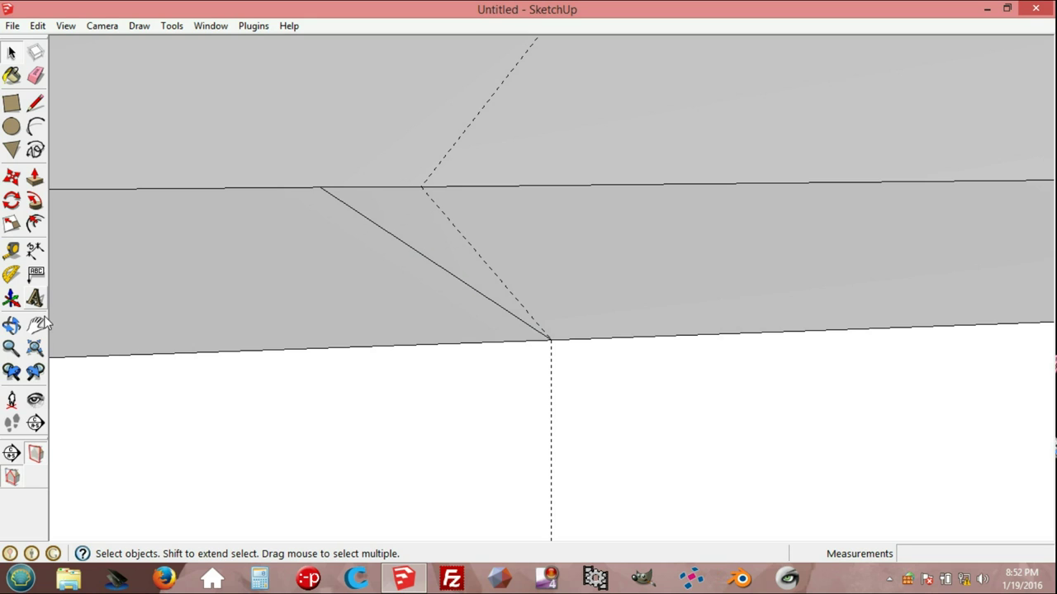
left_click(35, 349)
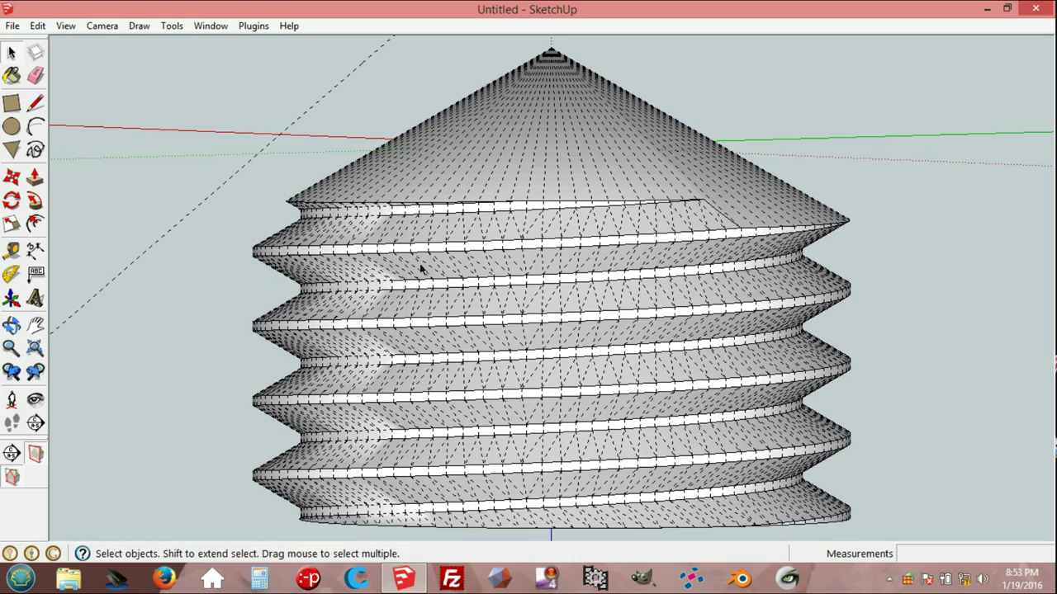
Step: Run the Solid Inspector again and zoom in on the flagged notch in the thread
scroll(419, 264, "up", 3)
middle_click_drag(435, 330, 391, 255)
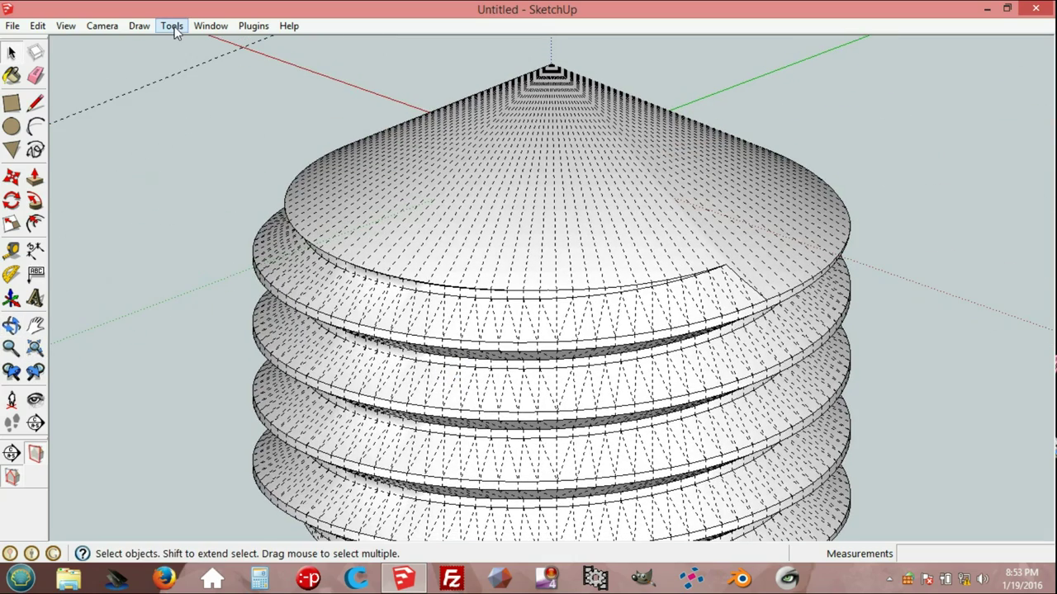
left_click(172, 26)
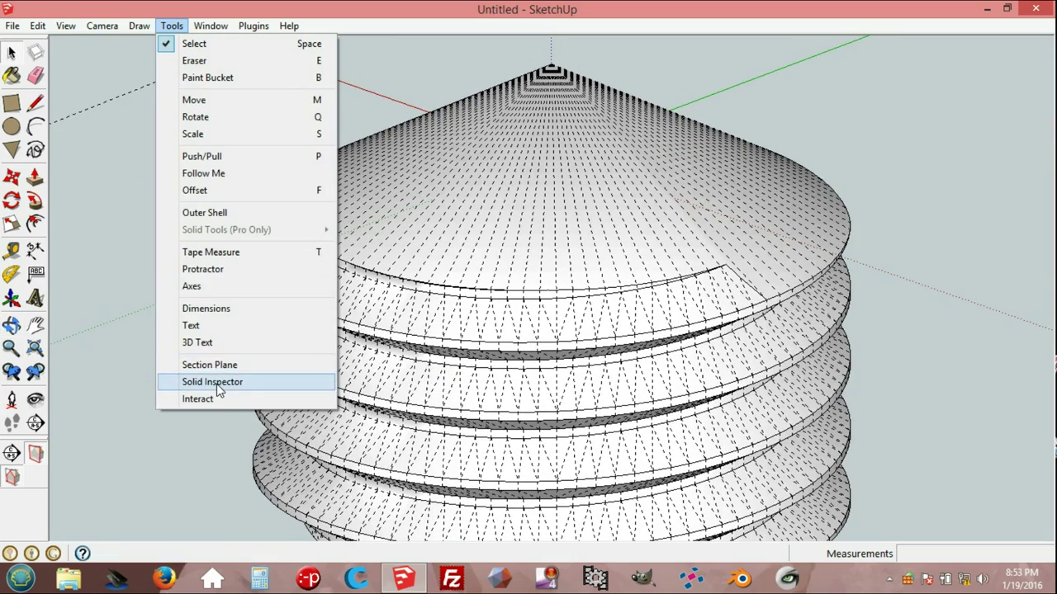
left_click(218, 391)
scroll(471, 287, "up", 2)
scroll(475, 294, "up", 2)
scroll(450, 304, "up", 2)
scroll(458, 318, "up", 3)
scroll(471, 330, "up", 3)
mouse_move(915, 288)
middle_mouse_down("shift")
mouse_move(708, 316)
mouse_move(658, 293)
middle_mouse_up("shift")
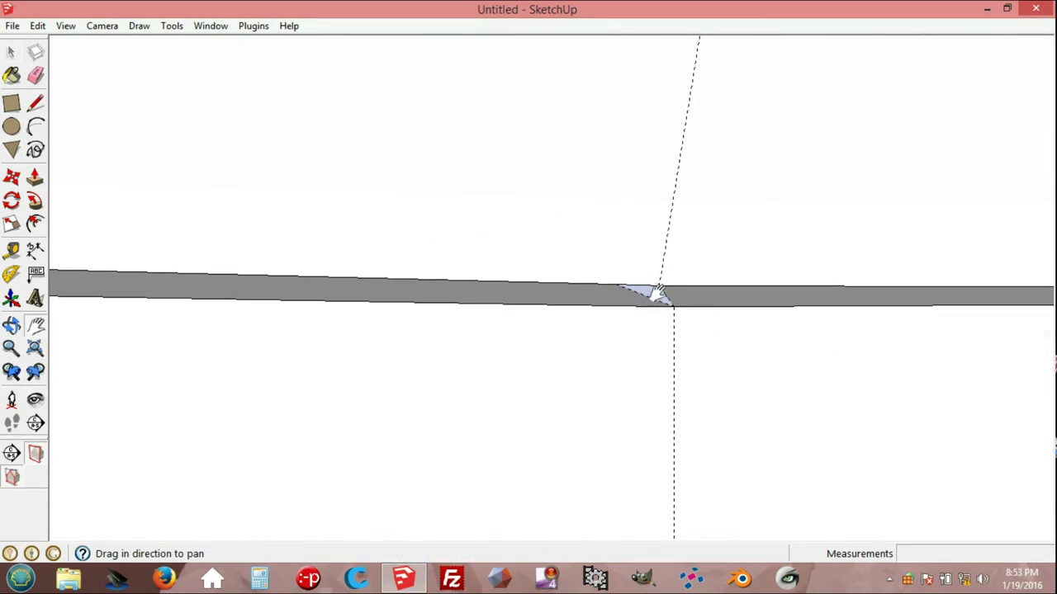
scroll(655, 283, "up", 1)
scroll(651, 272, "up", 1)
Step: Draw an edge closing the notch and delete the stray triangular face
left_click(37, 102)
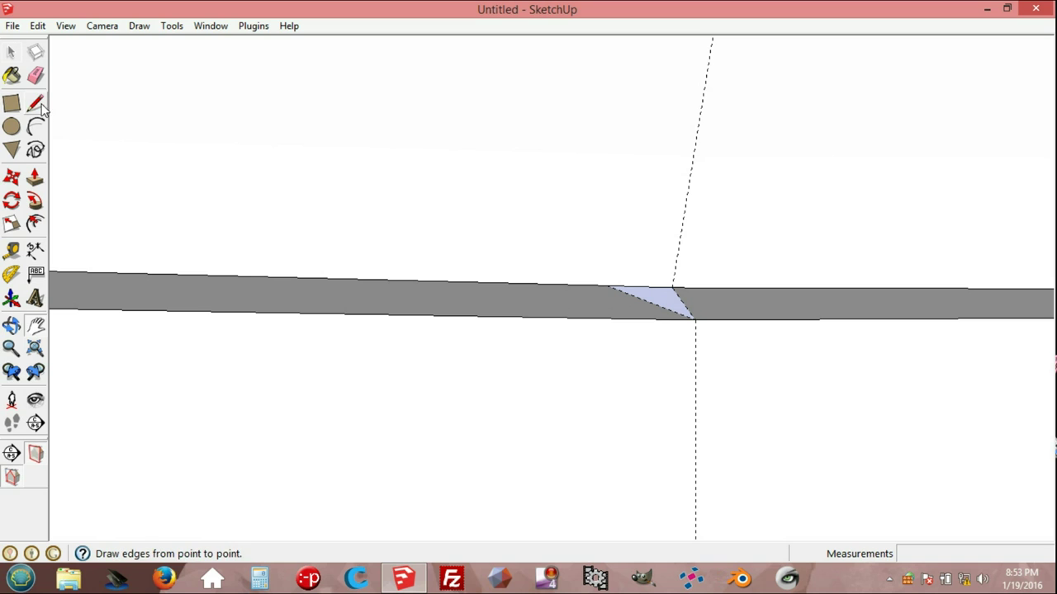
left_click(607, 286)
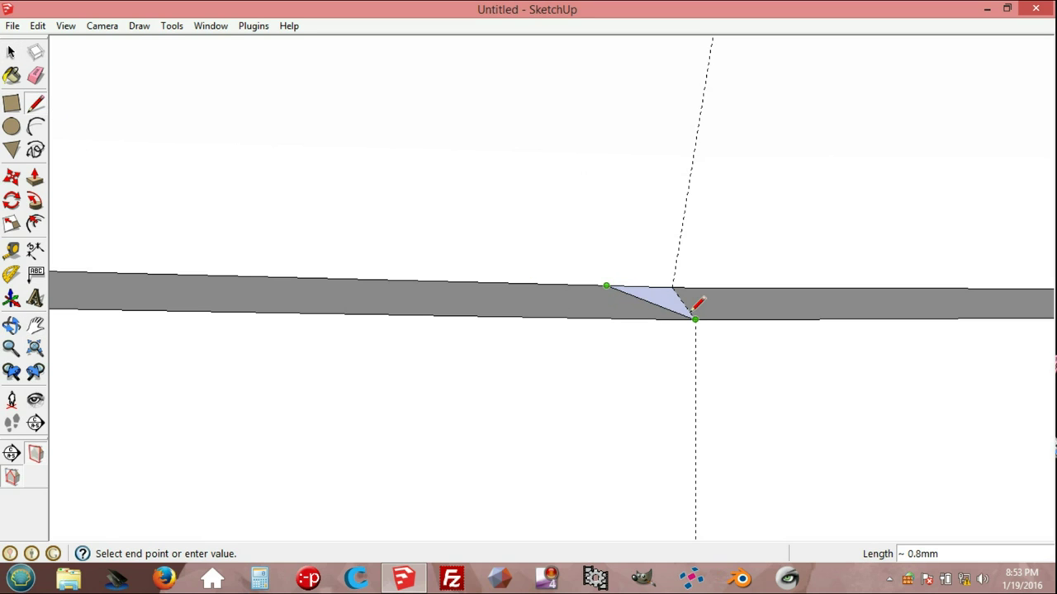
left_click(695, 318)
key("space")
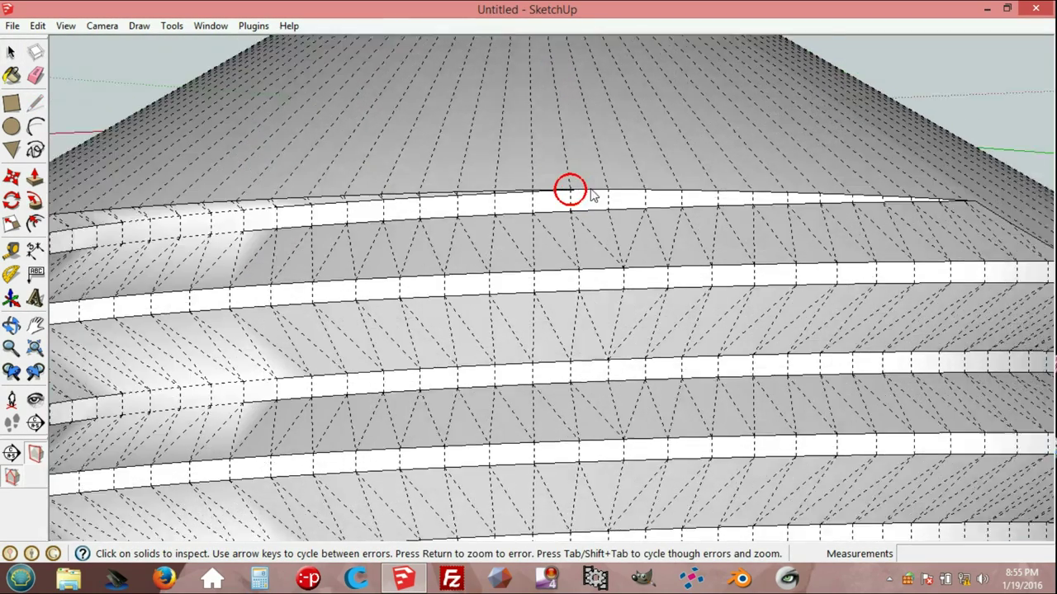
scroll(540, 199, "up", 3)
scroll(540, 197, "up", 3)
scroll(527, 198, "up", 3)
scroll(512, 206, "up", 2)
scroll(533, 215, "up", 2)
scroll(541, 216, "up", 3)
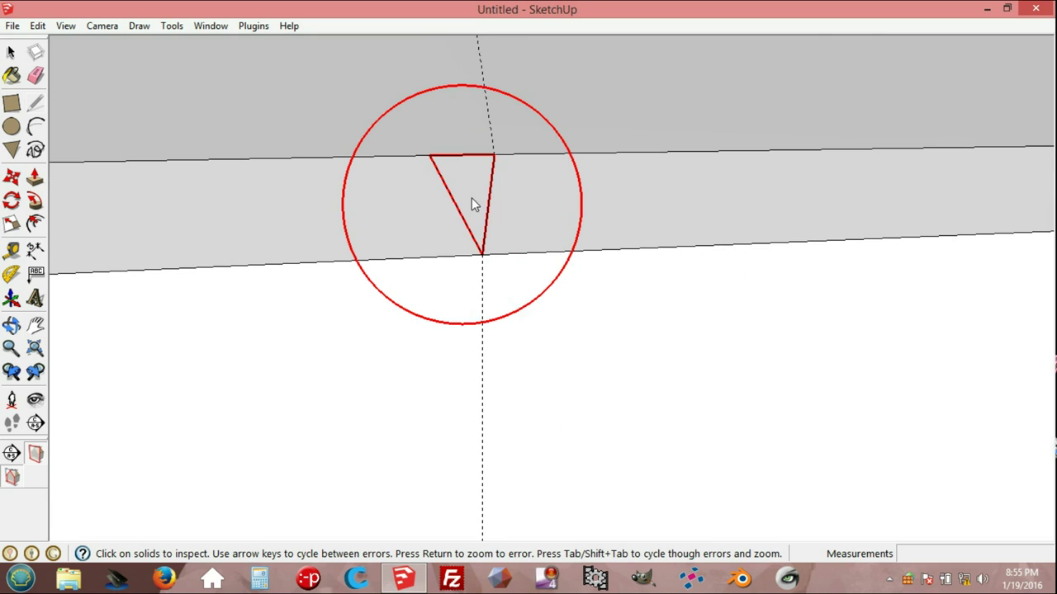
key("space")
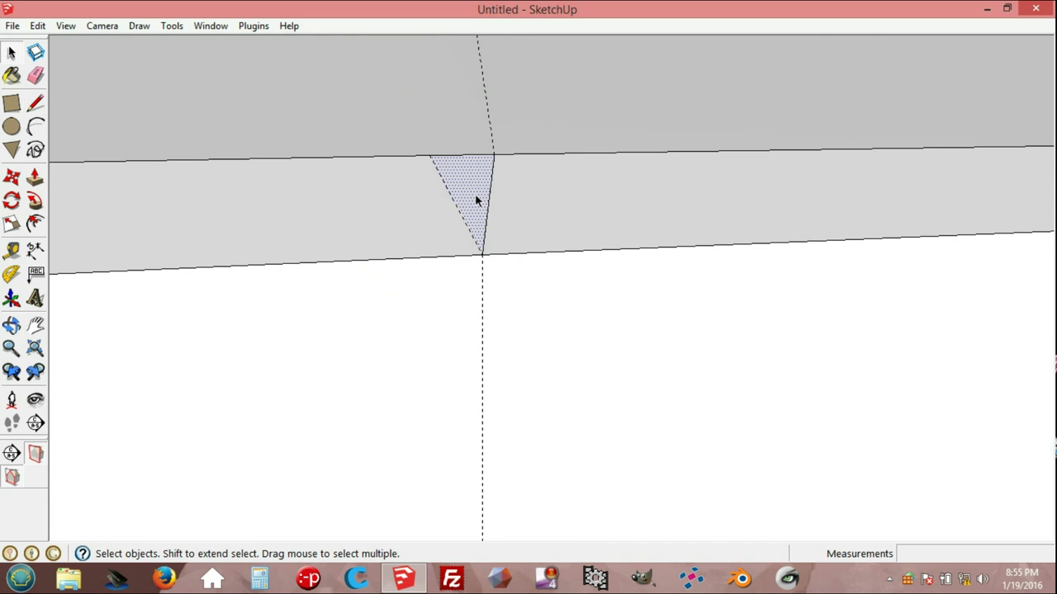
key("Delete")
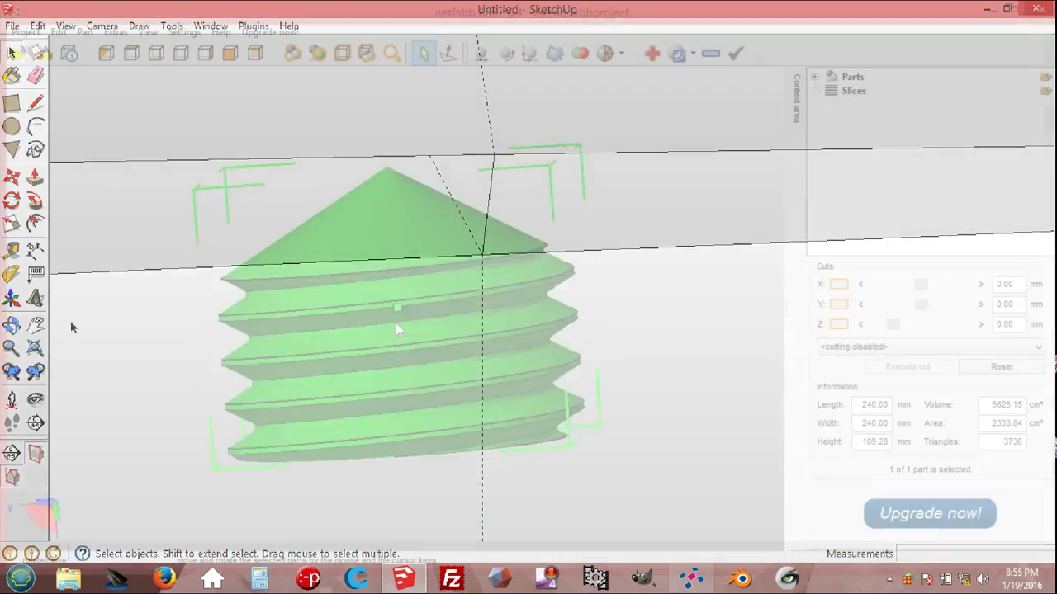
mouse_move(395, 322)
right_mouse_down()
mouse_move(419, 327)
mouse_move(425, 341)
mouse_move(412, 331)
mouse_move(425, 317)
mouse_move(463, 323)
mouse_move(440, 312)
mouse_move(556, 349)
mouse_move(547, 341)
right_mouse_up()
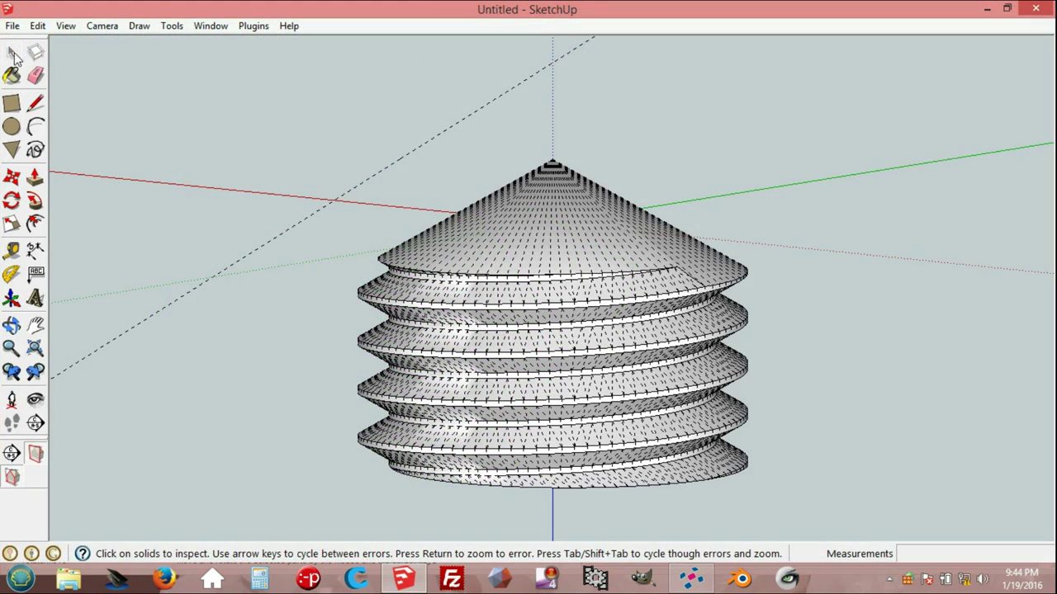
Step: Select all the screw geometry and make it one group
left_click(13, 53)
triple_click(449, 332)
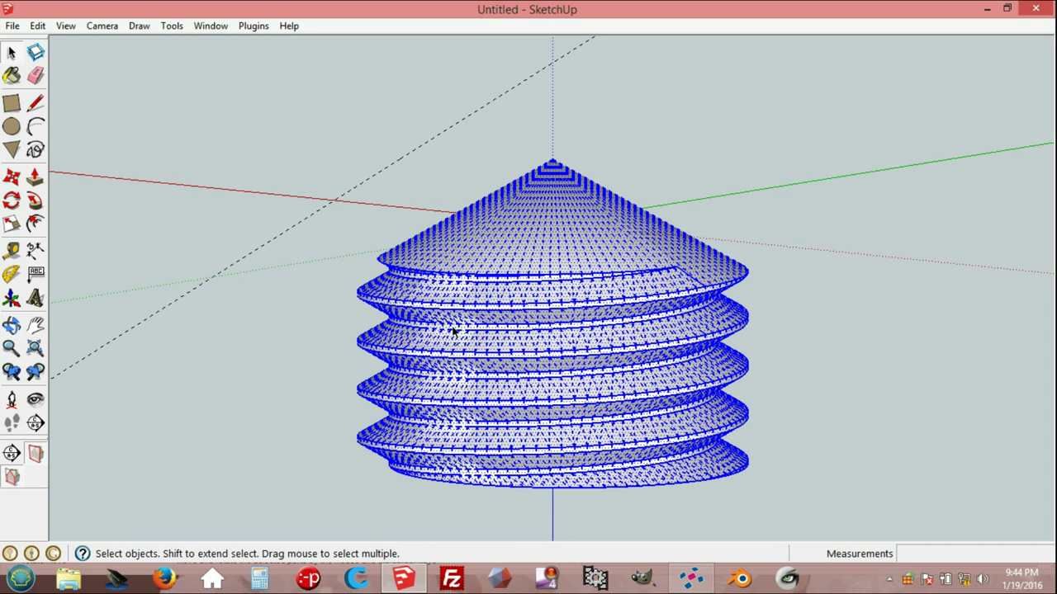
triple_click(489, 337)
left_click(38, 26)
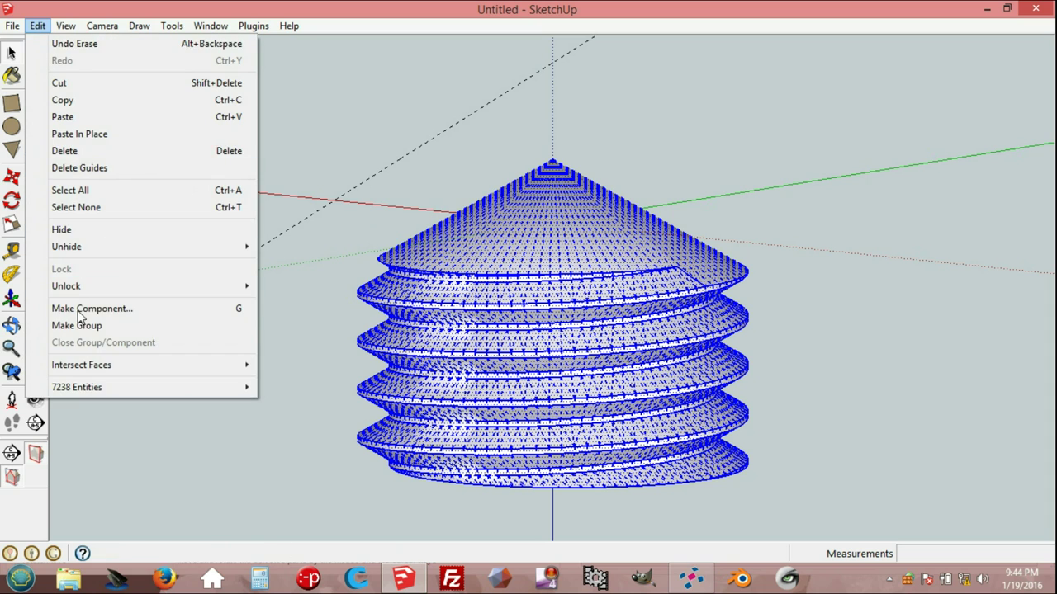
left_click(112, 324)
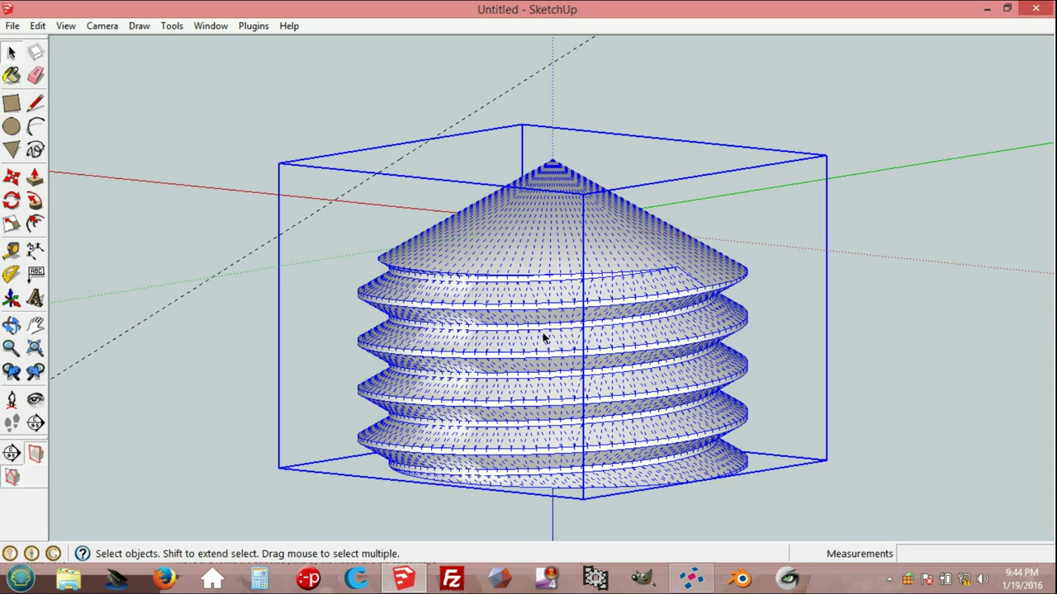
scroll(566, 323, "down", 3)
scroll(578, 390, "down", 2)
scroll(581, 392, "up", 2)
Step: Copy the screw group and paste it in place
left_click(39, 26)
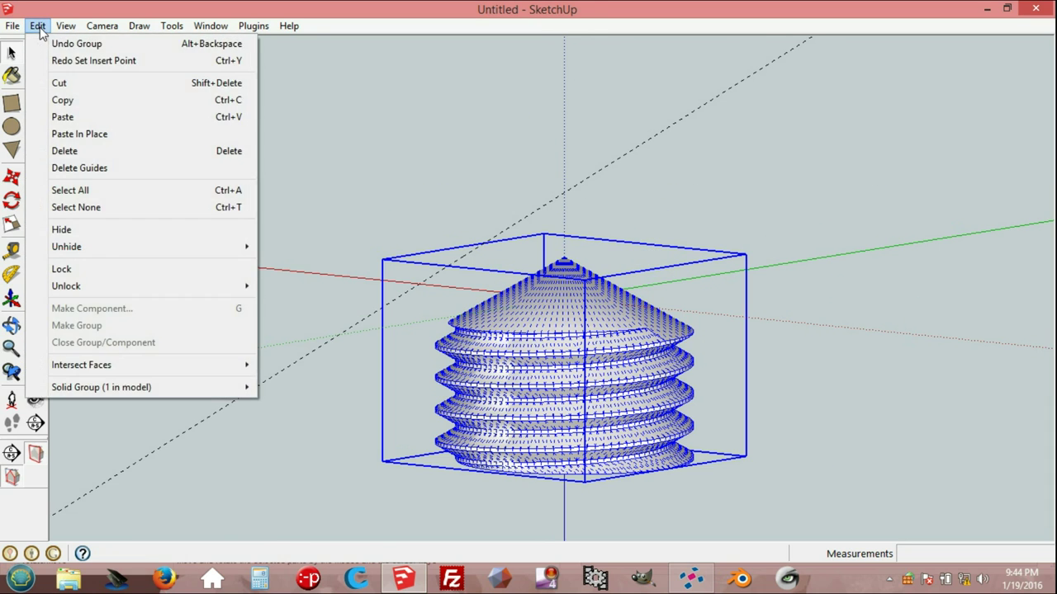
left_click(72, 103)
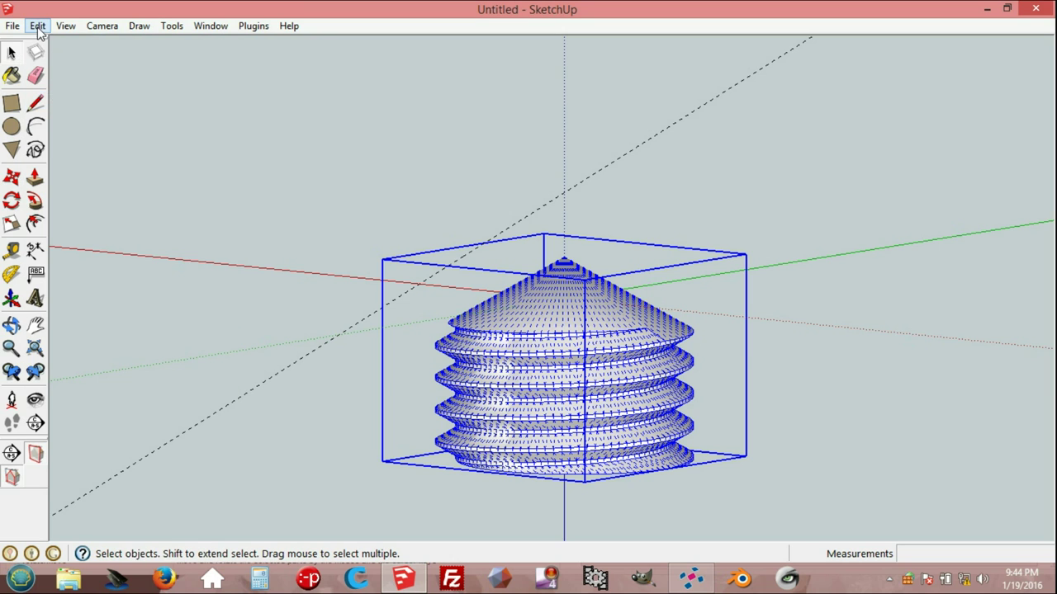
left_click(38, 26)
left_click(95, 137)
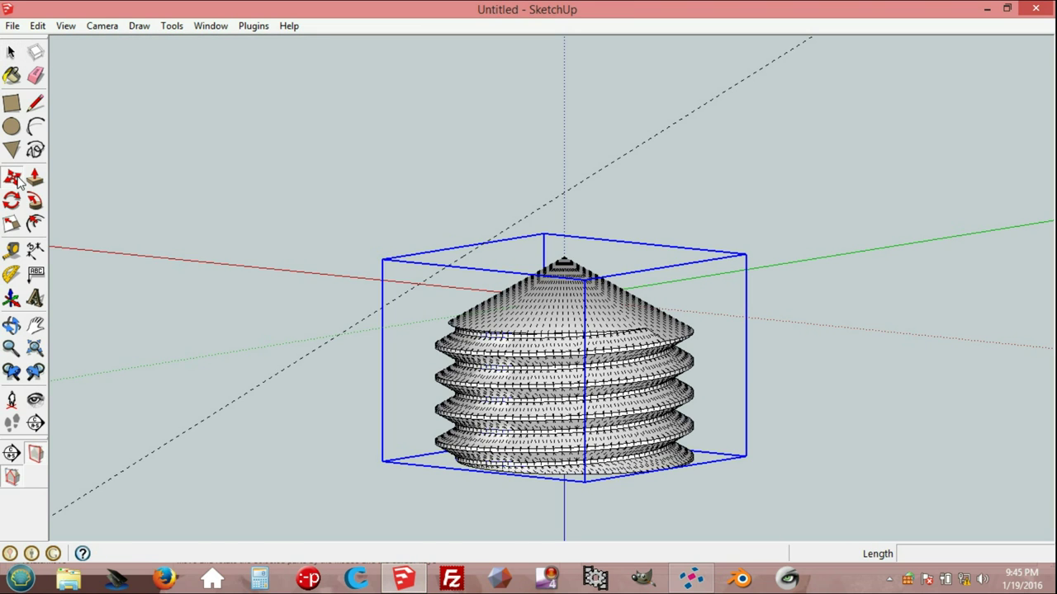
Step: Move the pasted screw copy 500 mm along the red axis
left_click(13, 179)
left_click(488, 344)
key("ctrl")
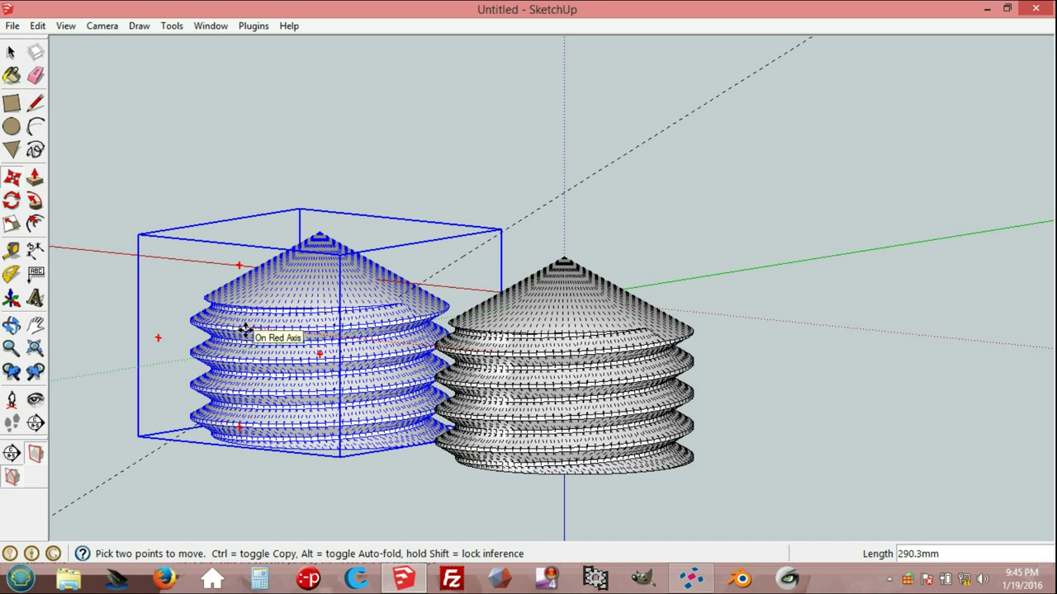
key("Return")
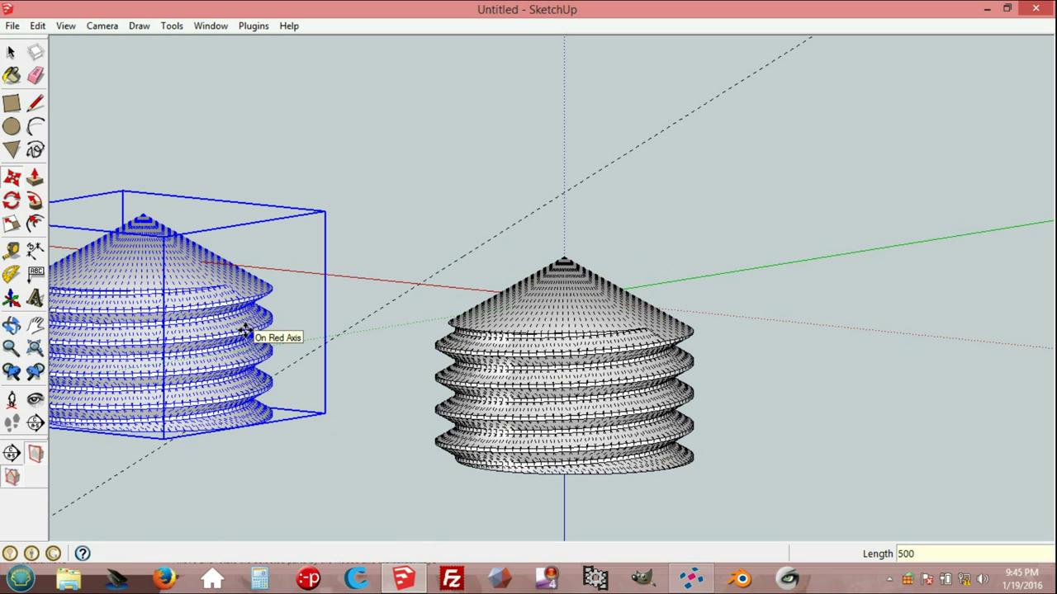
Step: Scale the screw at the original spot by 1.05 about its centre along red and green axes
left_click(12, 51)
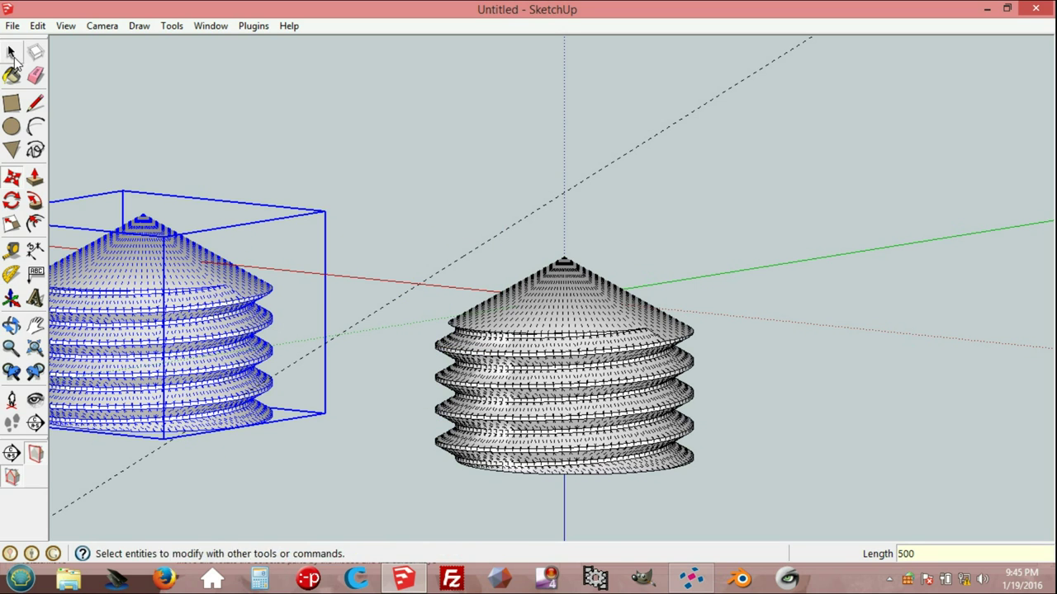
left_click(520, 382)
key("s")
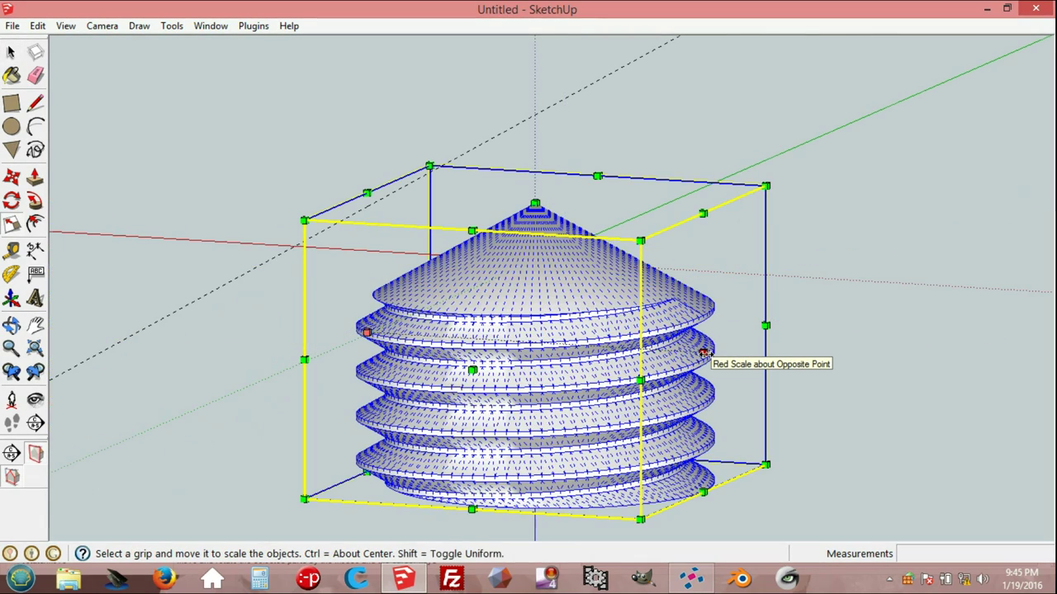
key("ctrl")
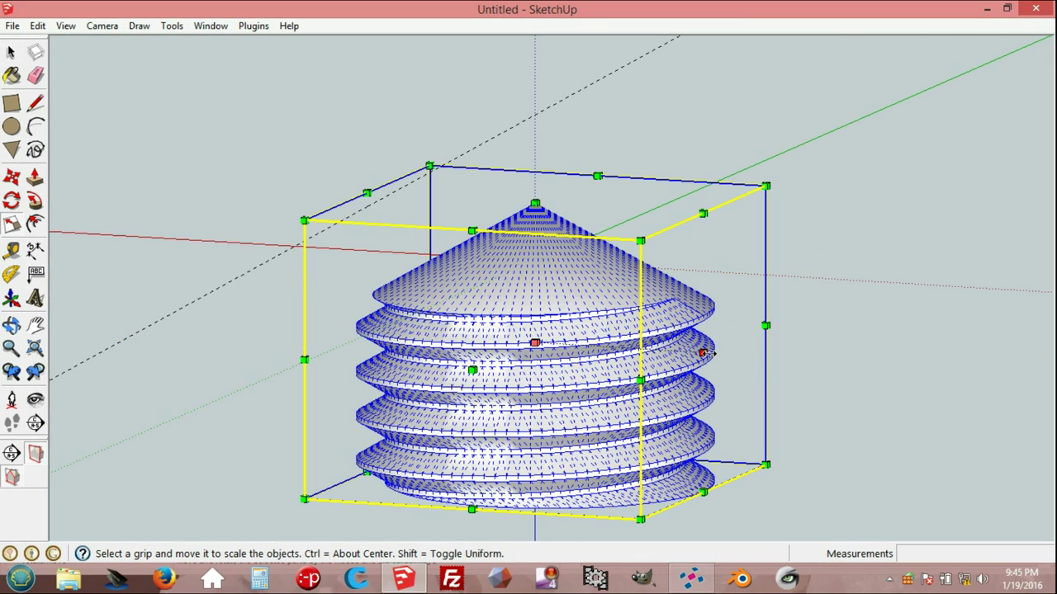
left_click_drag(704, 353, 711, 354, "ctrl")
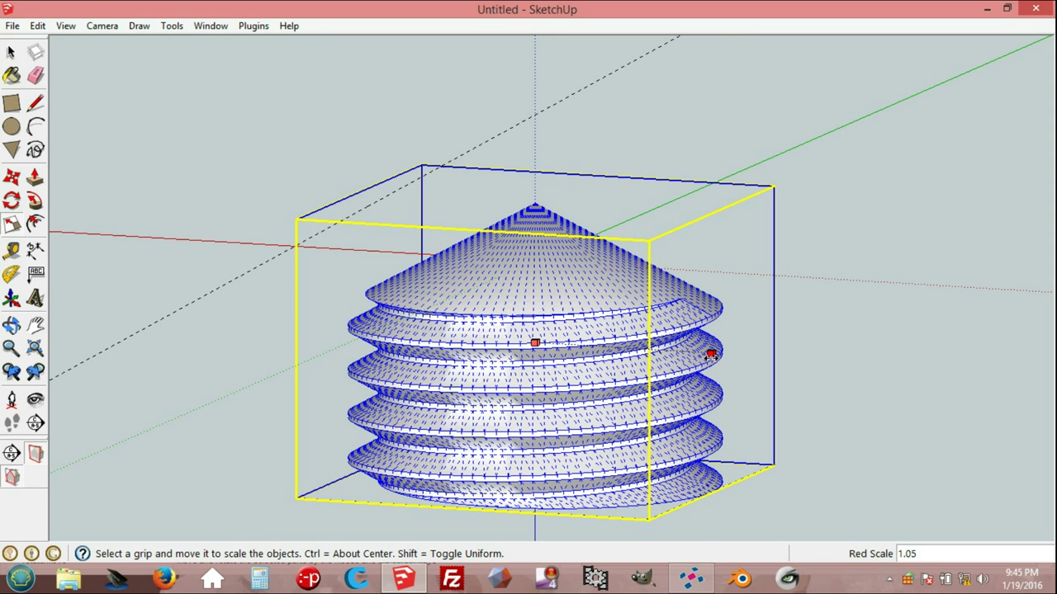
mouse_move(793, 359)
middle_mouse_down()
mouse_move(450, 365)
mouse_move(576, 363)
middle_mouse_up()
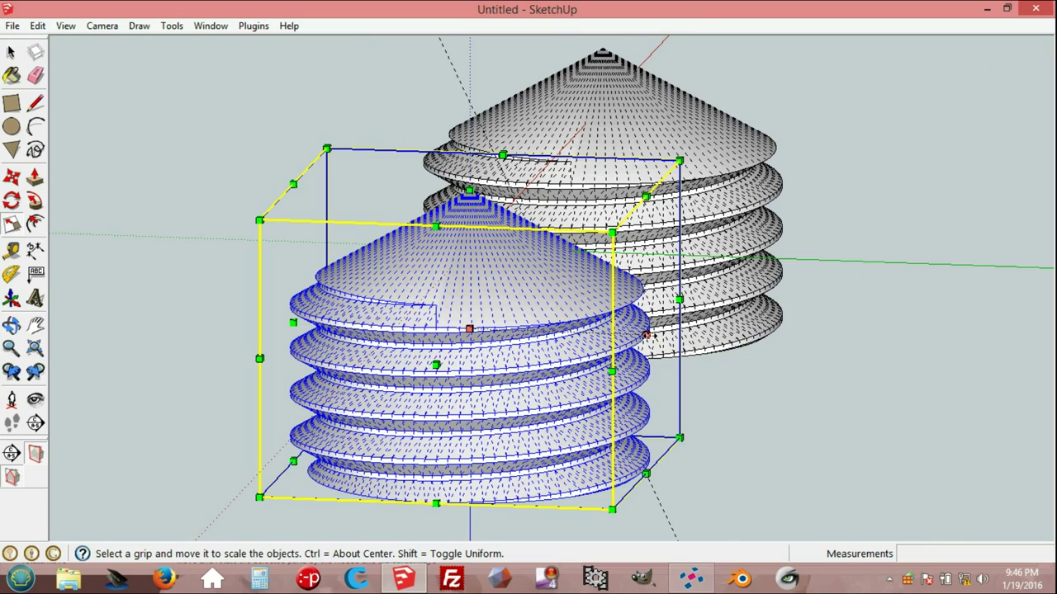
left_click(646, 334)
scroll(655, 283, "up", 5)
scroll(656, 284, "up", 3)
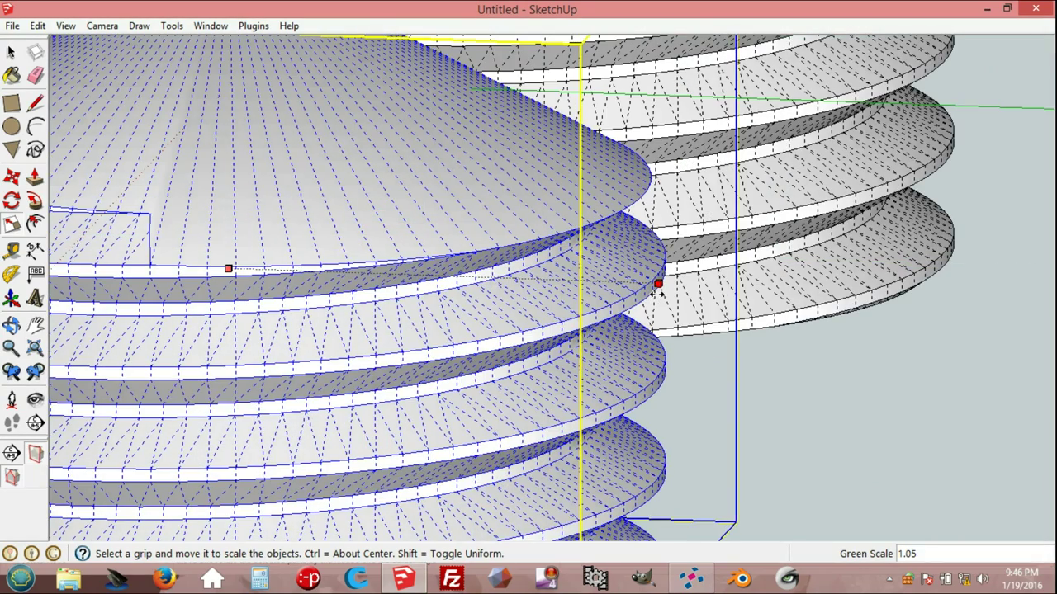
left_click(660, 291)
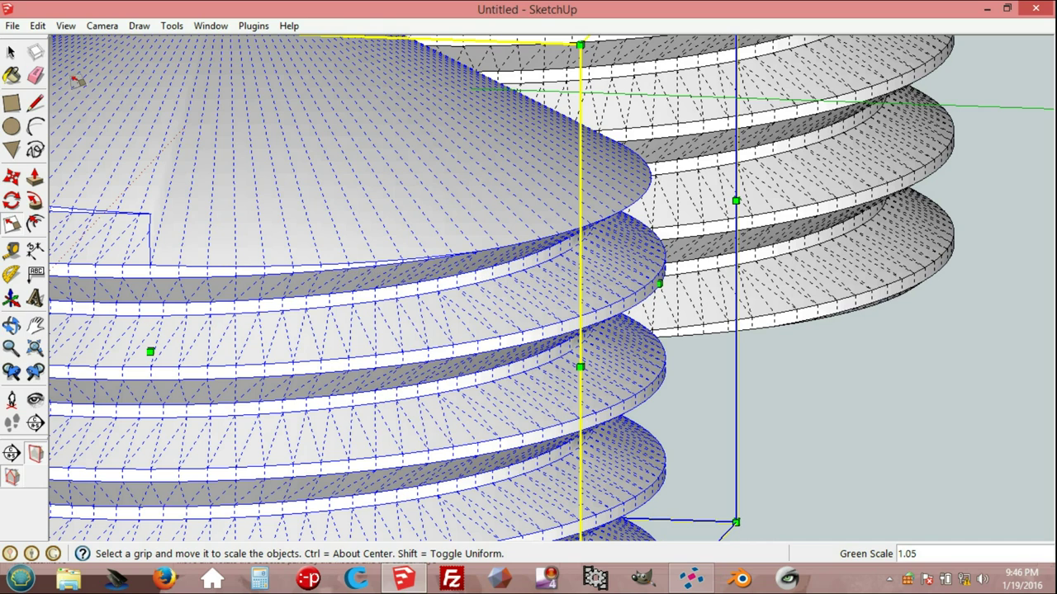
left_click(7, 51)
Step: Undo the last change and pick up the enlarged copy with the Move tool
scroll(239, 219, "down", 2)
scroll(299, 253, "down", 3)
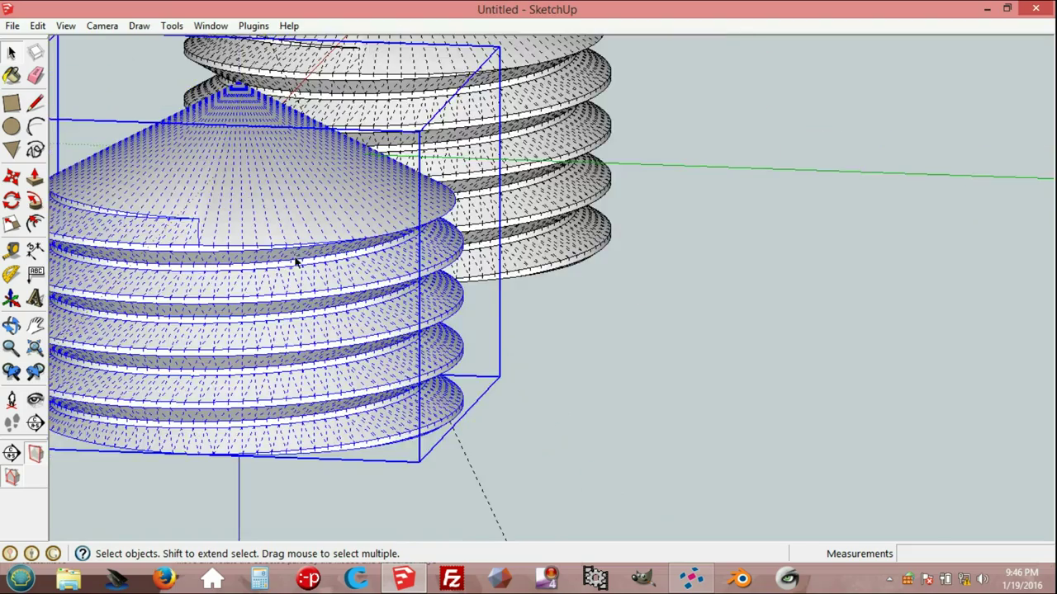
scroll(300, 253, "down", 2)
key("ctrl+z")
key("m")
left_click(537, 306)
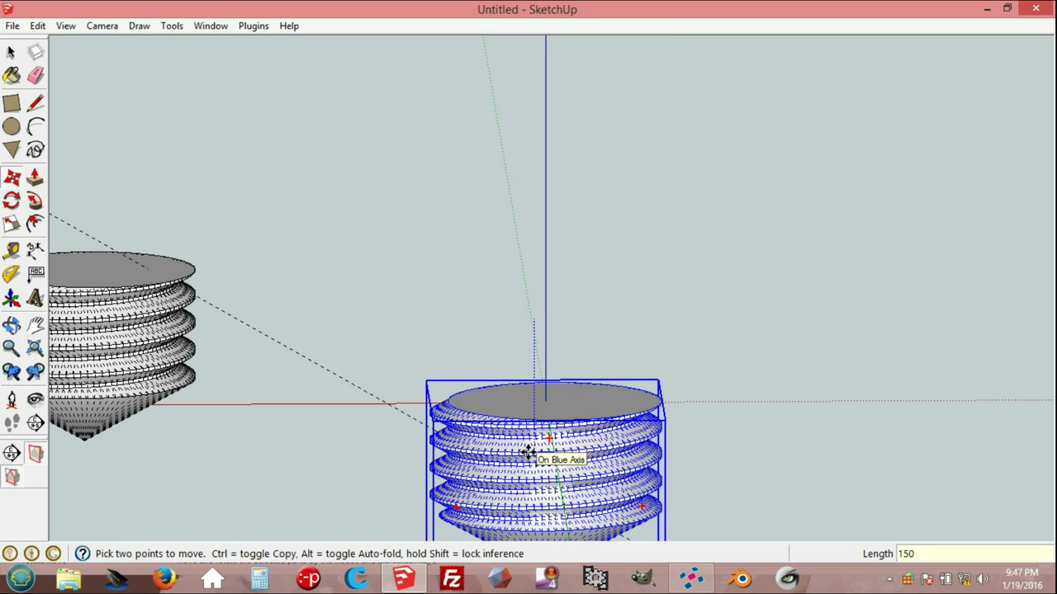
Step: Finish lifting the enlarged threaded copy 150 along the blue axis
key("Return")
scroll(529, 441, "up", 1)
scroll(534, 430, "up", 1)
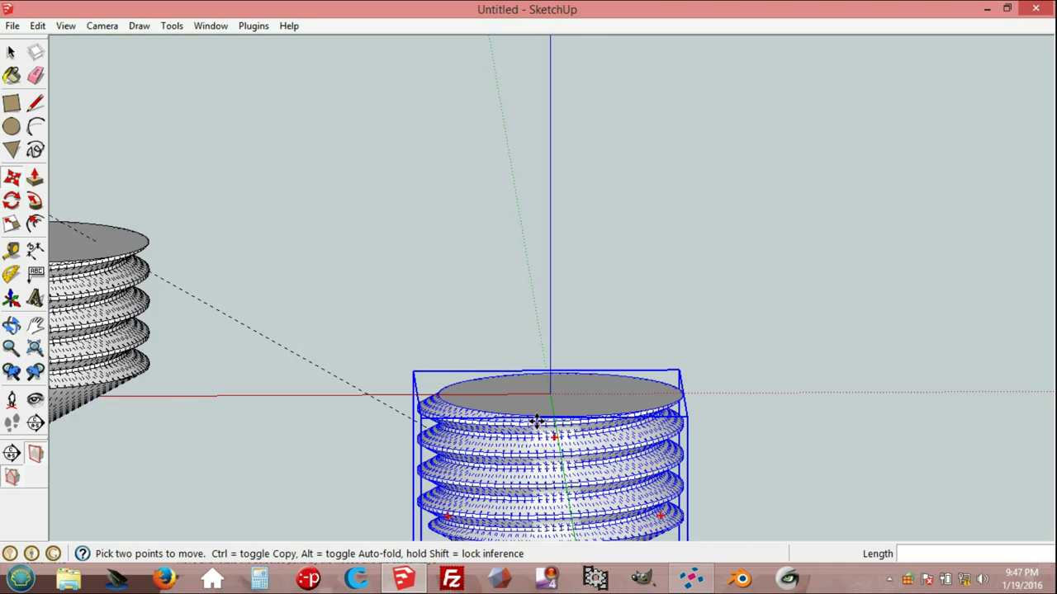
scroll(536, 421, "down", 1)
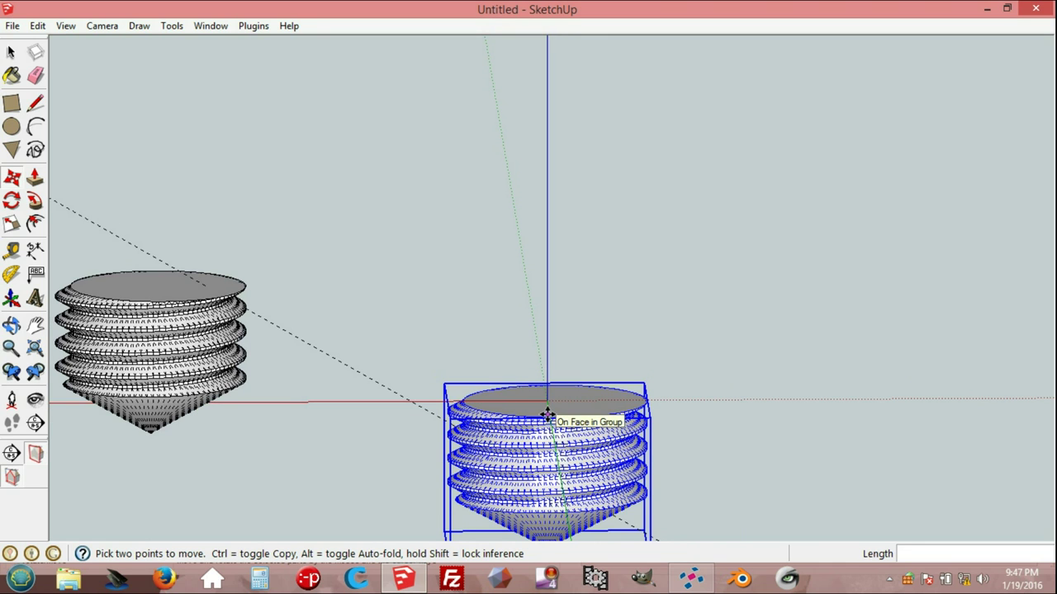
Step: Explode the enlarged copy into loose geometry and select its flat top face
left_click(10, 54)
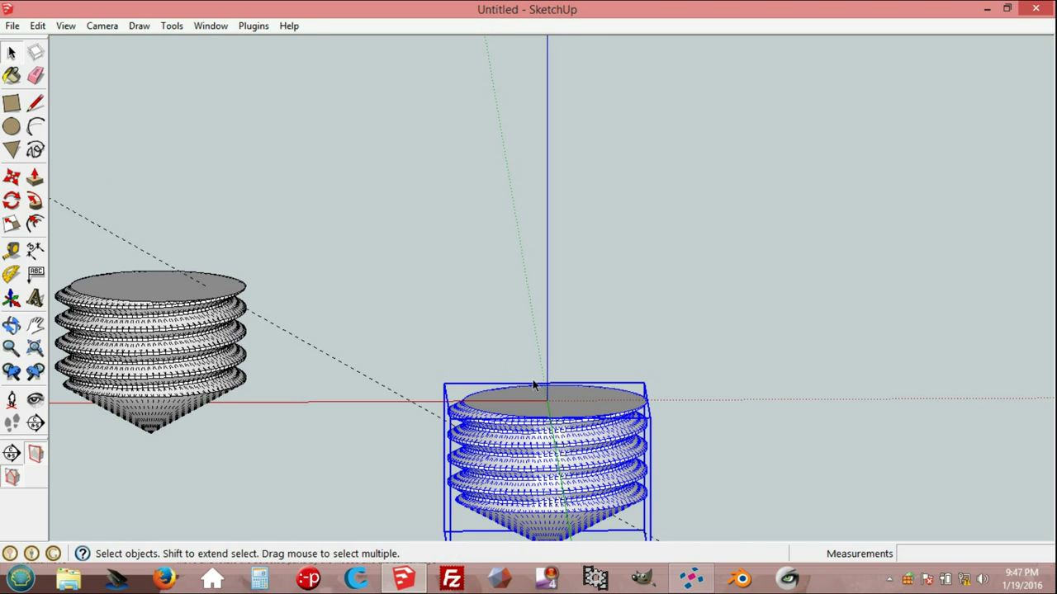
scroll(548, 402, "up", 2)
mouse_move(550, 387)
middle_mouse_down()
mouse_move(521, 471)
mouse_move(536, 429)
middle_mouse_up()
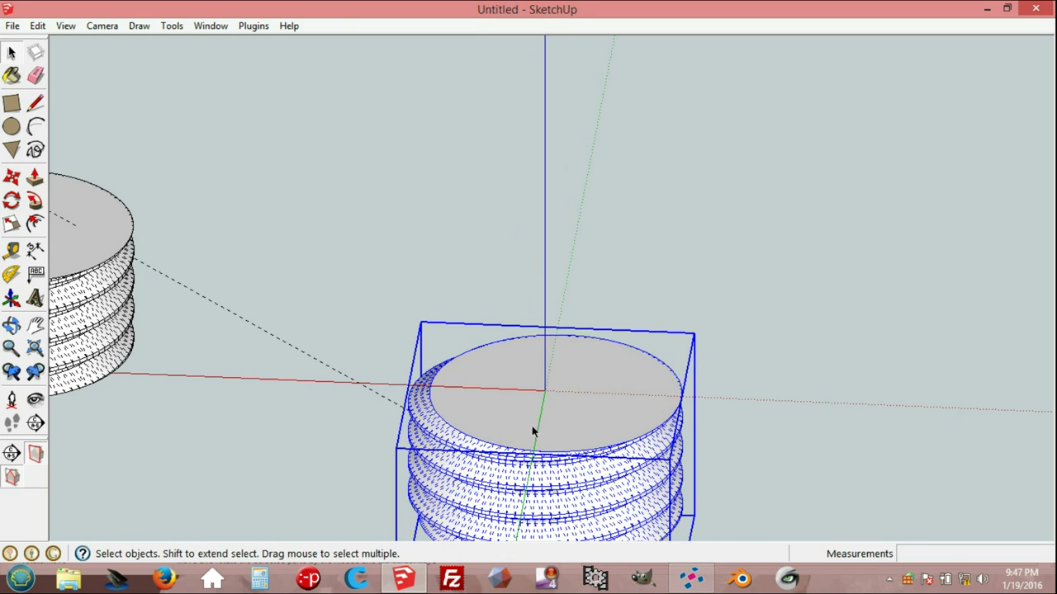
right_click(545, 423)
left_click(574, 269)
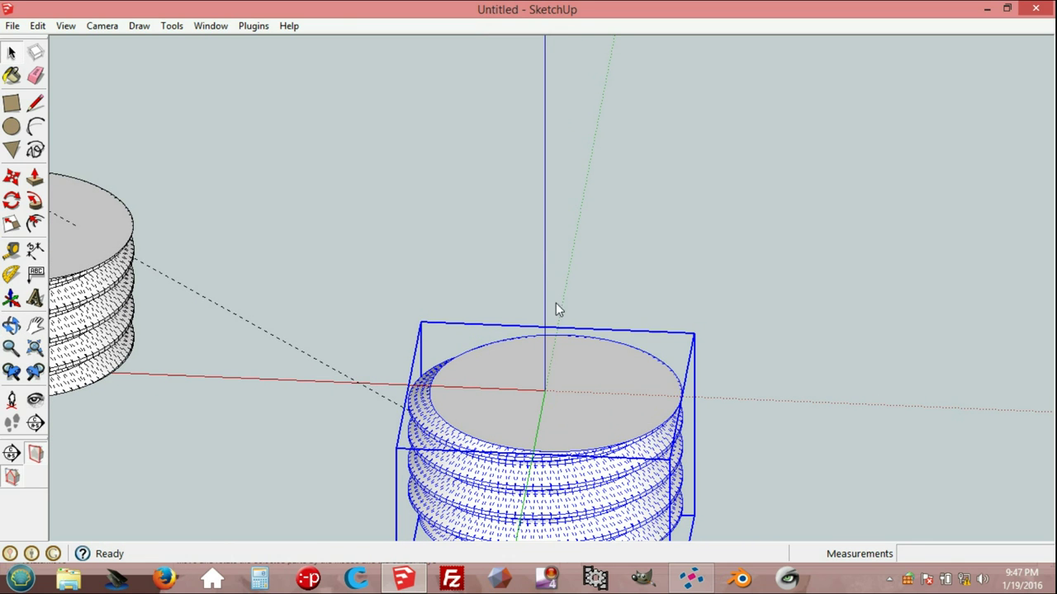
left_click(555, 405)
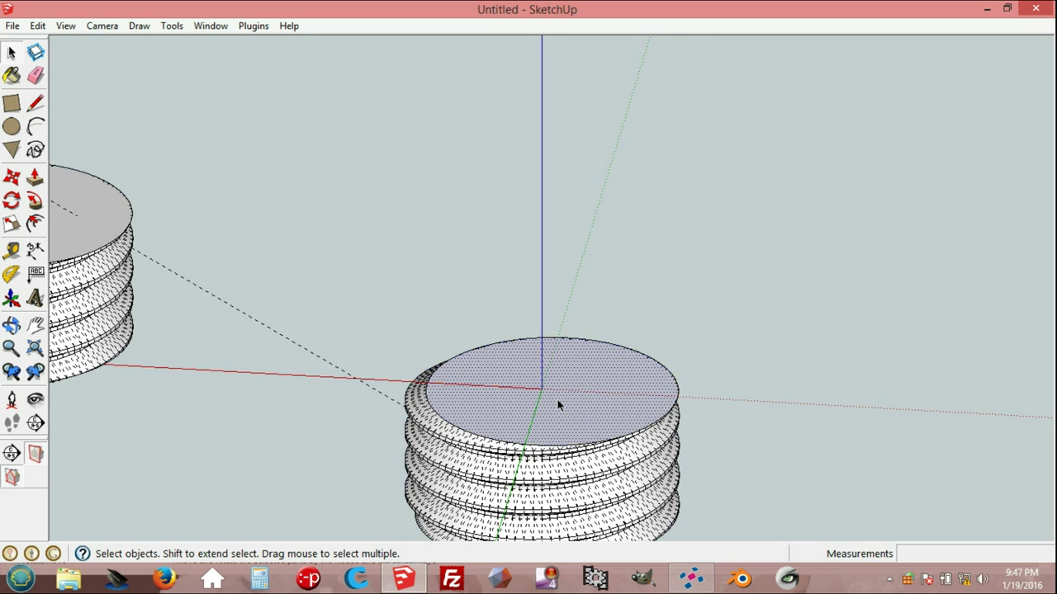
Step: Delete the copy's top face and turn off Hidden Geometry to hide the mesh lines
key("Delete")
left_click(66, 26)
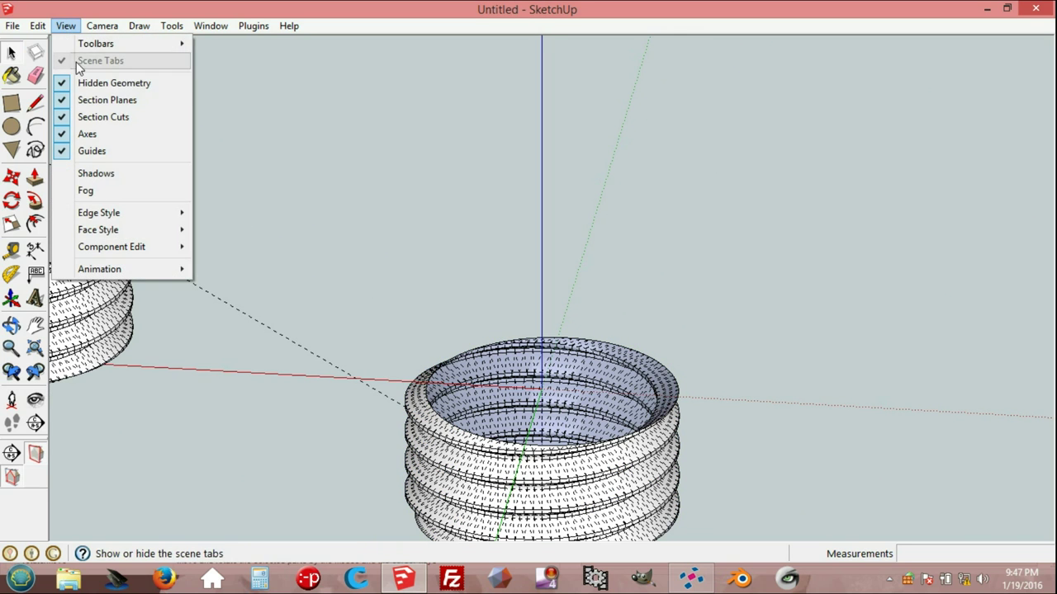
left_click(87, 82)
mouse_move(432, 361)
middle_mouse_down()
mouse_move(413, 139)
mouse_move(297, 230)
mouse_move(286, 292)
mouse_move(297, 165)
middle_mouse_up()
scroll(471, 405, "up", 3)
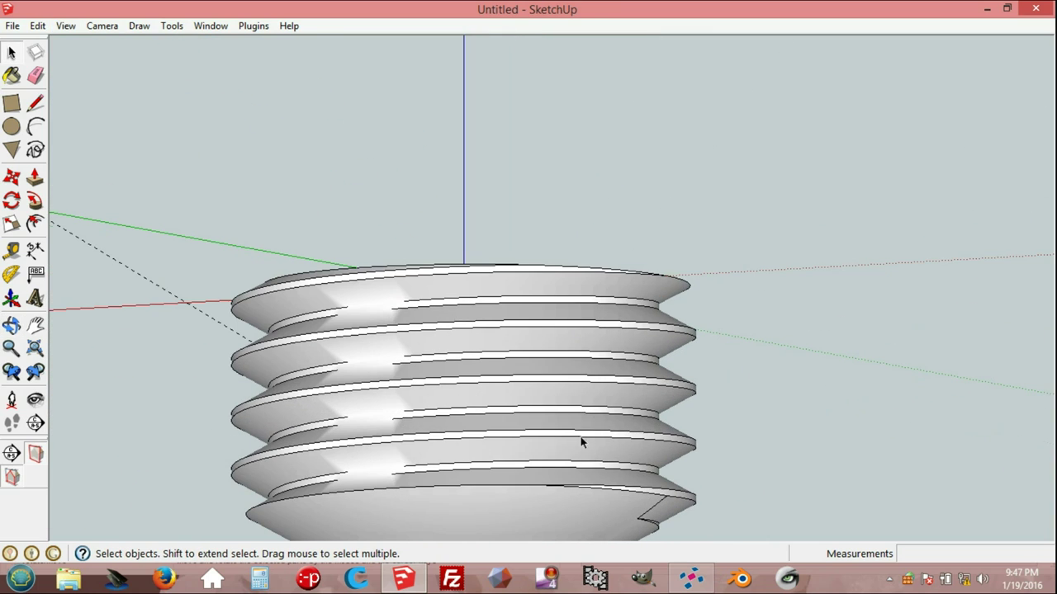
Step: Reverse the faces of the thread surfaces and the white thread bands
left_click(505, 408)
right_click(505, 408)
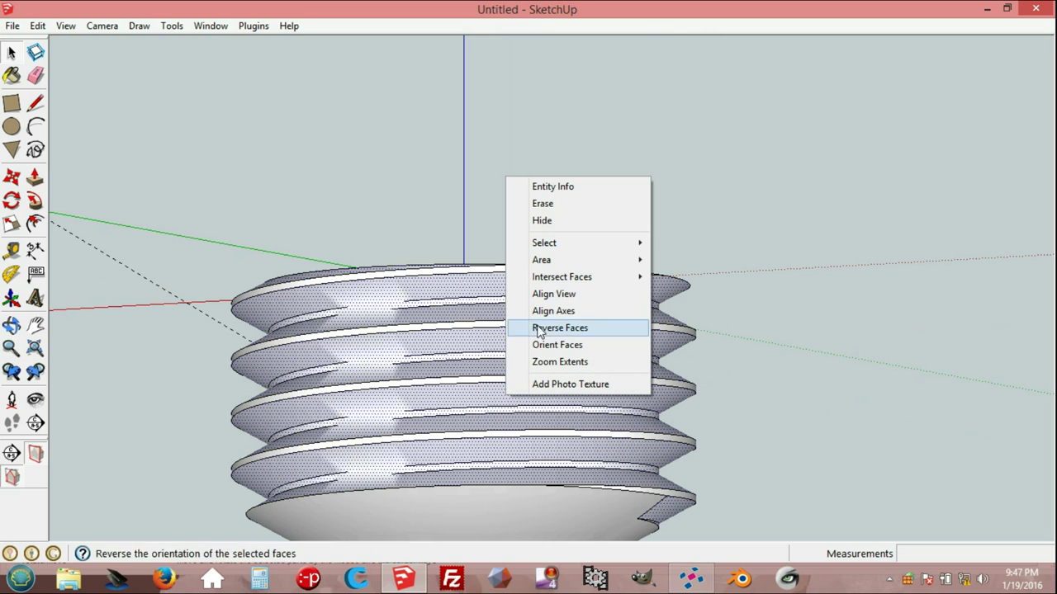
left_click(581, 327)
scroll(537, 328, "up", 2)
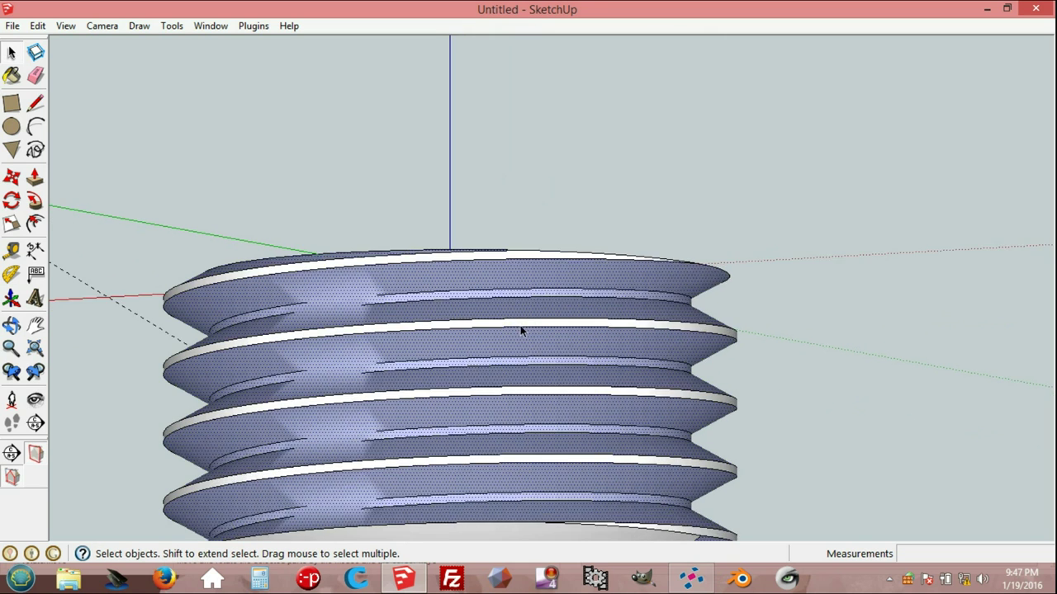
scroll(528, 328, "up", 2)
left_click(531, 324)
right_click(530, 323)
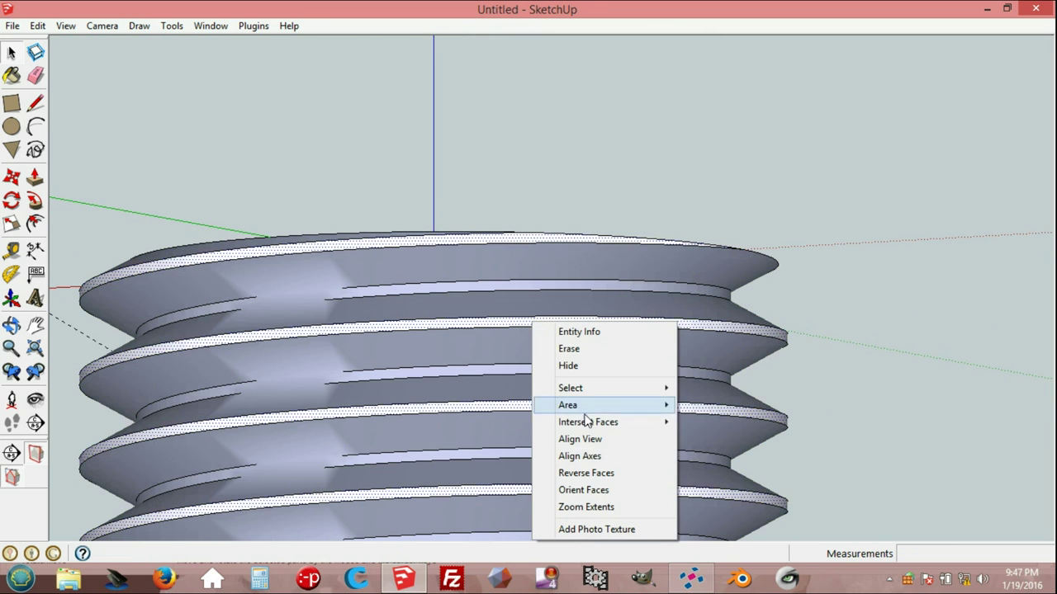
left_click(589, 476)
Step: Reverse the copy's bottom face, then look into the open top
mouse_move(578, 372)
middle_mouse_down()
mouse_move(498, 418)
mouse_move(349, 429)
mouse_move(305, 403)
middle_mouse_up()
scroll(467, 413, "down", 3)
middle_click_drag(467, 413, 580, 222)
left_click(507, 474)
right_click(506, 473)
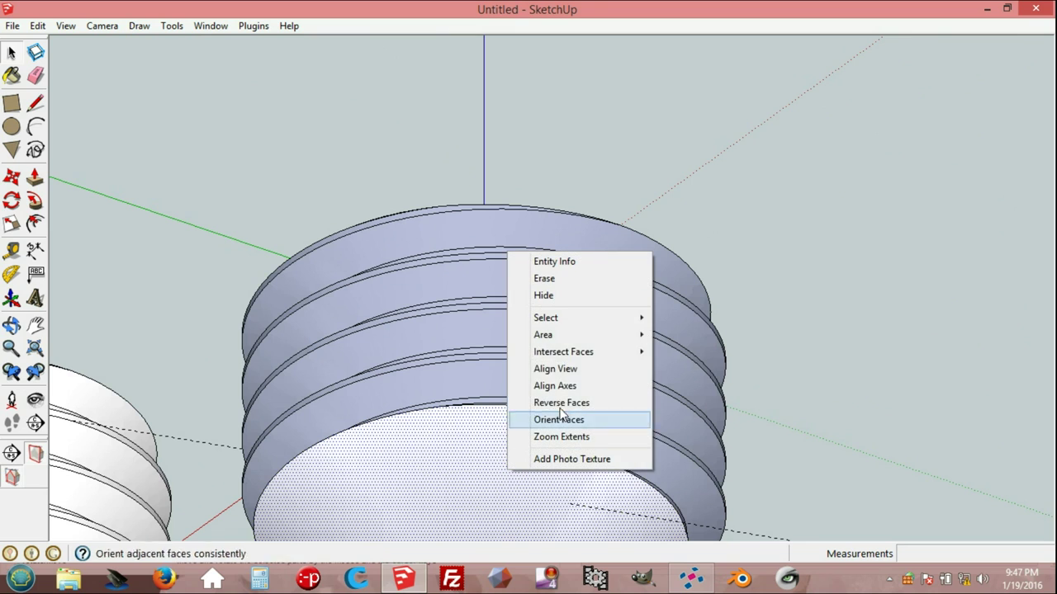
left_click(564, 405)
scroll(537, 358, "down", 3)
middle_click_drag(528, 371, 542, 444)
scroll(472, 306, "up", 3)
scroll(500, 255, "up", 2)
mouse_move(500, 255)
middle_mouse_down()
mouse_move(519, 280)
mouse_move(687, 265)
mouse_move(715, 214)
mouse_move(701, 222)
mouse_move(692, 265)
middle_mouse_up()
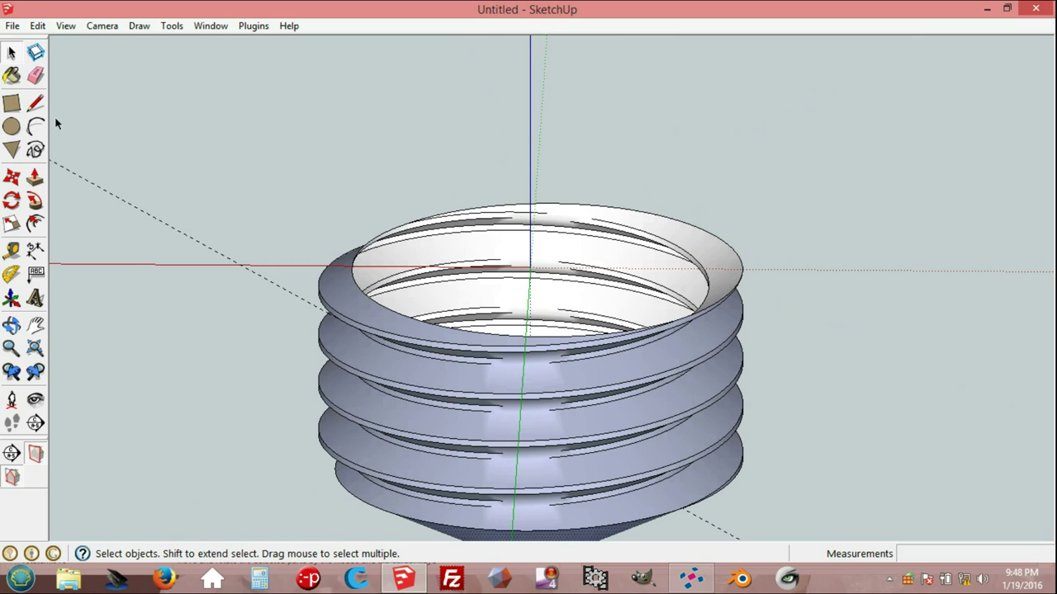
left_click(12, 126)
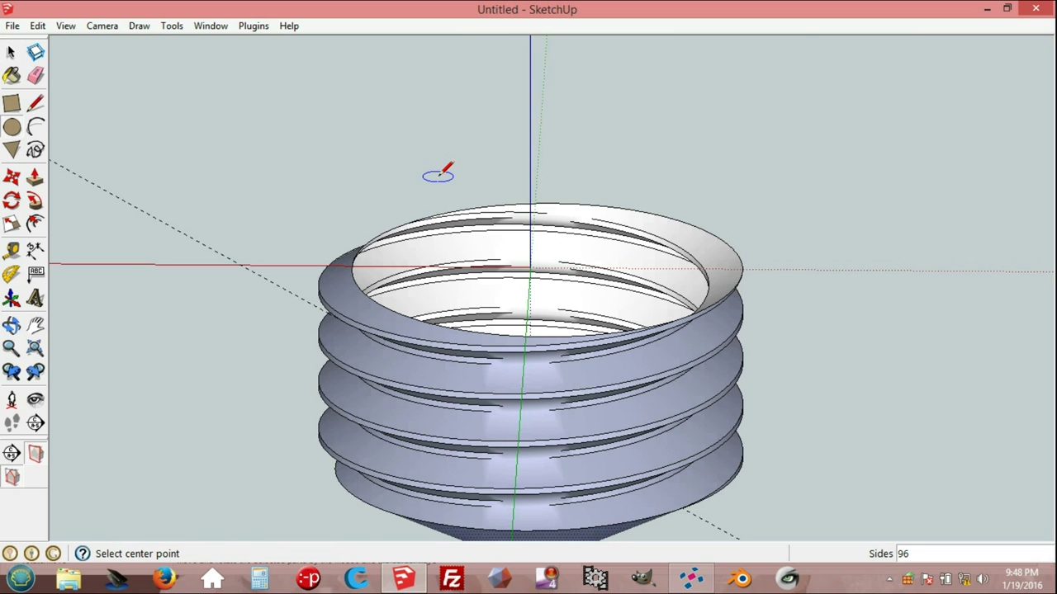
Step: Draw a 160 mm radius circle centred on the origin over the copy's open top
scroll(535, 271, "up", 3)
left_click(531, 264)
type("160")
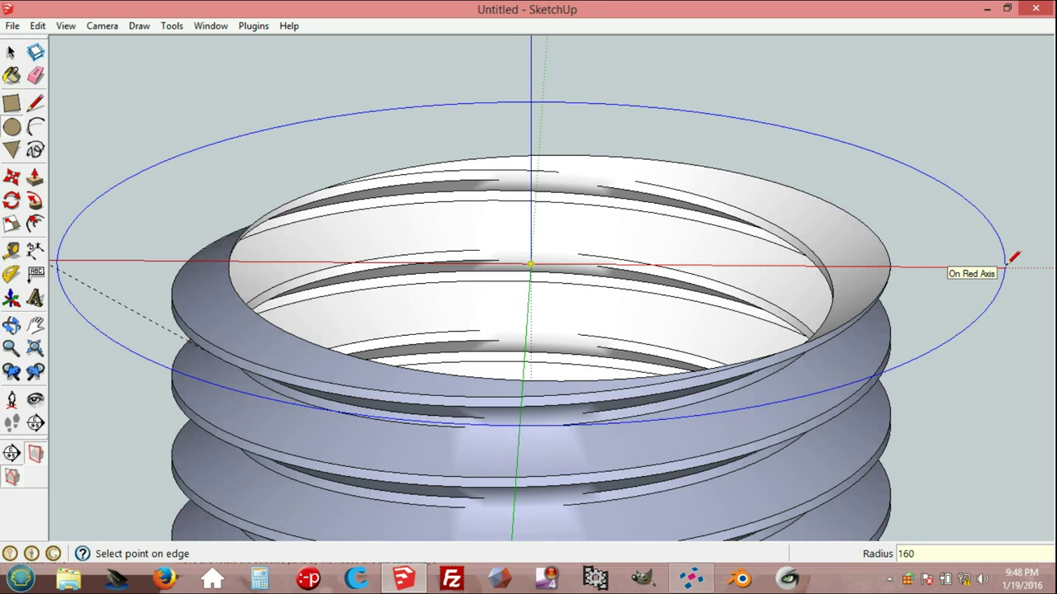
key("Return")
key("o")
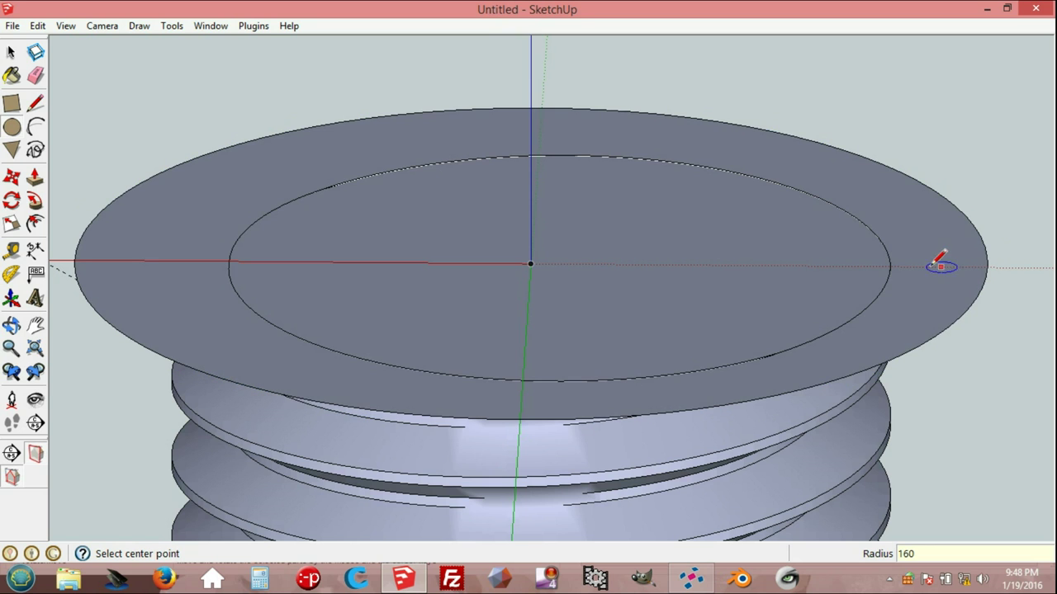
left_click_drag(750, 347, 701, 279)
scroll(700, 279, "down", 2)
scroll(703, 272, "down", 2)
mouse_move(655, 288)
middle_mouse_down()
mouse_move(632, 323)
mouse_move(643, 372)
mouse_move(660, 385)
middle_mouse_up()
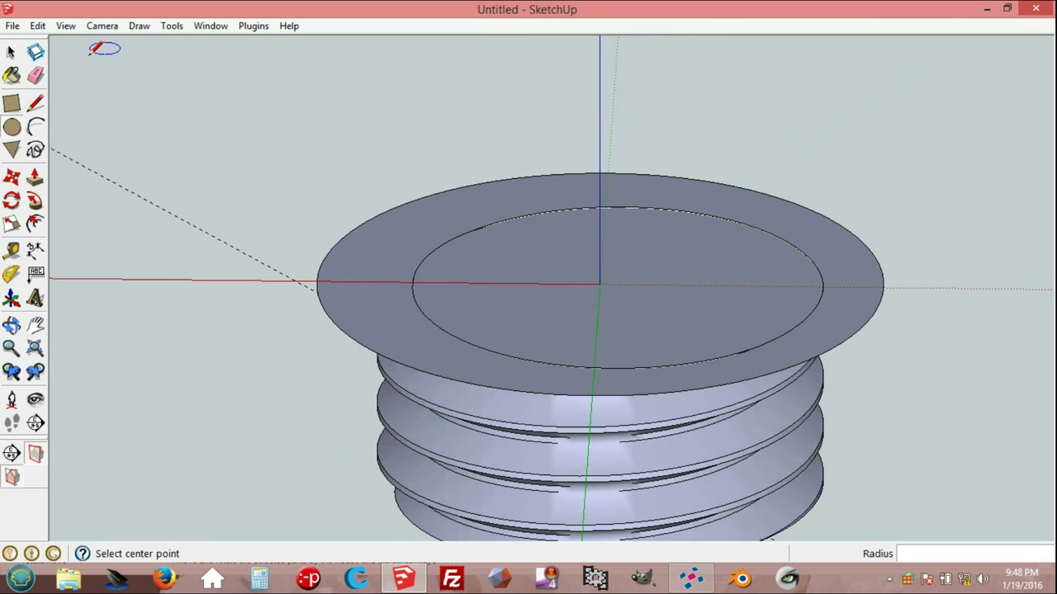
left_click(11, 53)
Step: Delete the 160 mm disc face so only its circle edges remain
left_click(497, 260)
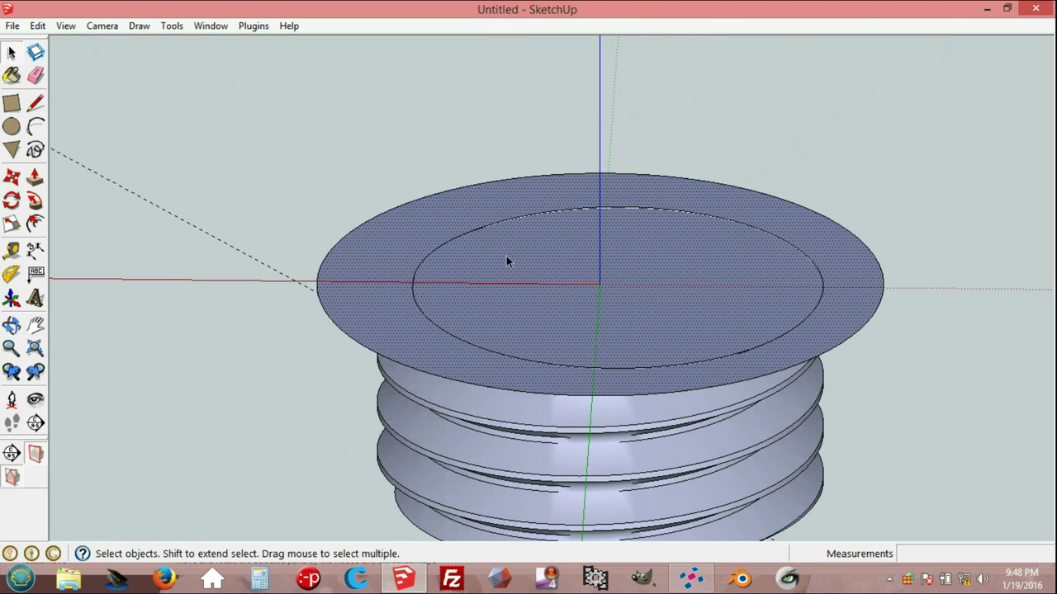
key("Delete")
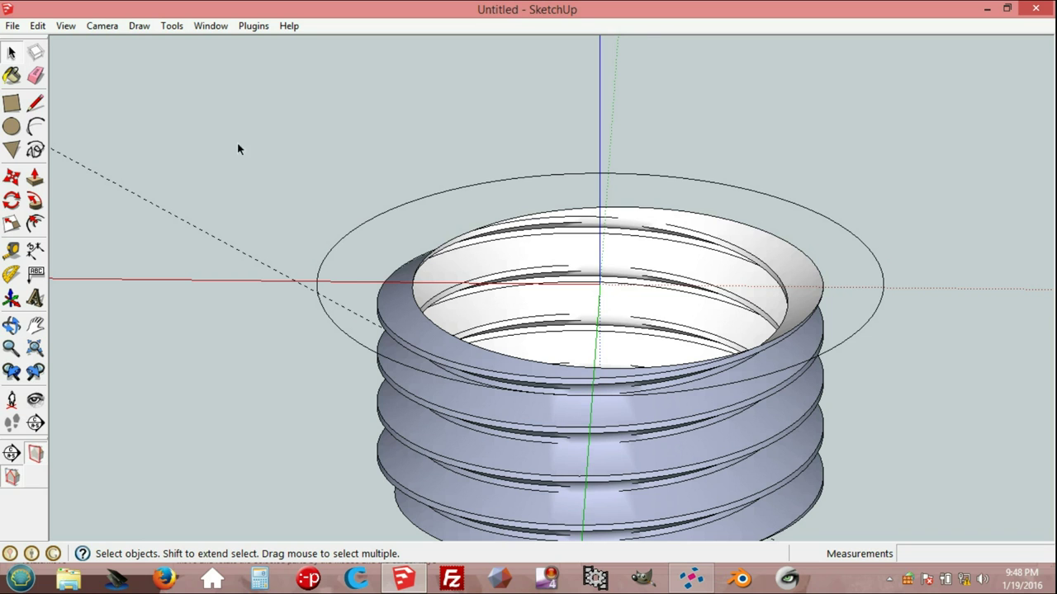
left_click(35, 103)
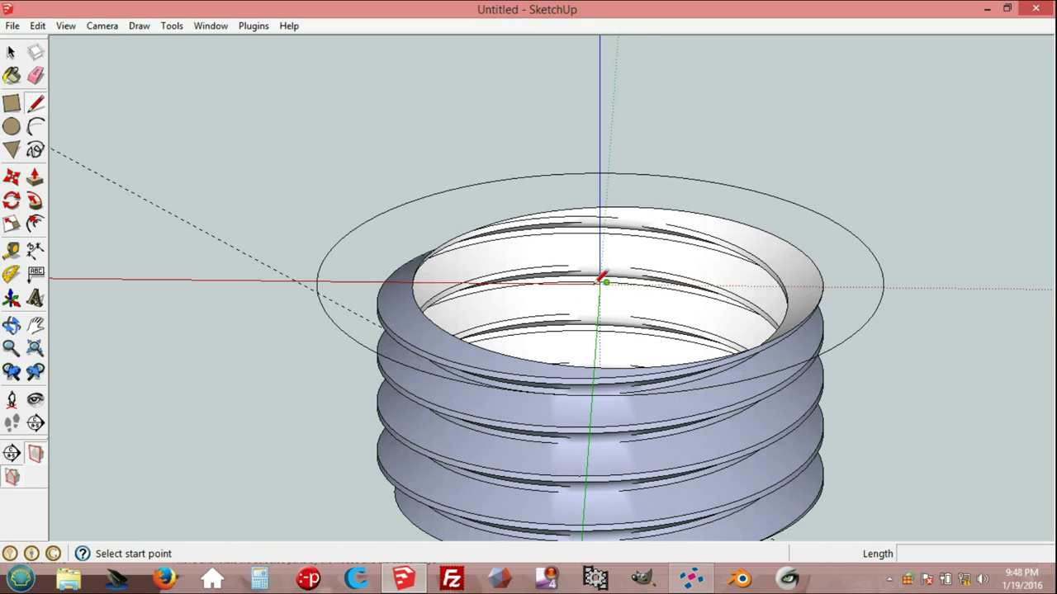
scroll(447, 287, "up", 2)
scroll(413, 279, "up", 2)
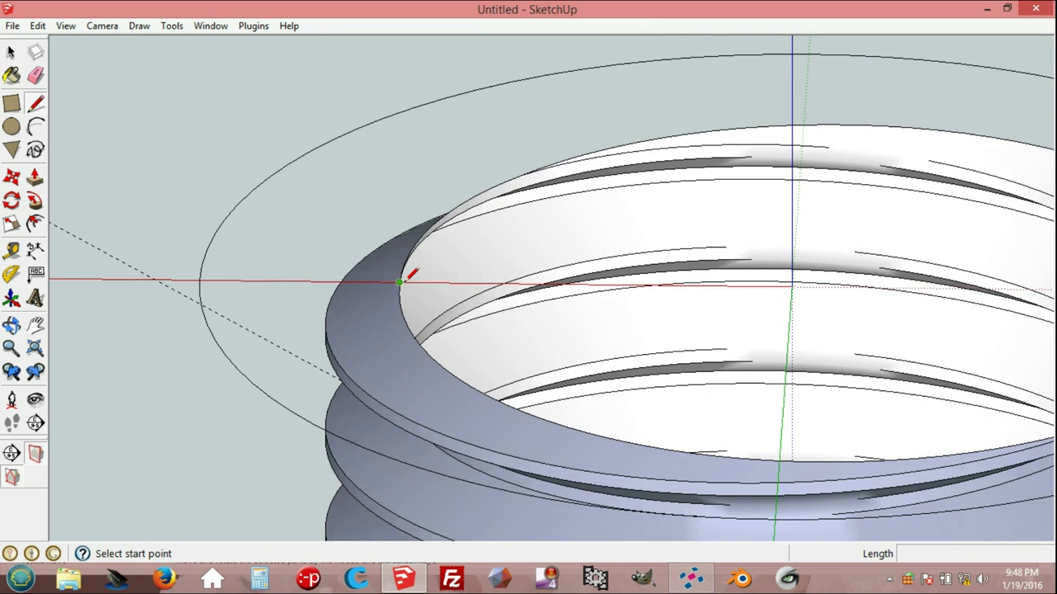
Step: Draw a line from the inner rim endpoint to the outer circle to form the ring face
left_click(400, 283)
left_click(199, 281)
scroll(211, 279, "down", 2)
scroll(349, 263, "down", 2)
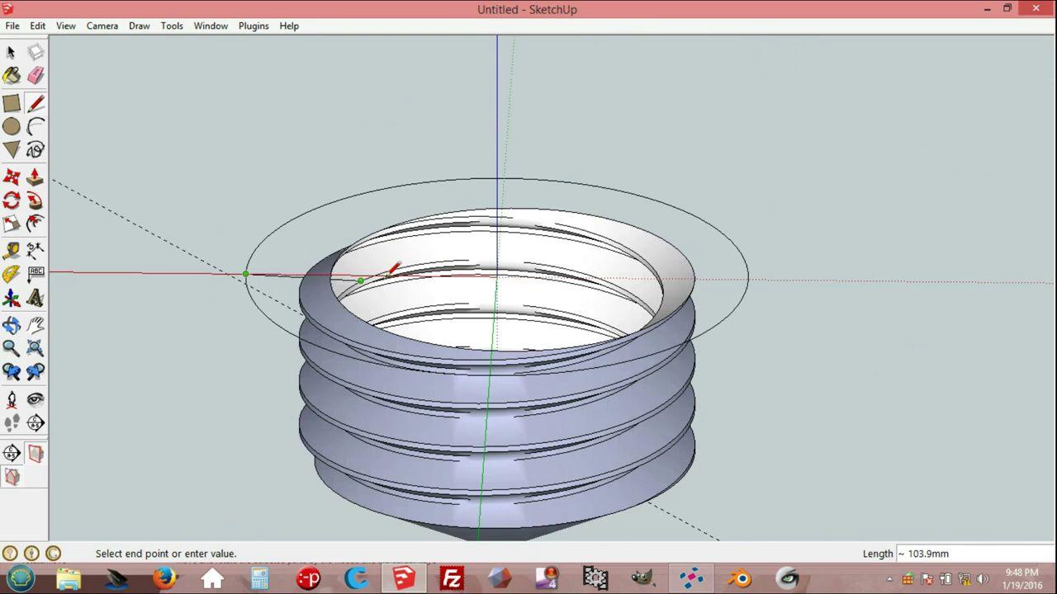
key("p")
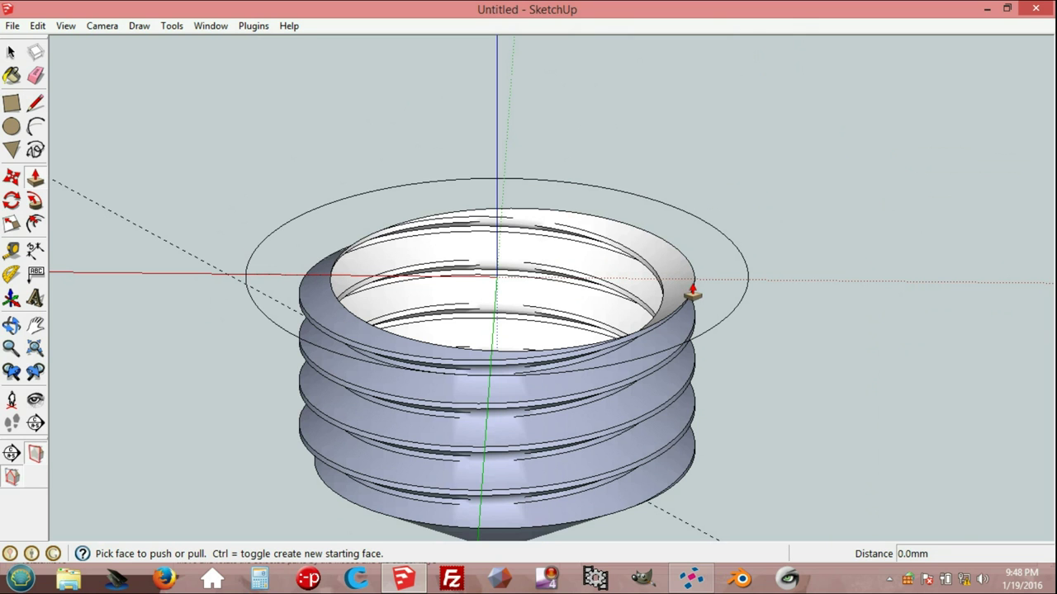
scroll(698, 287, "up", 2)
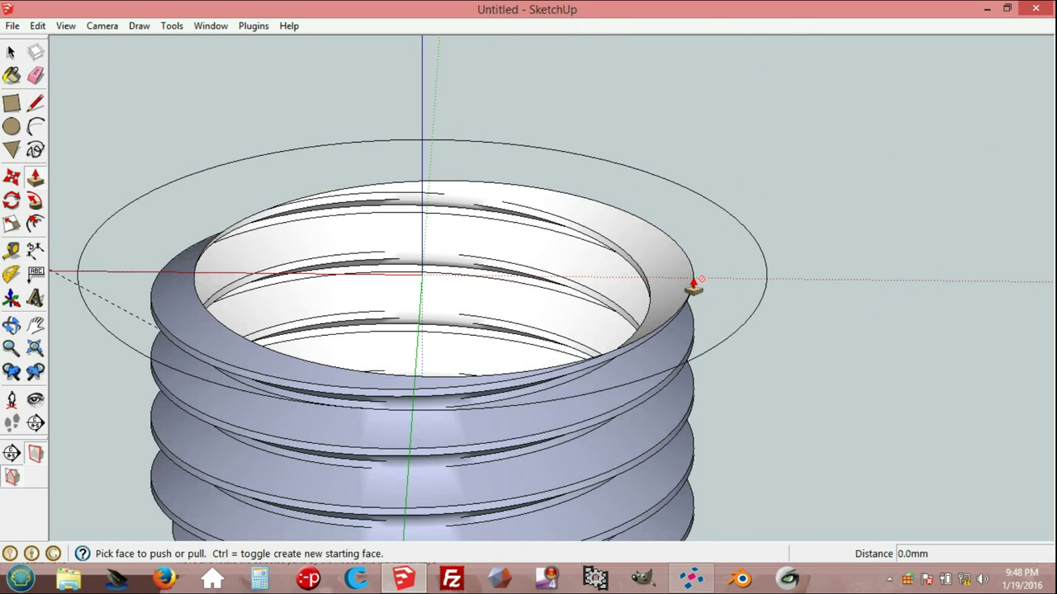
key("l")
left_click(697, 273)
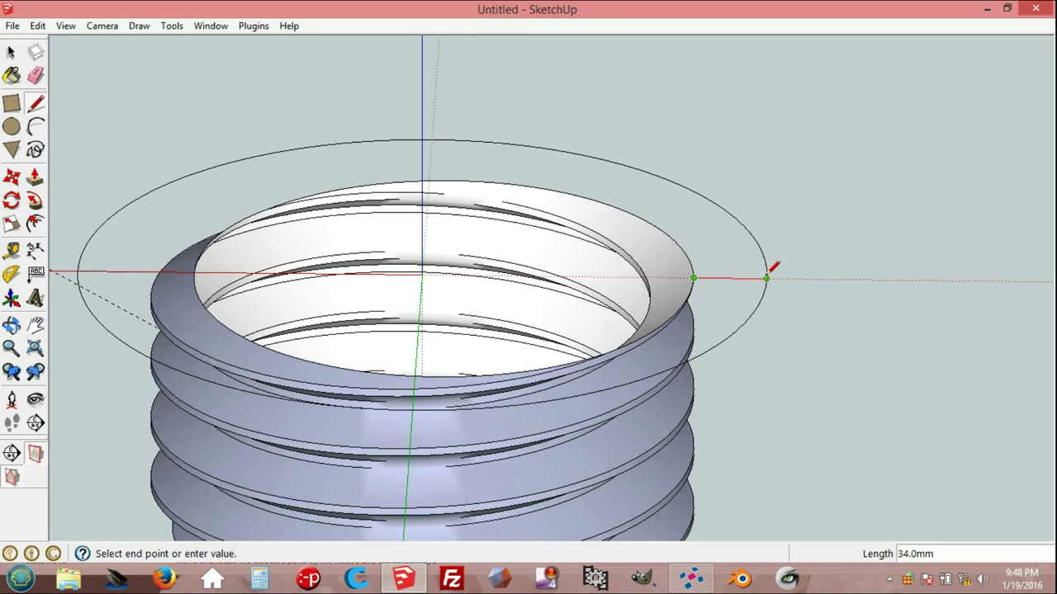
left_click(766, 278)
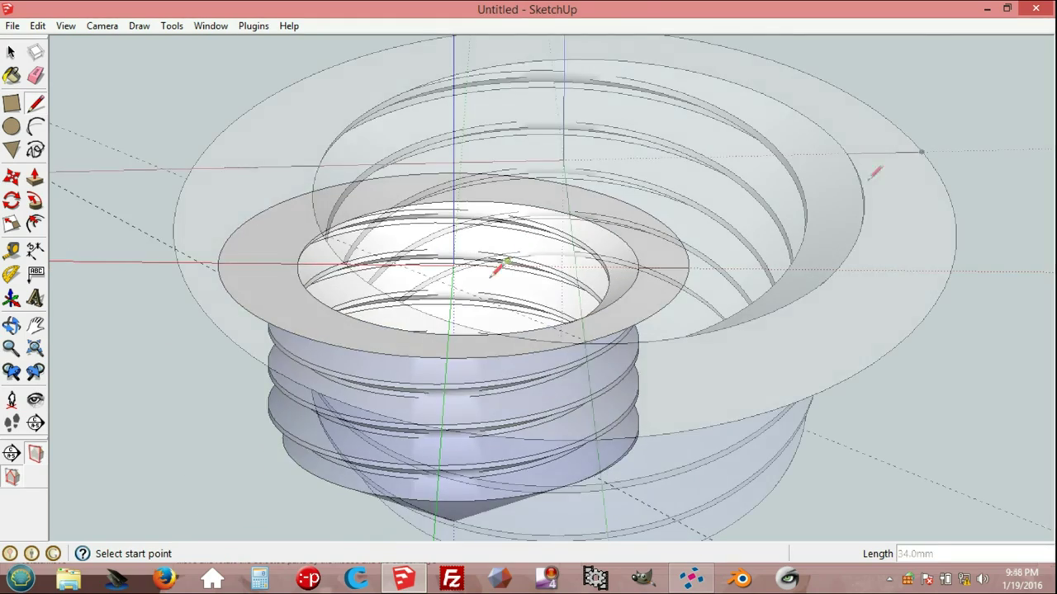
mouse_move(670, 231)
middle_mouse_down()
mouse_move(579, 134)
mouse_move(566, 201)
middle_mouse_up()
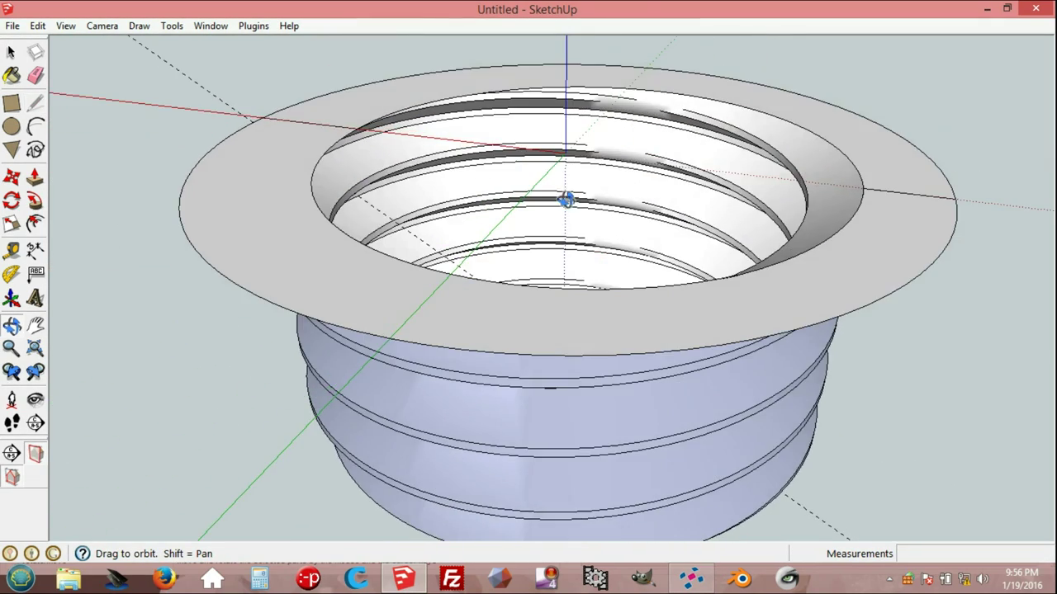
Step: Offset the flange face's outline by 2, splitting the ring into two concentric bands
left_click(35, 76)
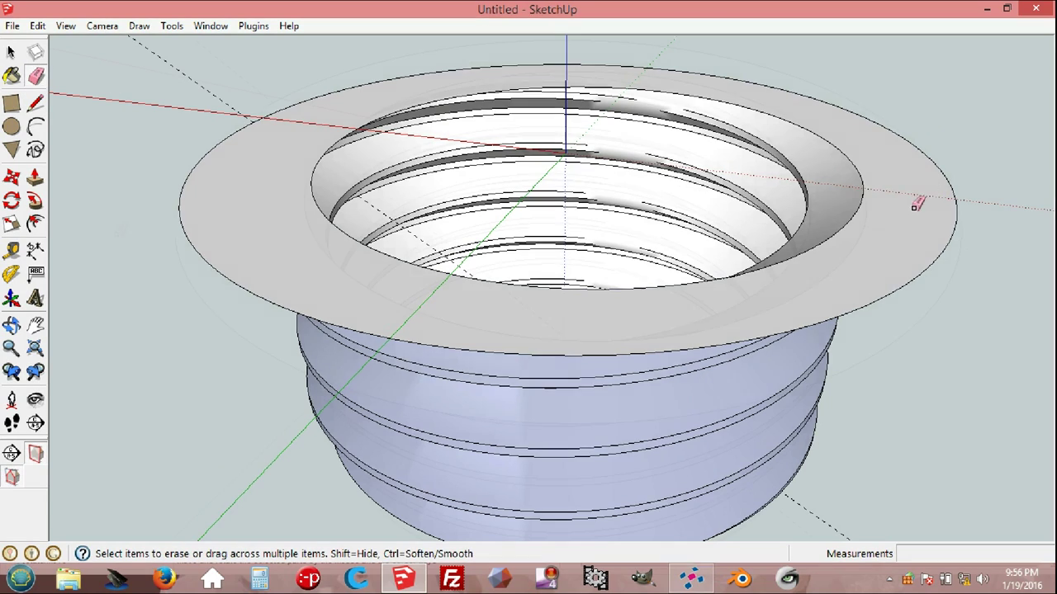
middle_click_drag(919, 201, 909, 239)
key("f")
left_click(193, 218)
type("20")
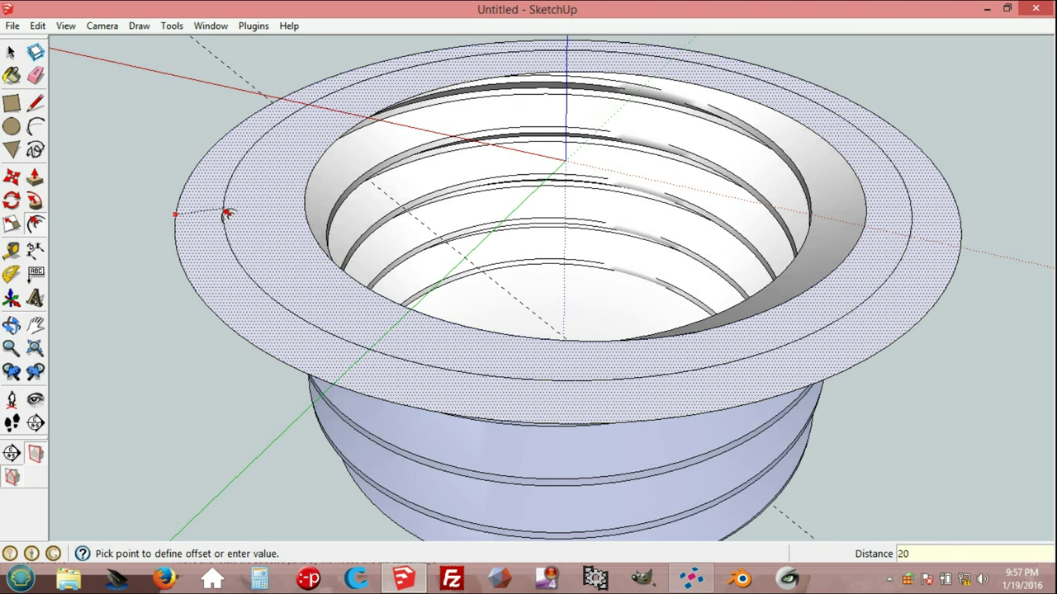
left_click(228, 215)
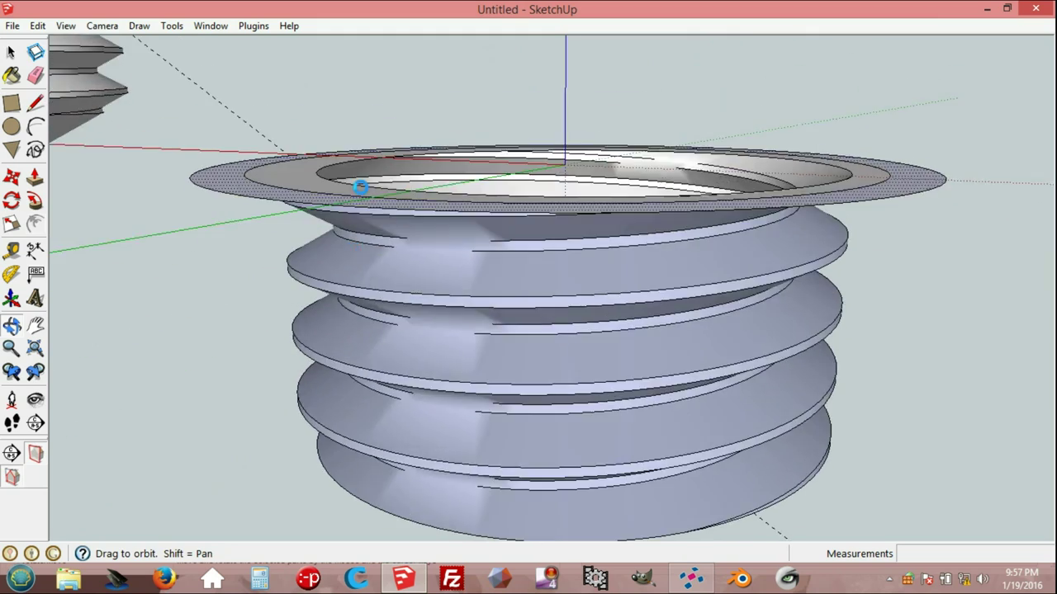
middle_click_drag(360, 371, 370, 354)
middle_click_drag(416, 415, 434, 208)
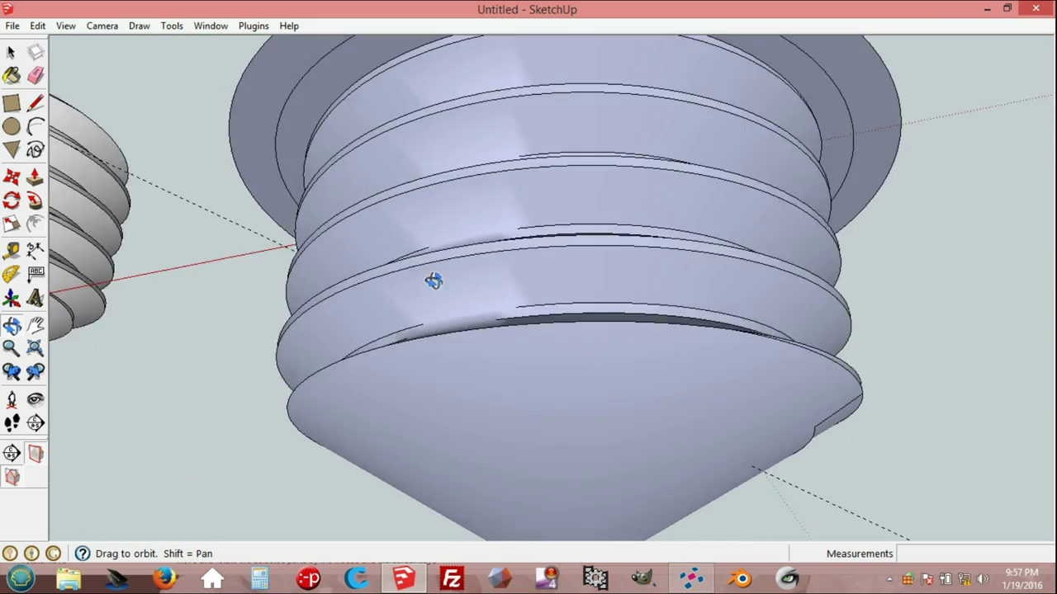
Step: Push/Pull the flange's outer band 160 mm into a thick cylindrical wall
scroll(338, 322, "down", 3)
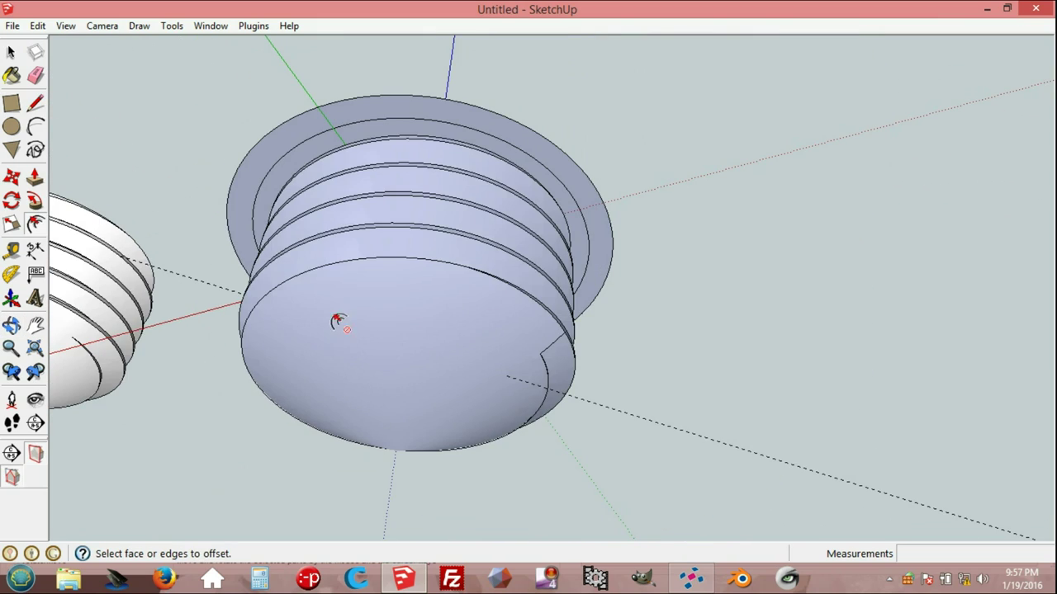
middle_click_drag(214, 296, 409, 327)
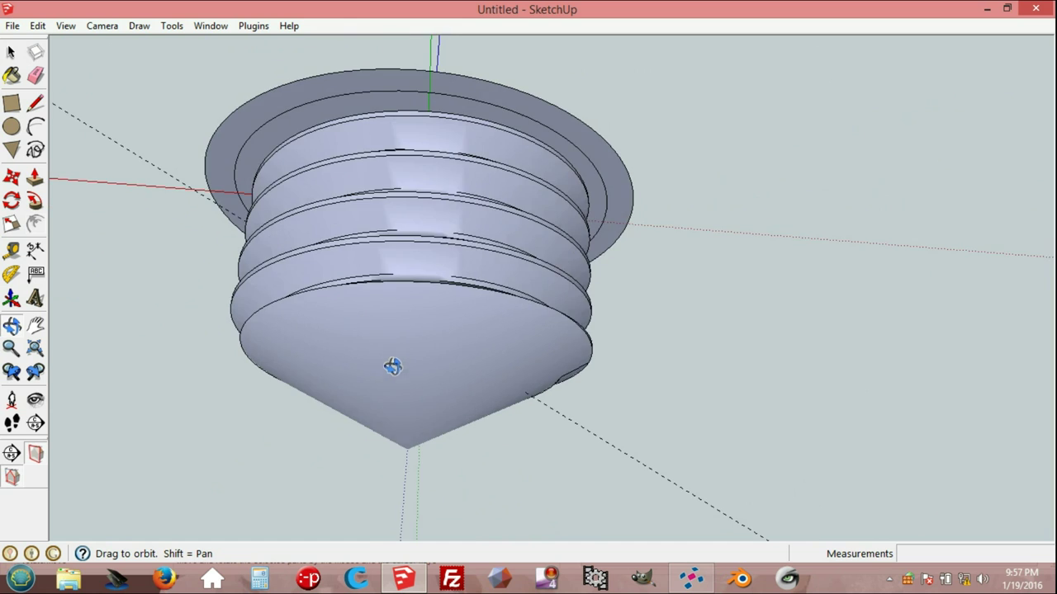
left_click(34, 178)
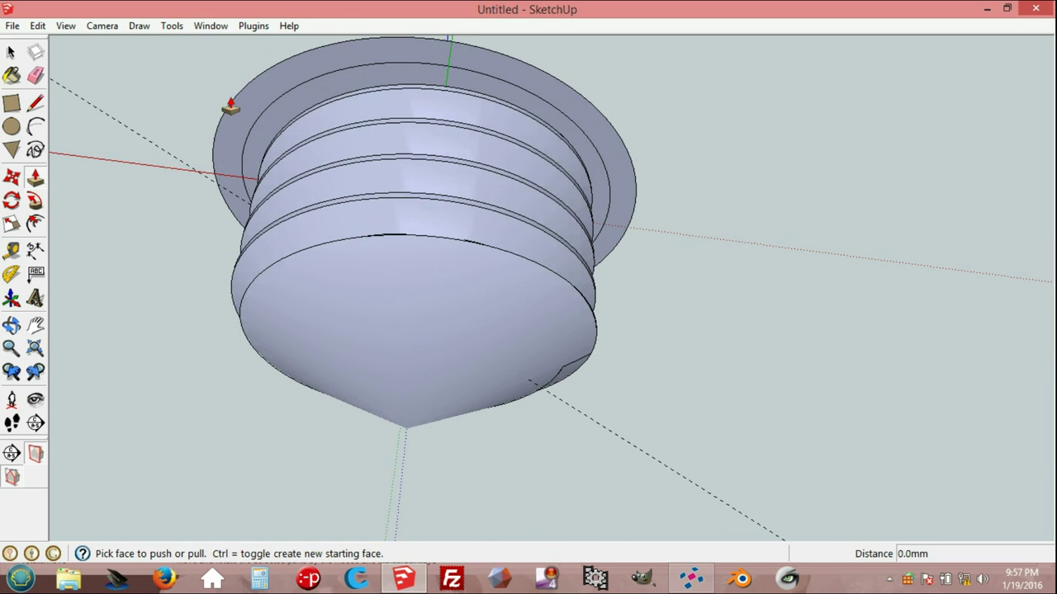
left_click_drag(250, 107, 182, 314)
type("160")
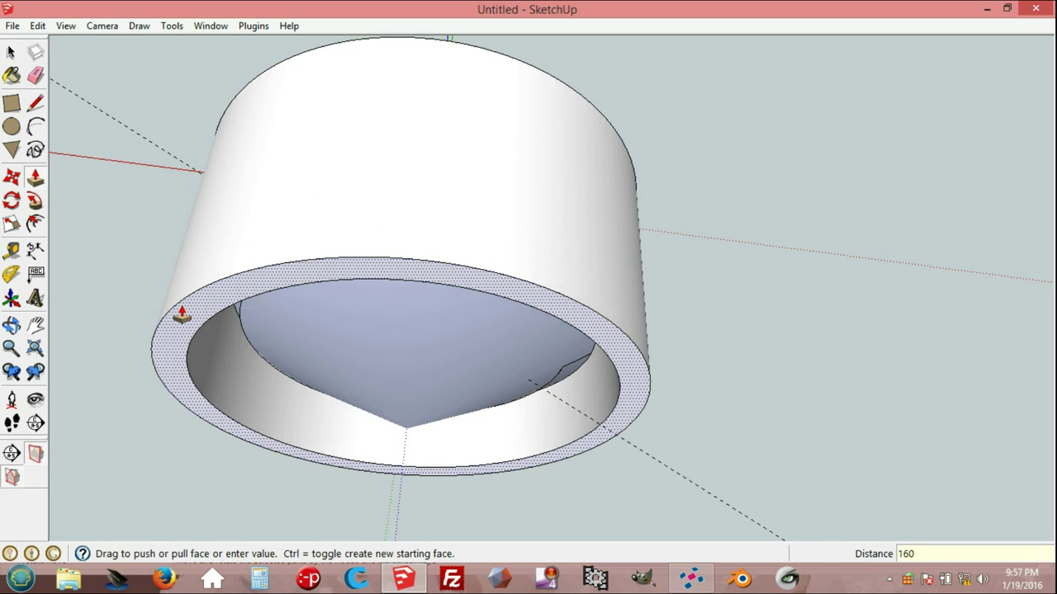
key("Return")
mouse_move(198, 314)
middle_mouse_down()
mouse_move(288, 196)
mouse_move(325, 338)
mouse_move(402, 215)
mouse_move(383, 400)
mouse_move(376, 386)
middle_mouse_up()
key("e")
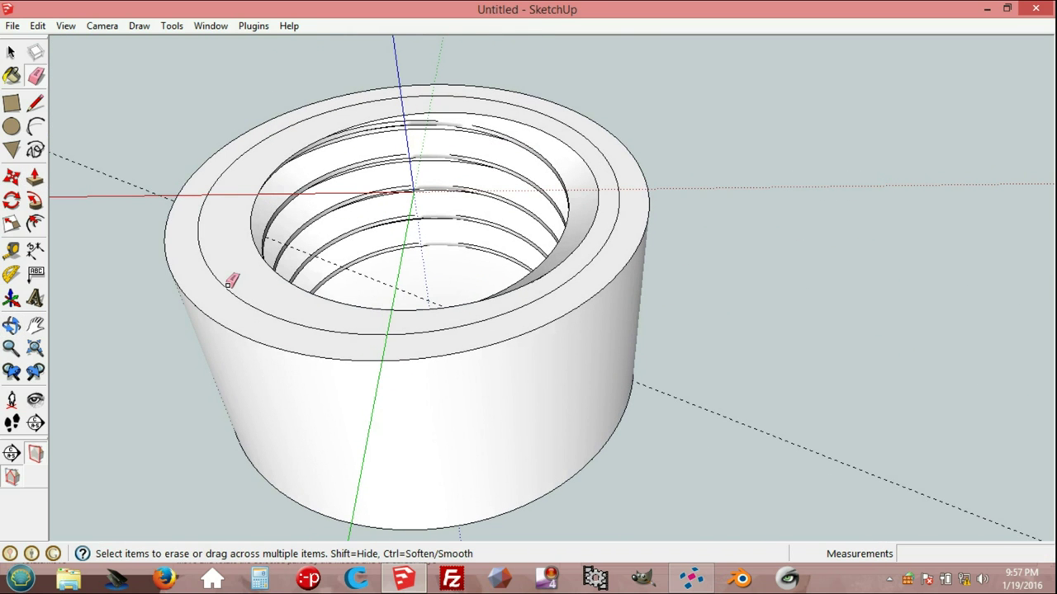
Step: Erase the inner circle edge on top to merge the ring faces
left_click(225, 285)
mouse_move(365, 402)
middle_mouse_down()
mouse_move(349, 245)
mouse_move(351, 434)
mouse_move(400, 412)
mouse_move(429, 372)
mouse_move(406, 206)
mouse_move(375, 227)
middle_mouse_up()
mouse_move(371, 453)
middle_mouse_down()
mouse_move(417, 273)
mouse_move(484, 449)
mouse_move(413, 304)
middle_mouse_up()
scroll(409, 330, "down", 3)
mouse_move(462, 195)
middle_mouse_down()
mouse_move(432, 383)
mouse_move(443, 361)
mouse_move(447, 225)
middle_mouse_up()
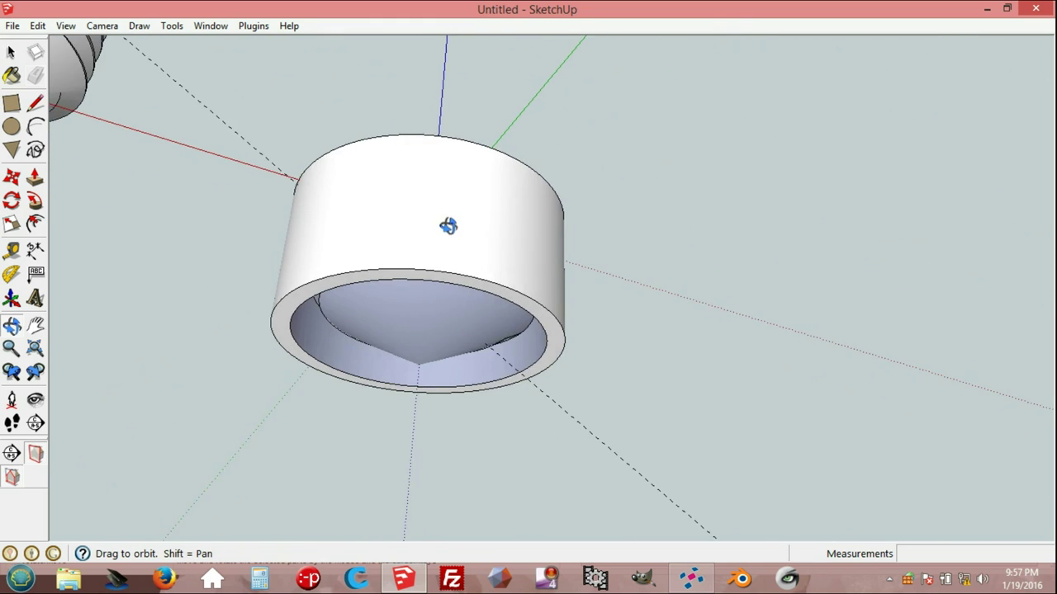
scroll(384, 298, "up", 3)
Step: Push the bottom ring face in 40 mm
left_click(36, 181)
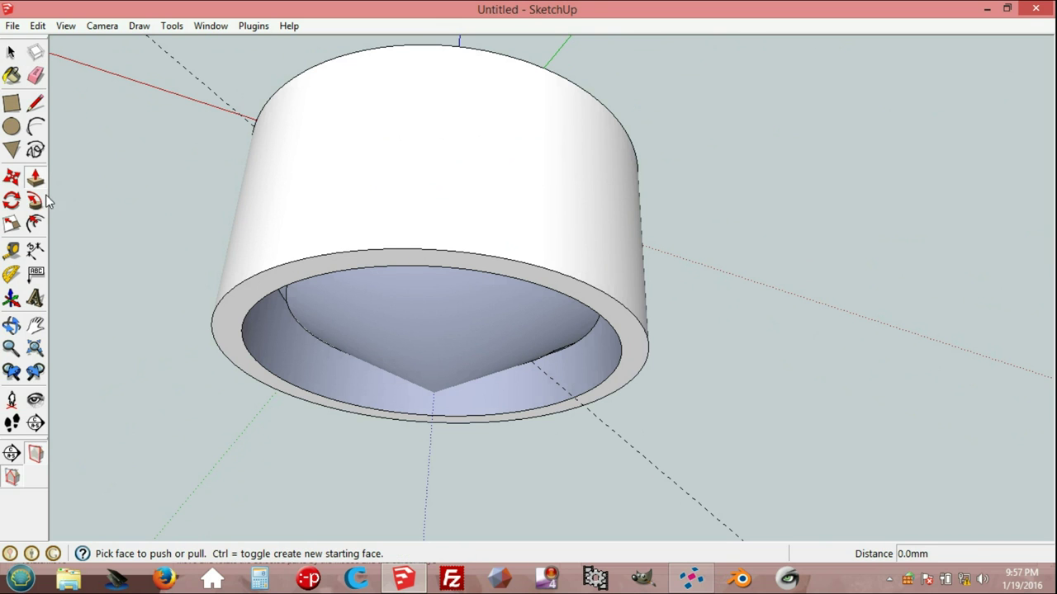
left_click_drag(262, 279, 246, 345)
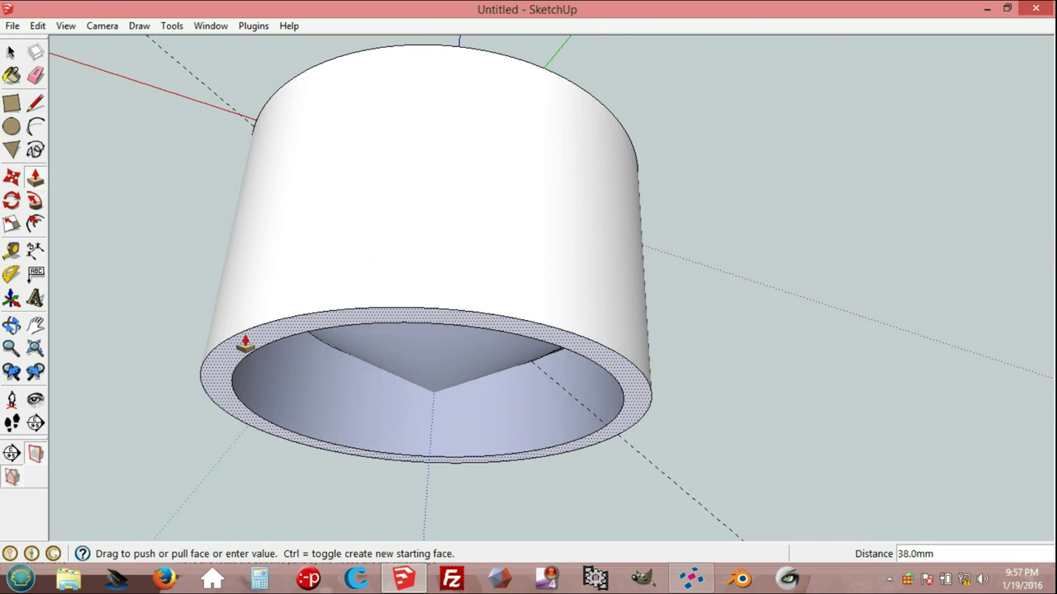
key("Return")
mouse_move(394, 236)
middle_mouse_down()
mouse_move(389, 349)
mouse_move(408, 306)
mouse_move(417, 202)
mouse_move(398, 255)
middle_mouse_up()
middle_click_drag(338, 353, 340, 324)
mouse_move(377, 418)
middle_mouse_down()
mouse_move(363, 240)
mouse_move(343, 293)
middle_mouse_up()
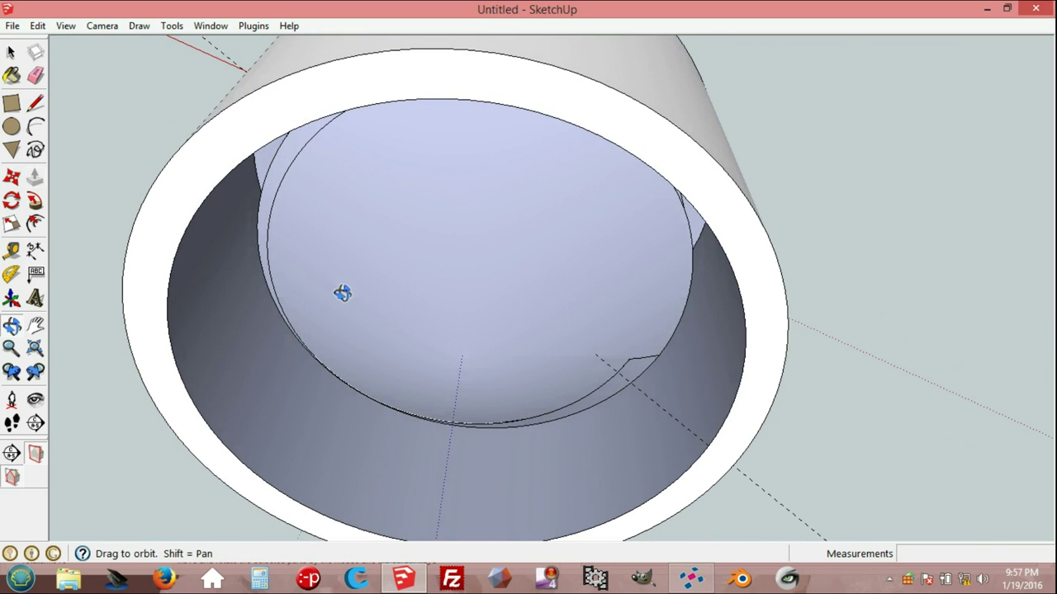
Step: Erase the bottom inner circle edge to close the cylinder's end solid
key("e")
left_click(191, 223)
scroll(290, 185, "down", 2)
scroll(272, 170, "down", 2)
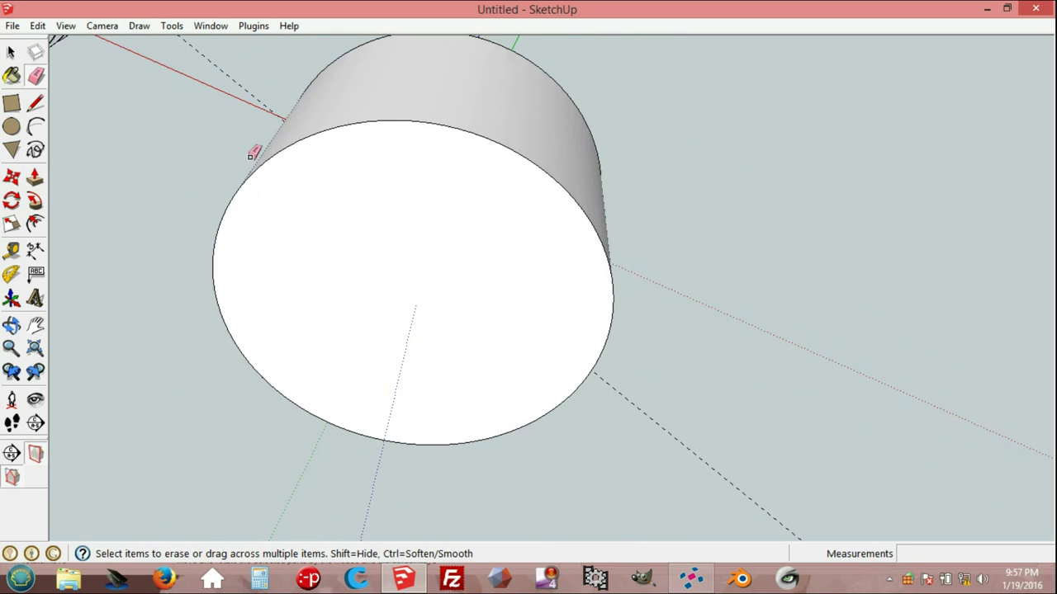
middle_click_drag(252, 154, 230, 273)
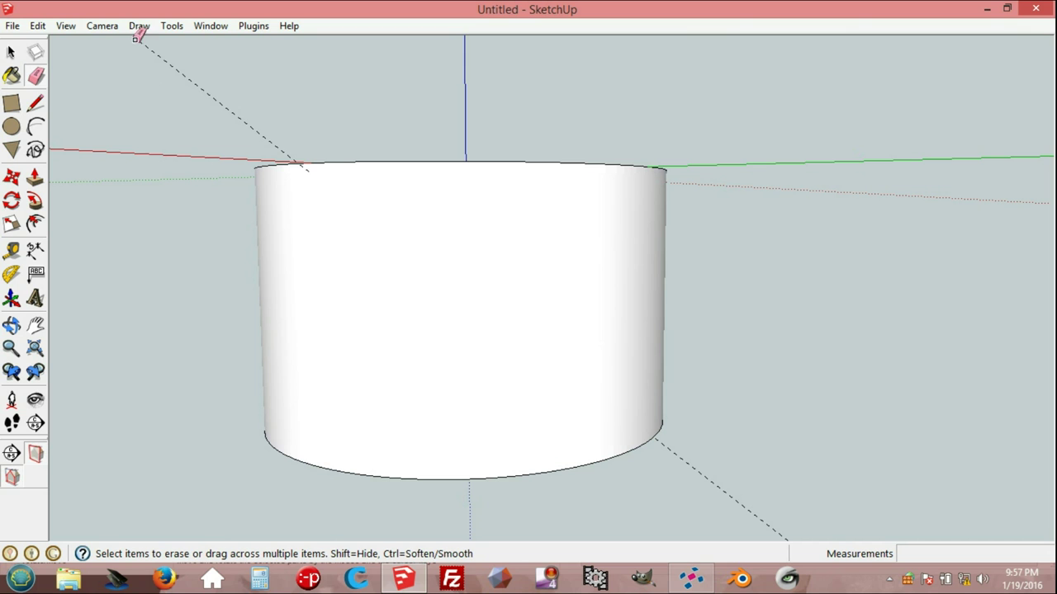
left_click(66, 28)
mouse_move(98, 230)
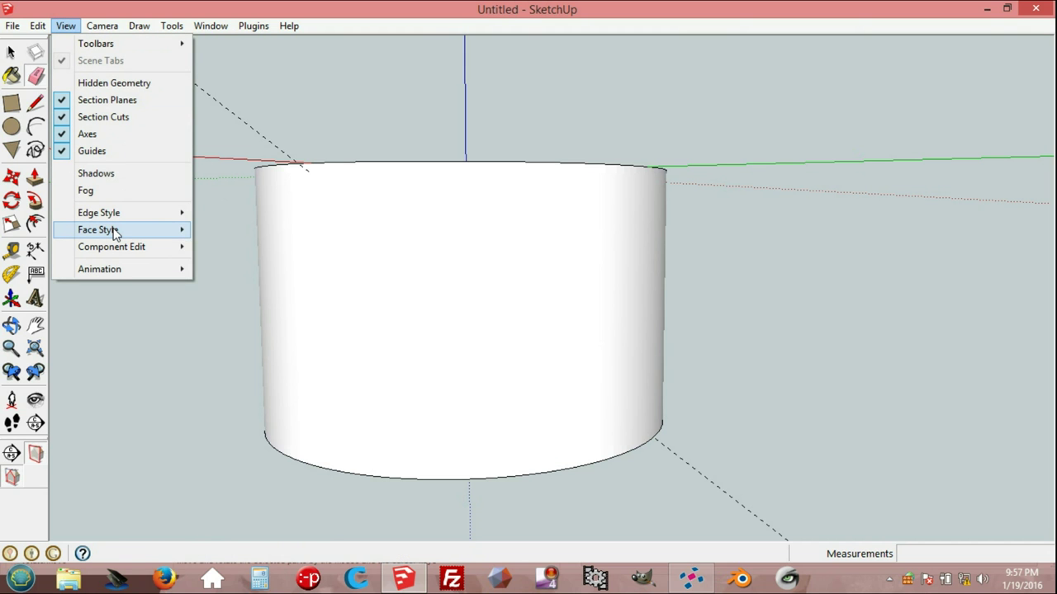
left_click(232, 229)
mouse_move(429, 359)
middle_mouse_down()
mouse_move(472, 292)
mouse_move(485, 340)
mouse_move(449, 462)
mouse_move(420, 438)
mouse_move(394, 375)
middle_mouse_up()
key("e")
left_click(14, 53)
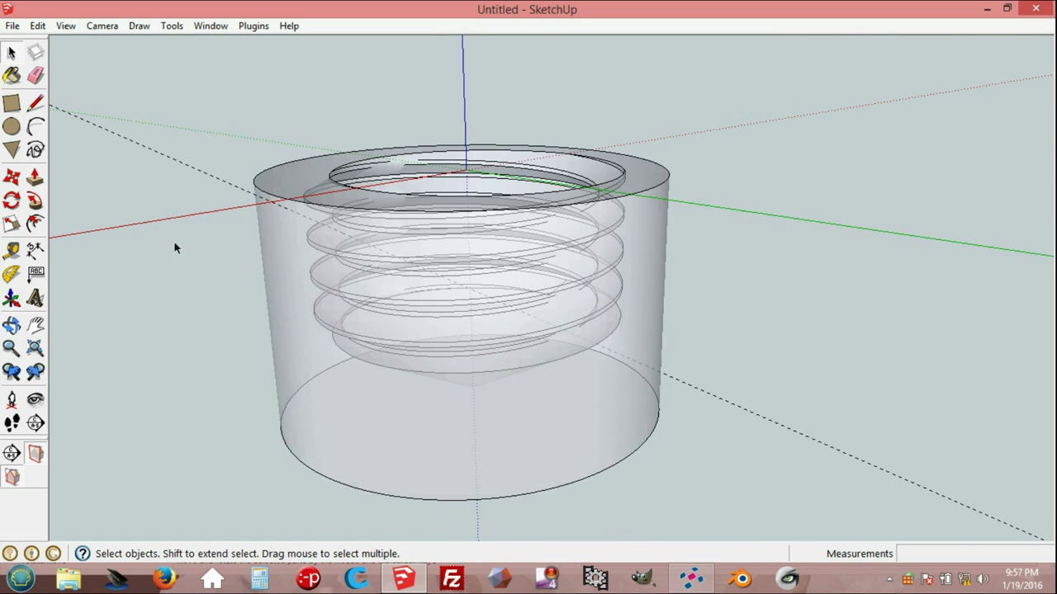
left_click(65, 26)
mouse_move(98, 230)
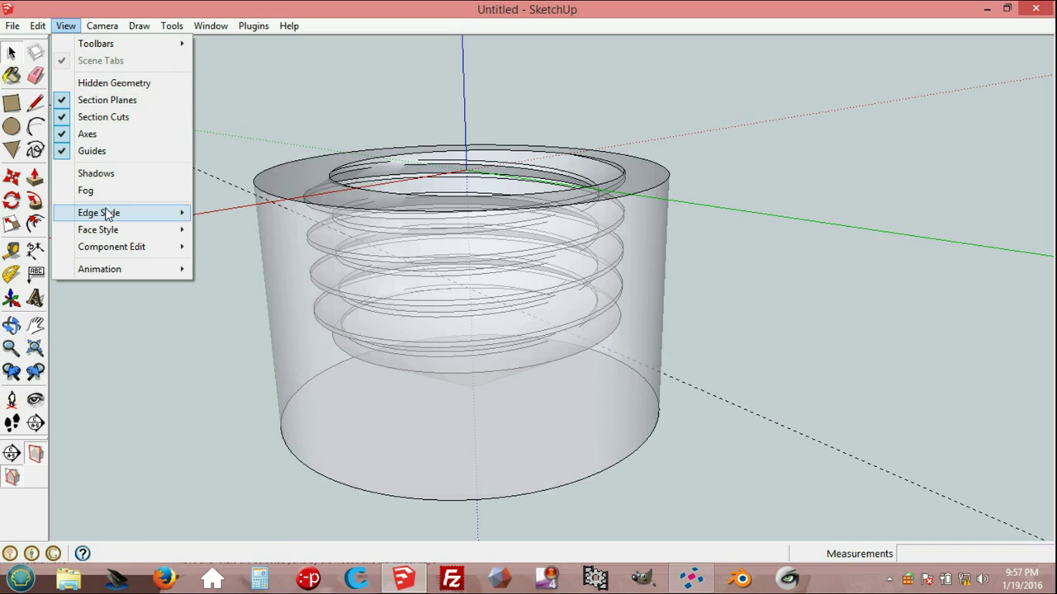
left_click(219, 231)
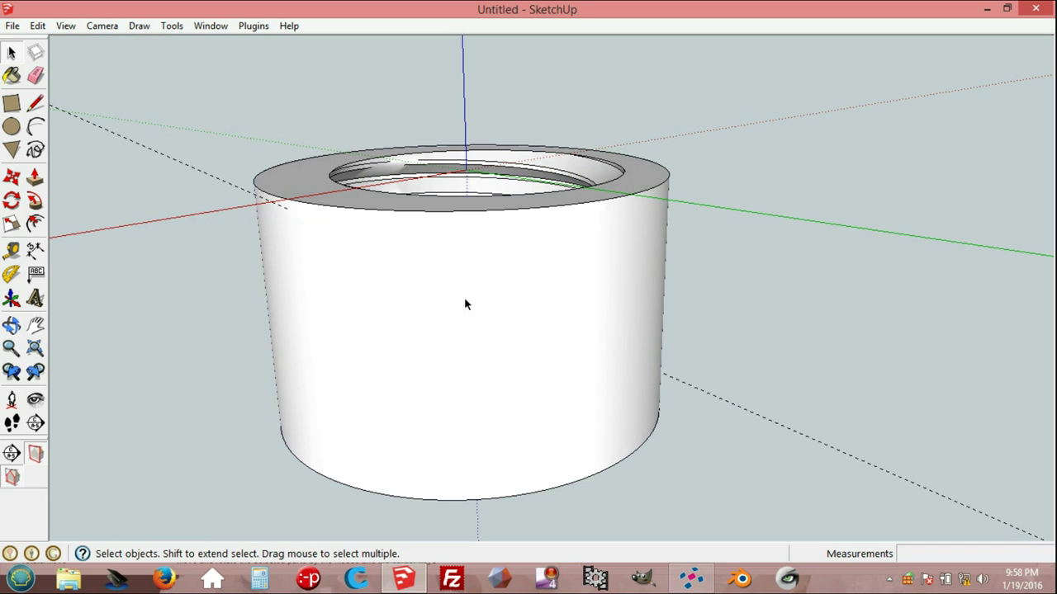
triple_click(466, 303)
mouse_move(487, 295)
middle_mouse_down()
mouse_move(559, 309)
mouse_move(484, 469)
mouse_move(486, 146)
mouse_move(523, 404)
mouse_move(566, 125)
mouse_move(528, 507)
middle_mouse_up()
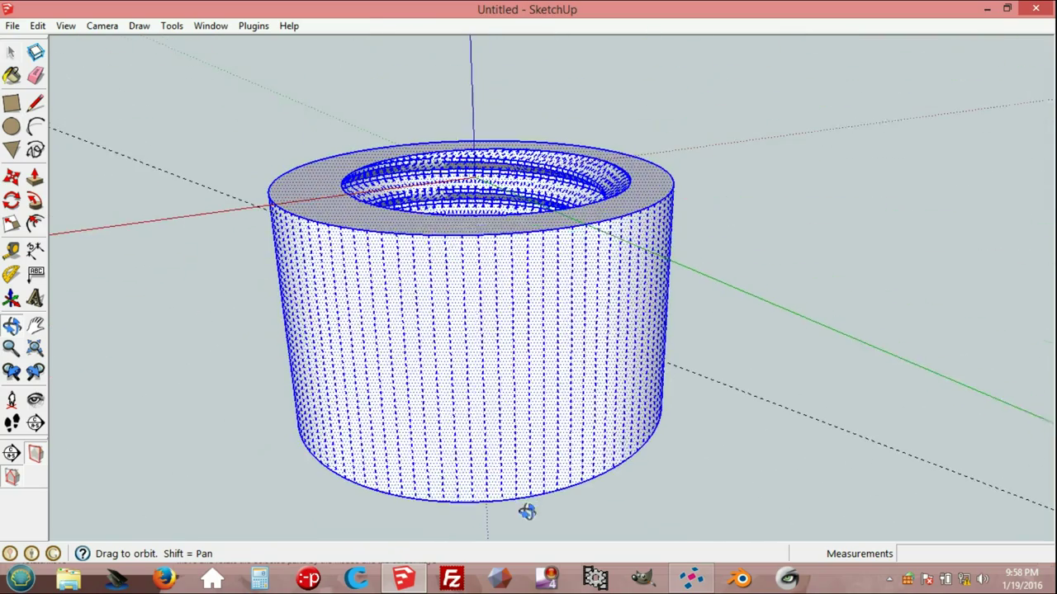
Step: Make the selected nut geometry into a single group with Edit > Make Group
right_click(476, 321)
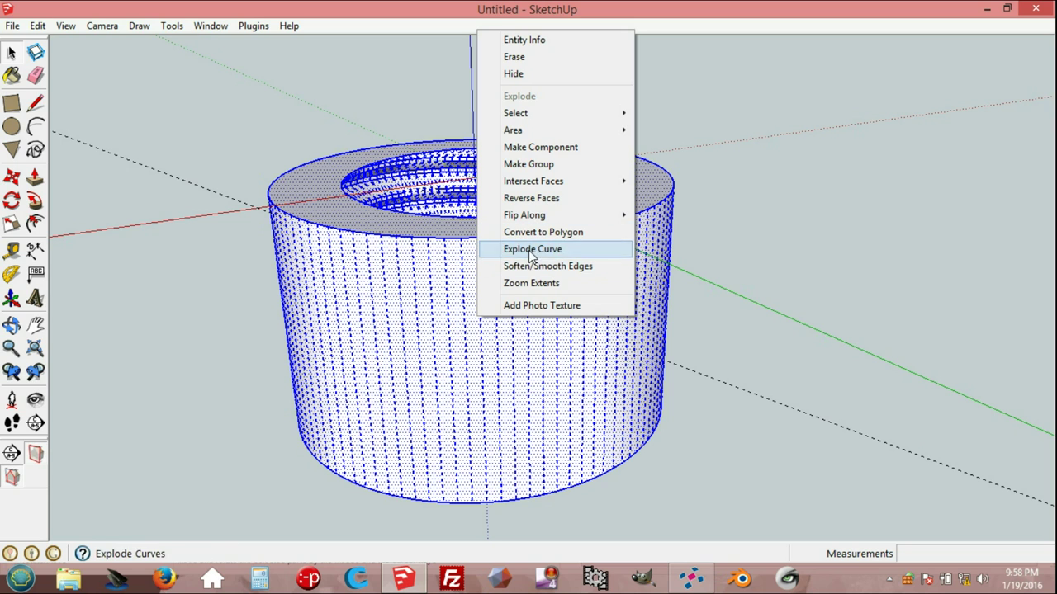
left_click(38, 26)
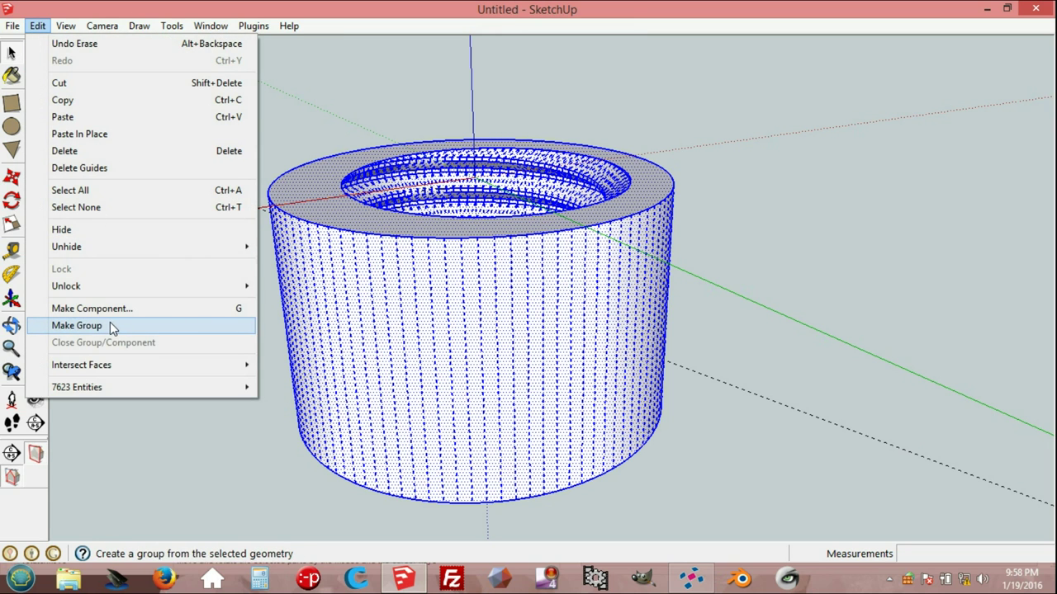
left_click(111, 323)
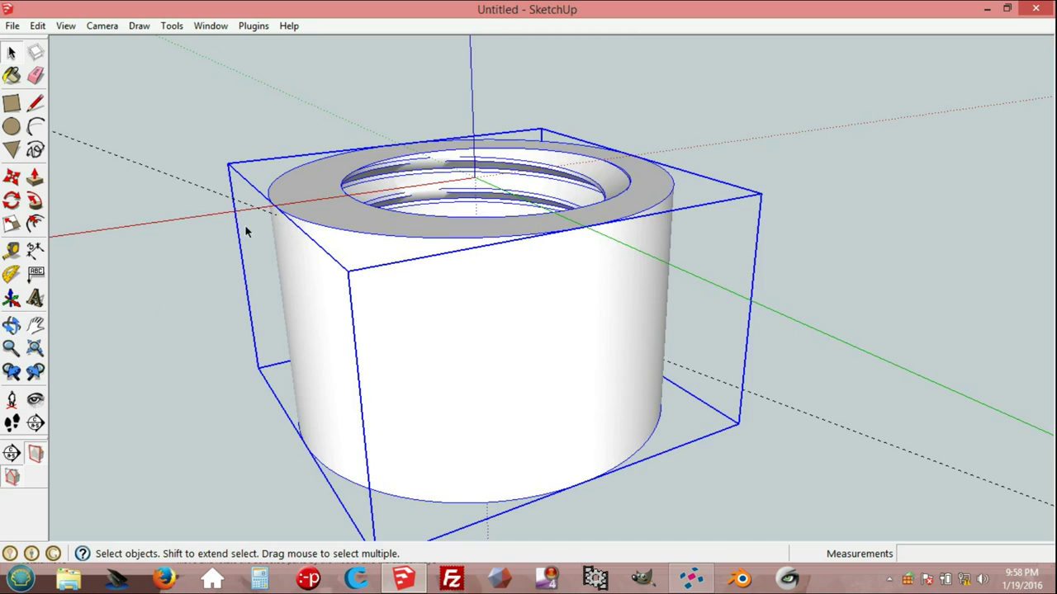
middle_click_drag(245, 229, 279, 175)
Step: Turn the nut group into a solid with Tools > Outer Shell
left_click(177, 25)
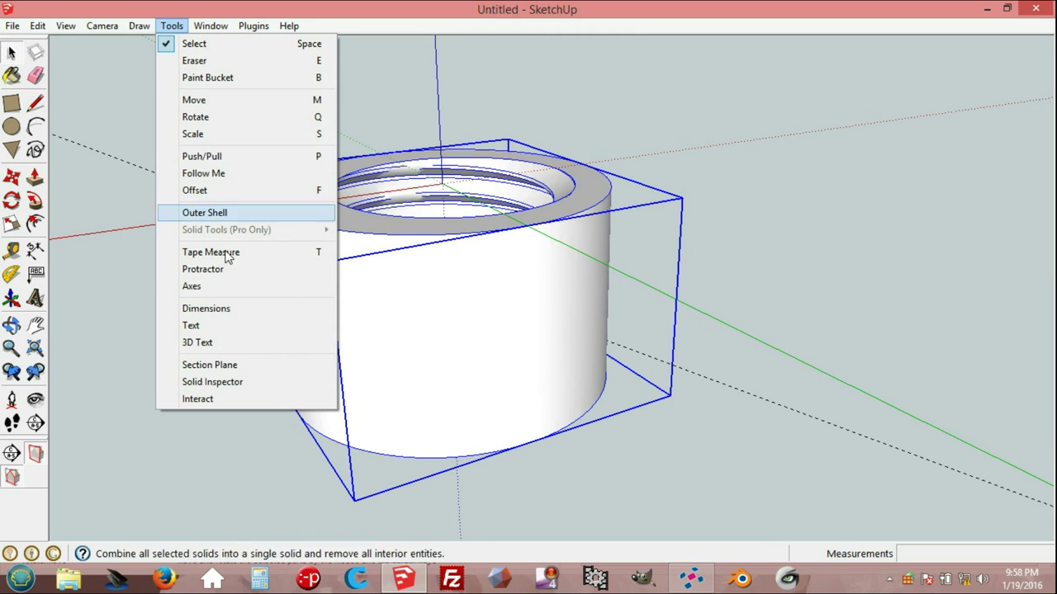
left_click(222, 382)
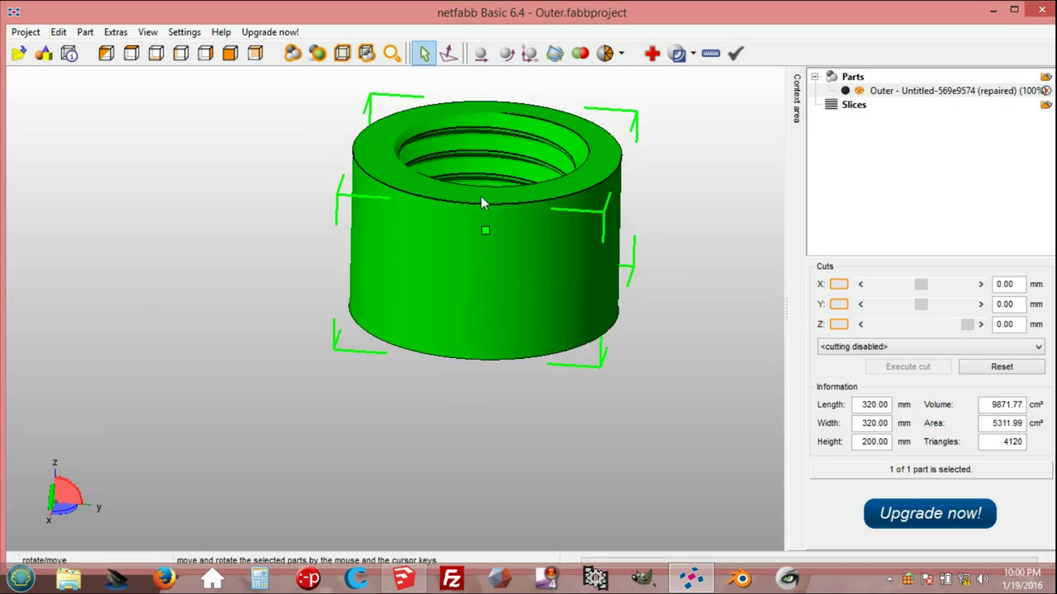
mouse_move(482, 207)
right_mouse_down()
mouse_move(455, 269)
mouse_move(440, 275)
mouse_move(488, 251)
mouse_move(483, 208)
mouse_move(465, 198)
right_mouse_up()
right_click(866, 93)
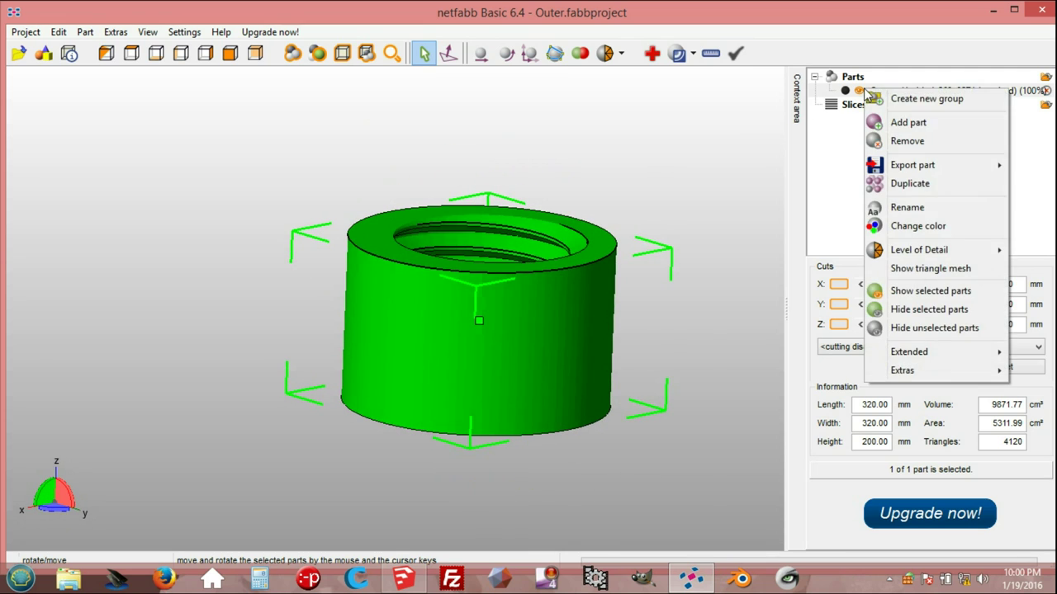
mouse_move(540, 363)
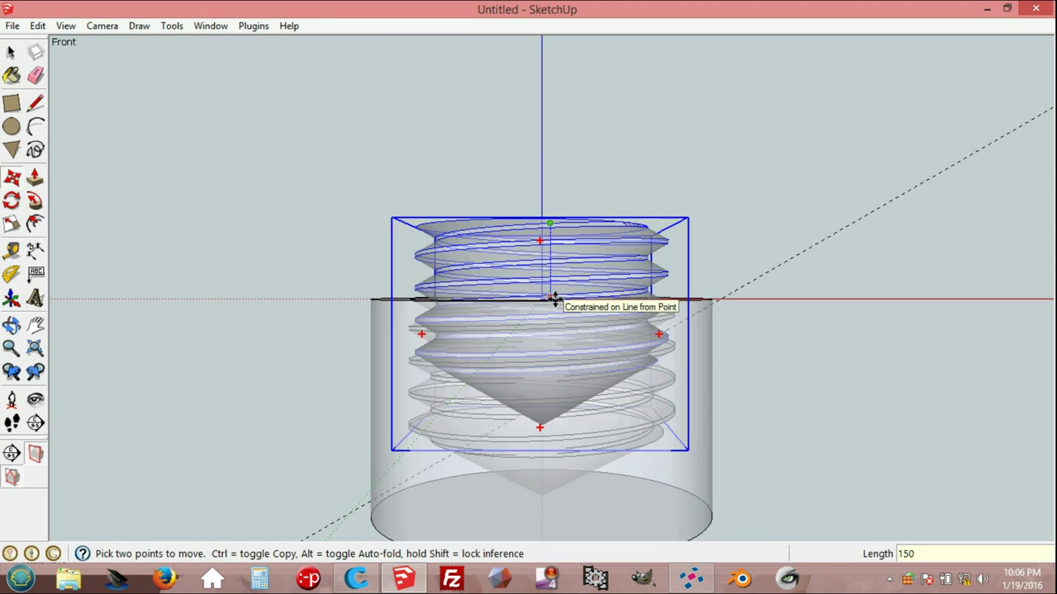
Step: Set the screw inside the nut level with its rim and view it in Parallel Projection
key("Return")
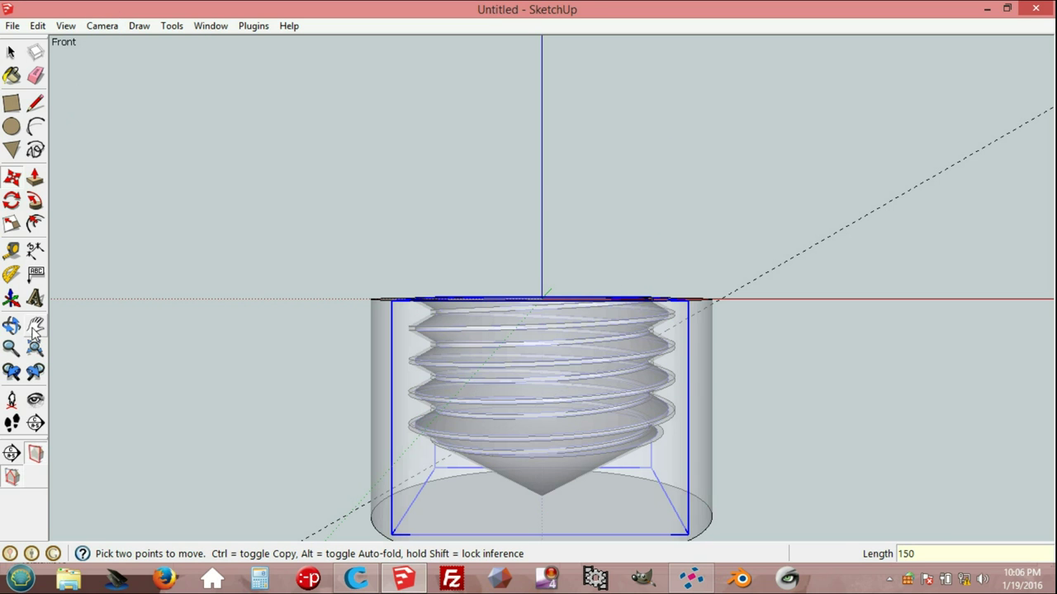
left_click(103, 26)
left_click(145, 100)
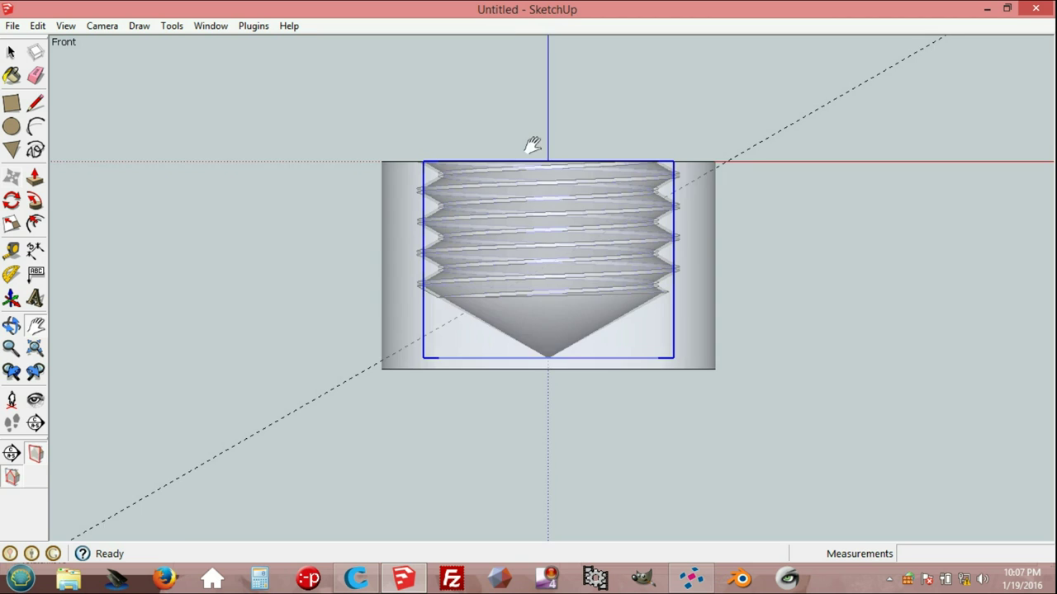
scroll(520, 146, "up", 2)
scroll(416, 240, "up", 1)
scroll(416, 206, "up", 1)
scroll(449, 201, "up", 2)
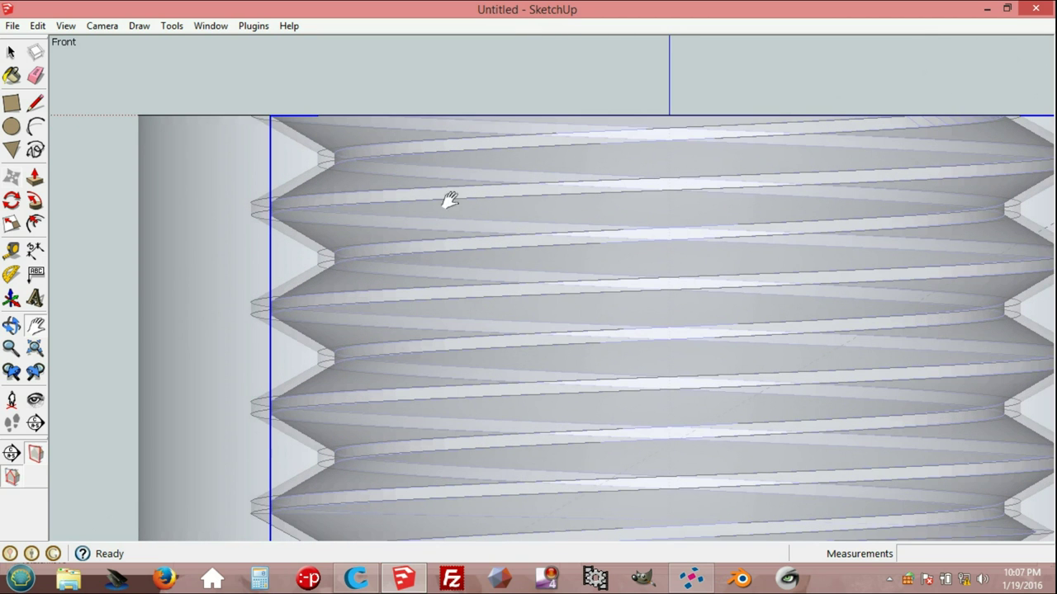
middle_click_drag(417, 204, 419, 214)
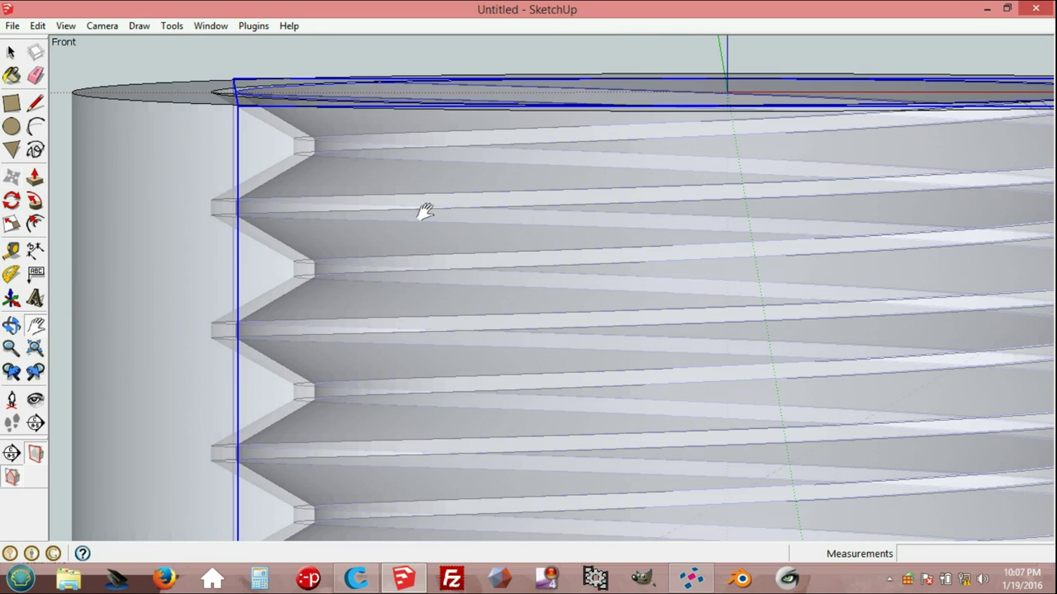